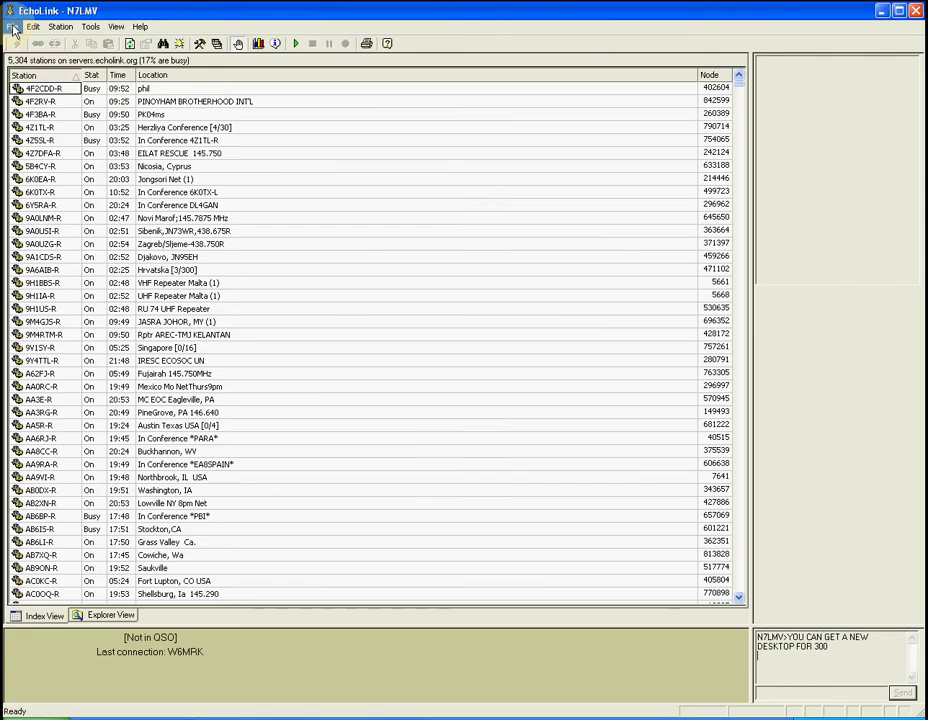
- View the list of stations in the Alarms settings and close it without changes
left_click(12, 27)
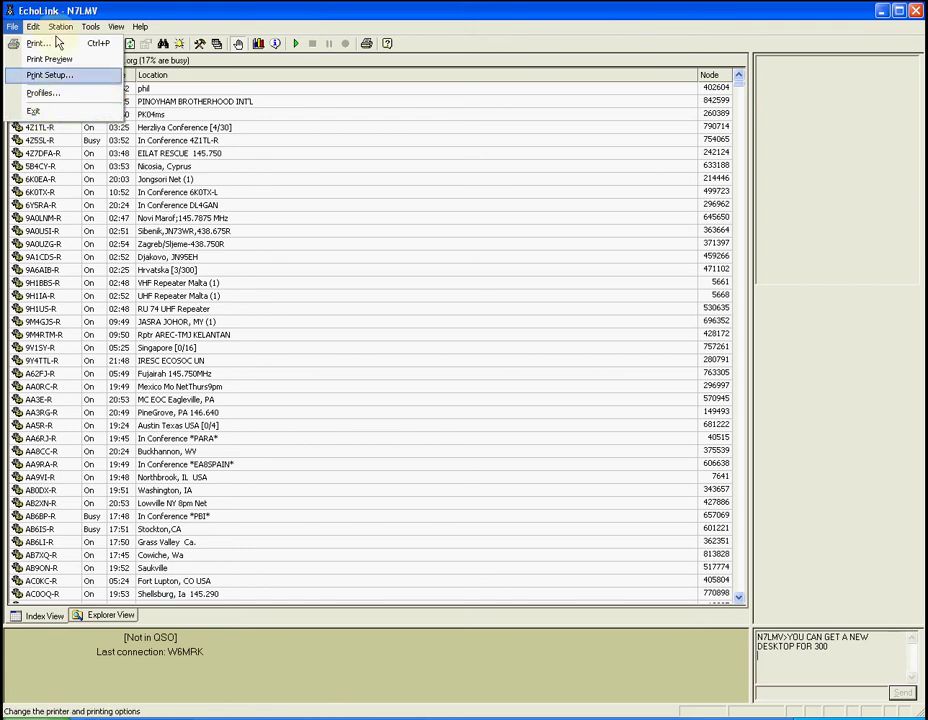
mouse_move(38, 34)
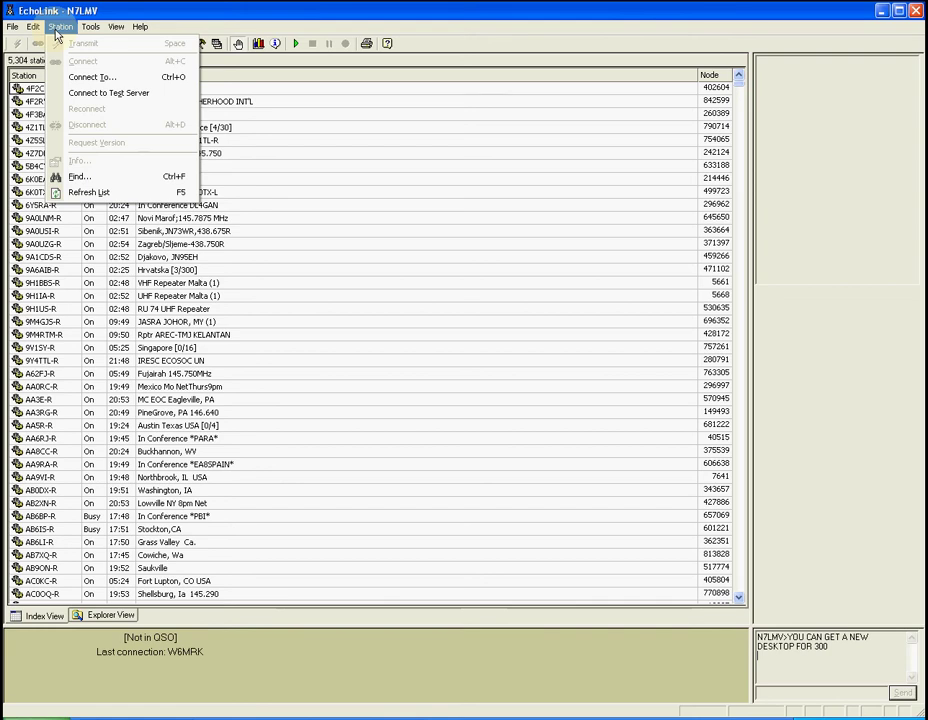
mouse_move(86, 35)
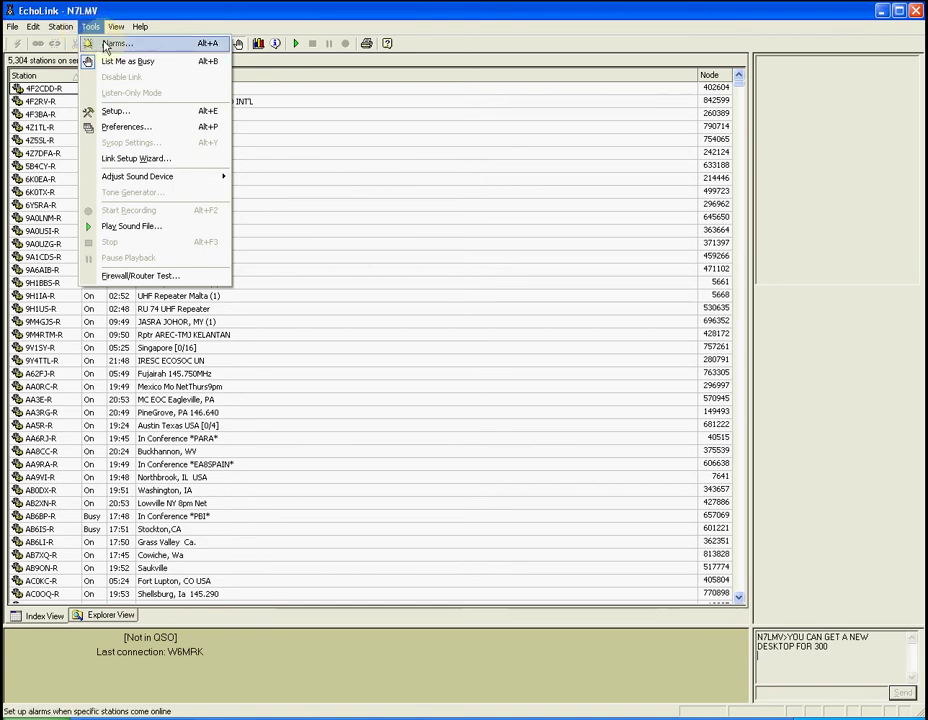
left_click(106, 45)
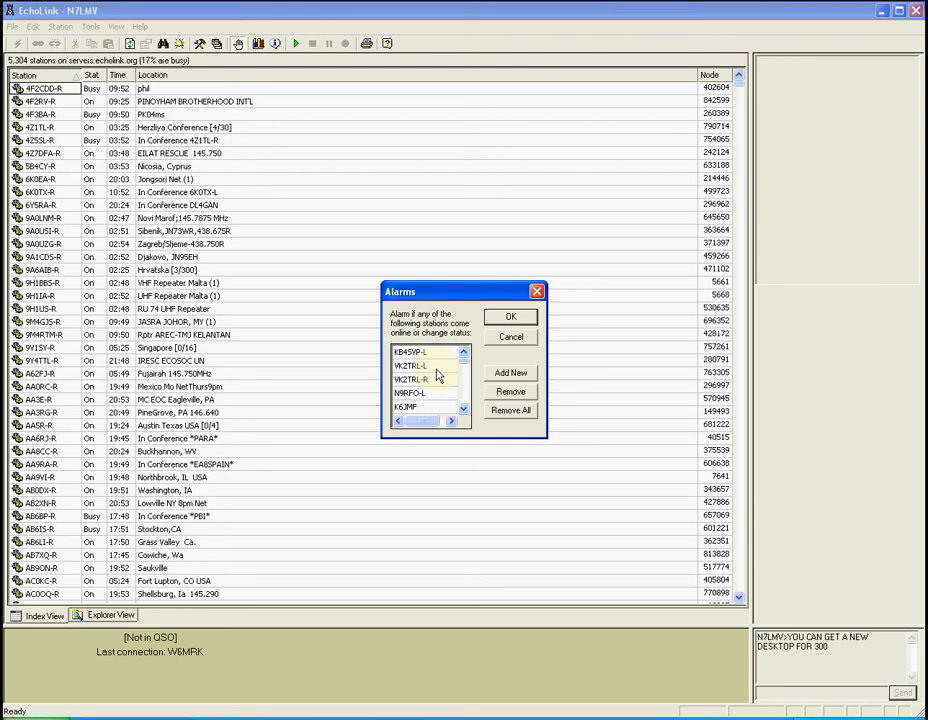
left_click(536, 292)
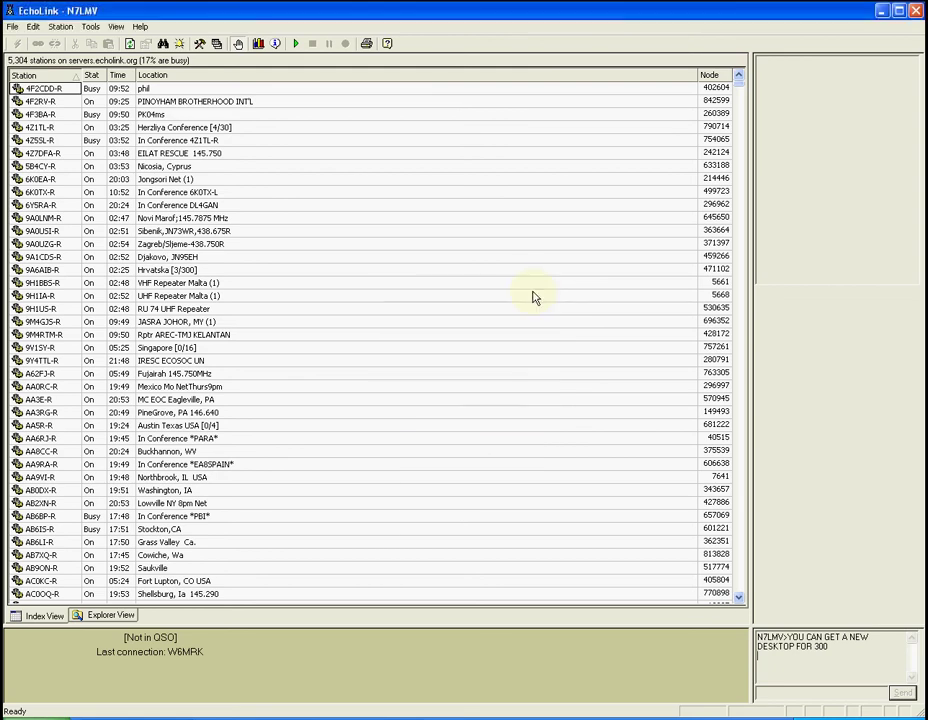
- Turn off the List Me as Busy option
left_click(91, 27)
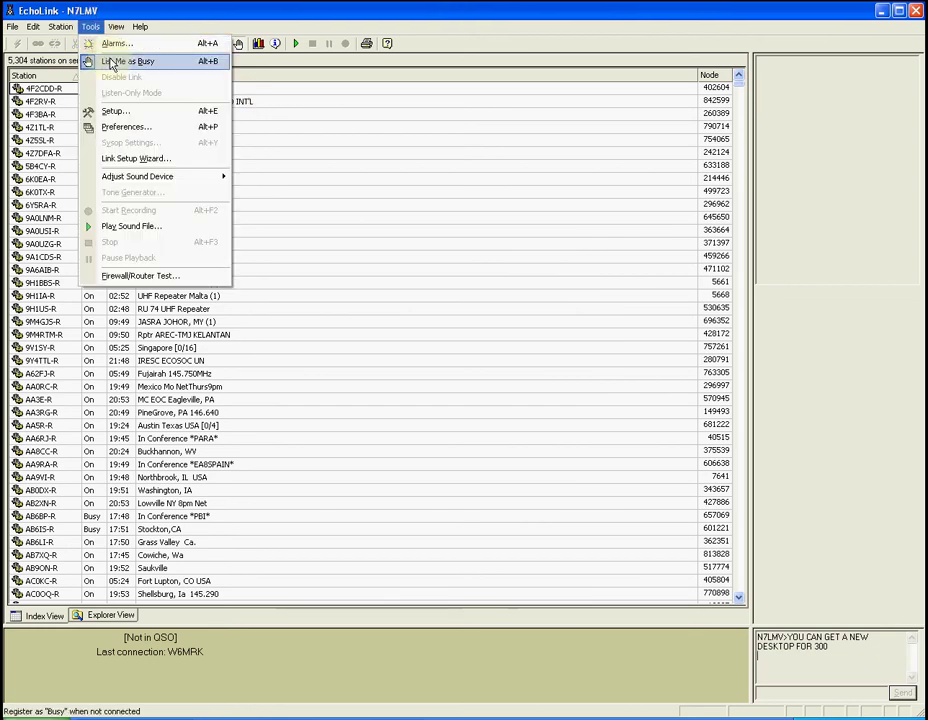
left_click(112, 62)
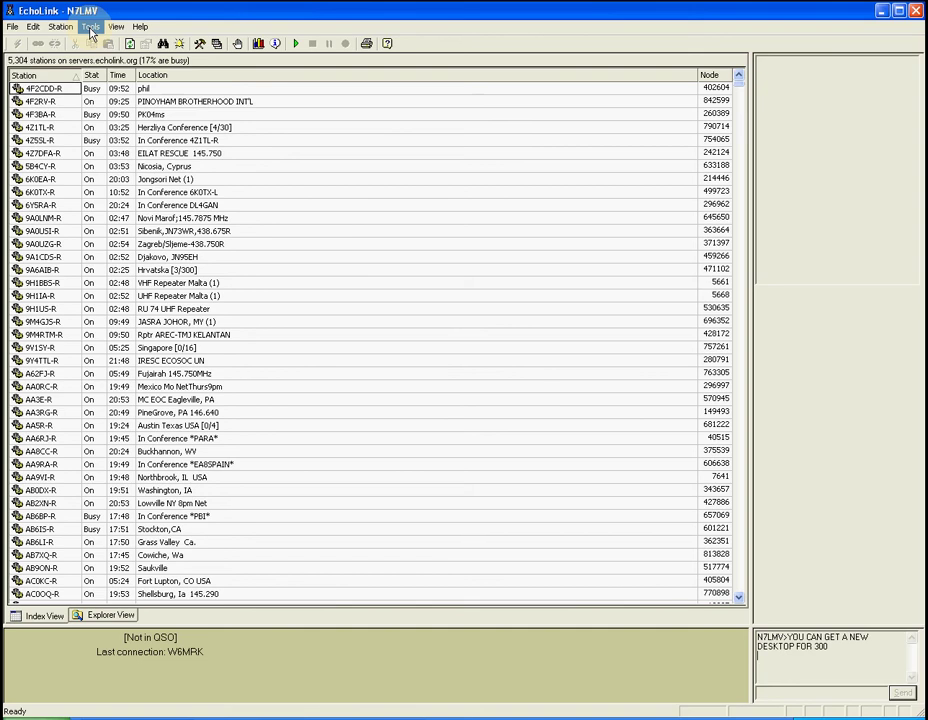
- Open System Setup and review the My Station and Servers settings
left_click(90, 28)
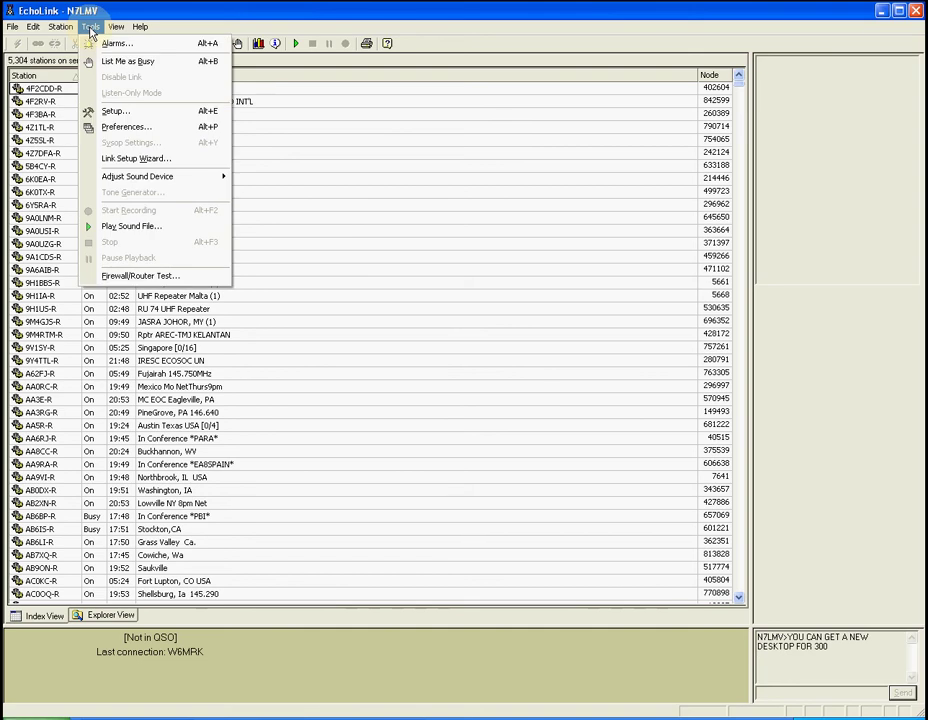
left_click(112, 112)
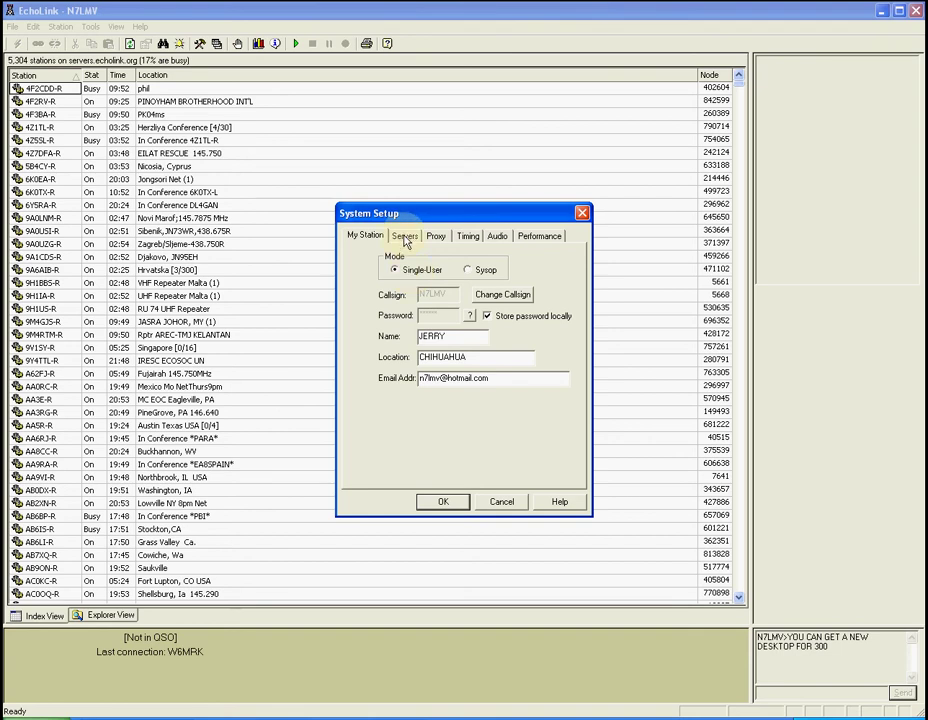
left_click(405, 237)
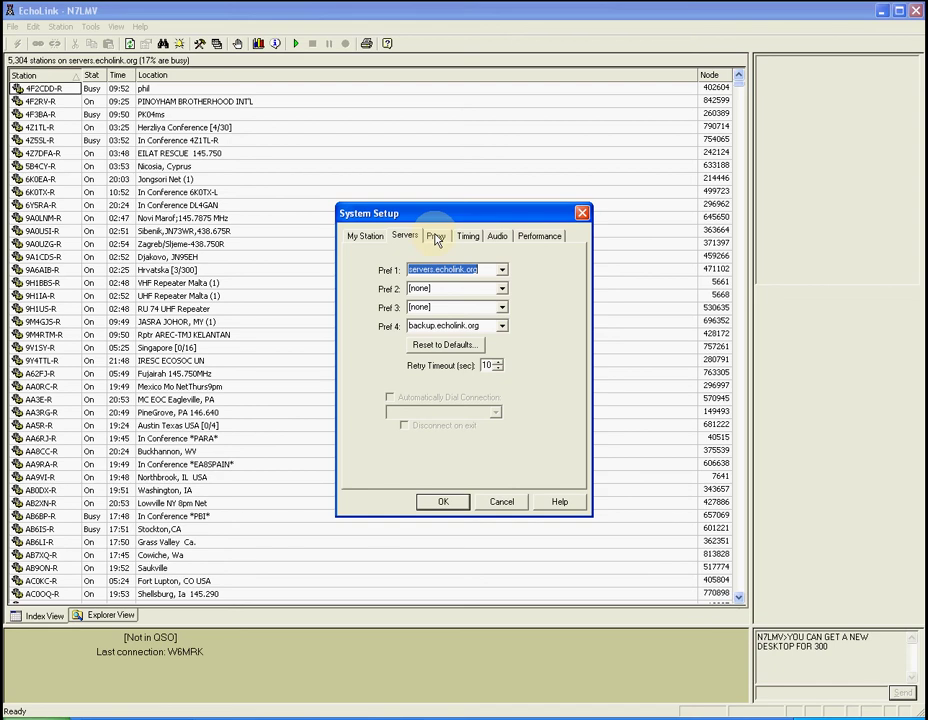
- Set the proxy mode to Choose Public Proxy and refresh the list of public proxies
left_click(437, 238)
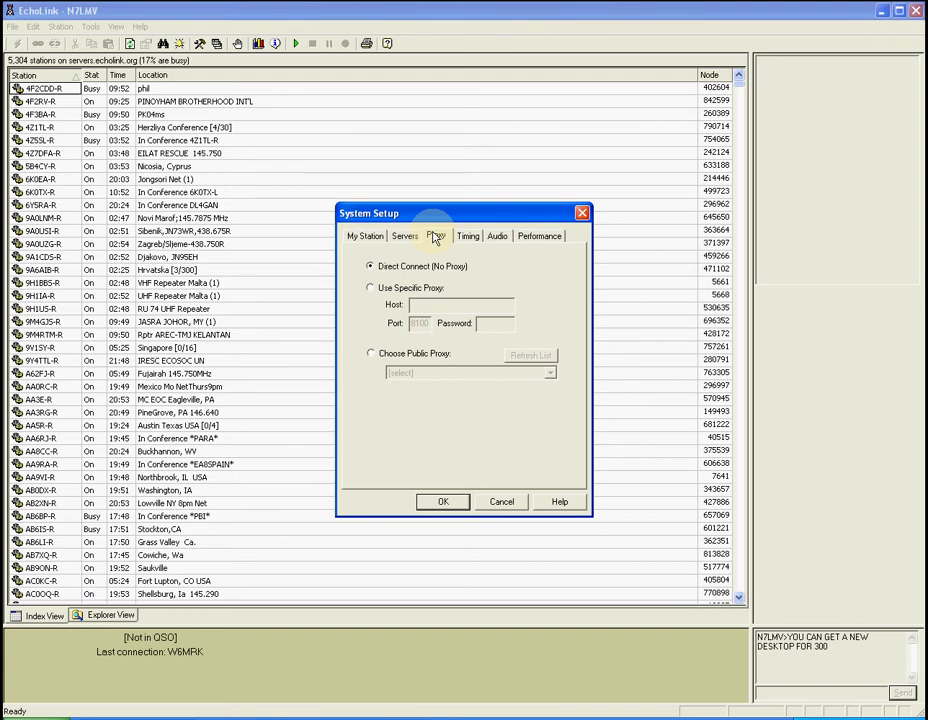
left_click(371, 355)
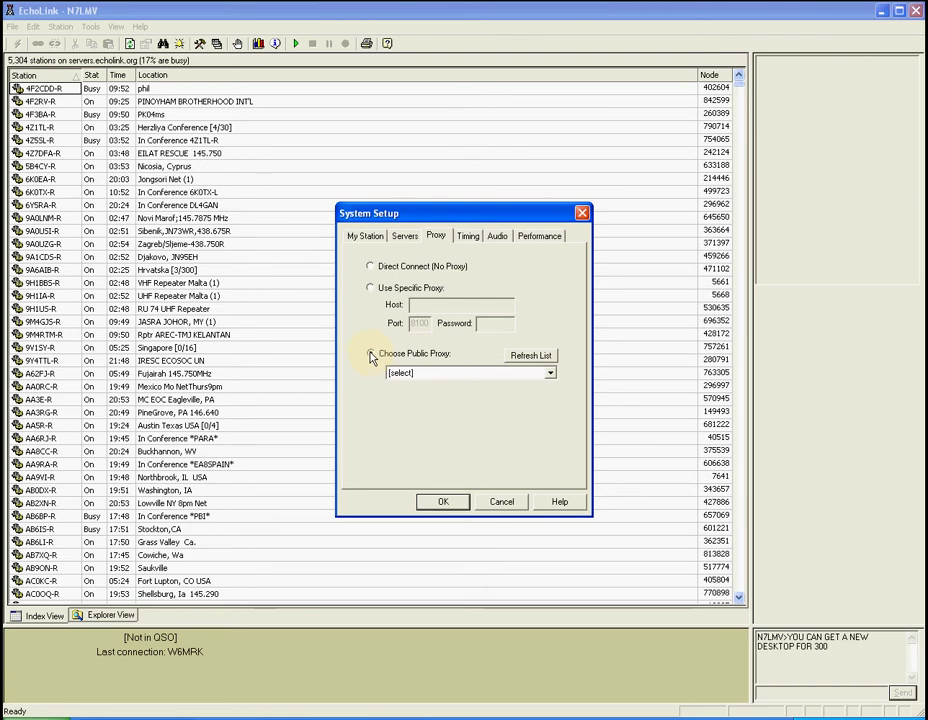
left_click(520, 358)
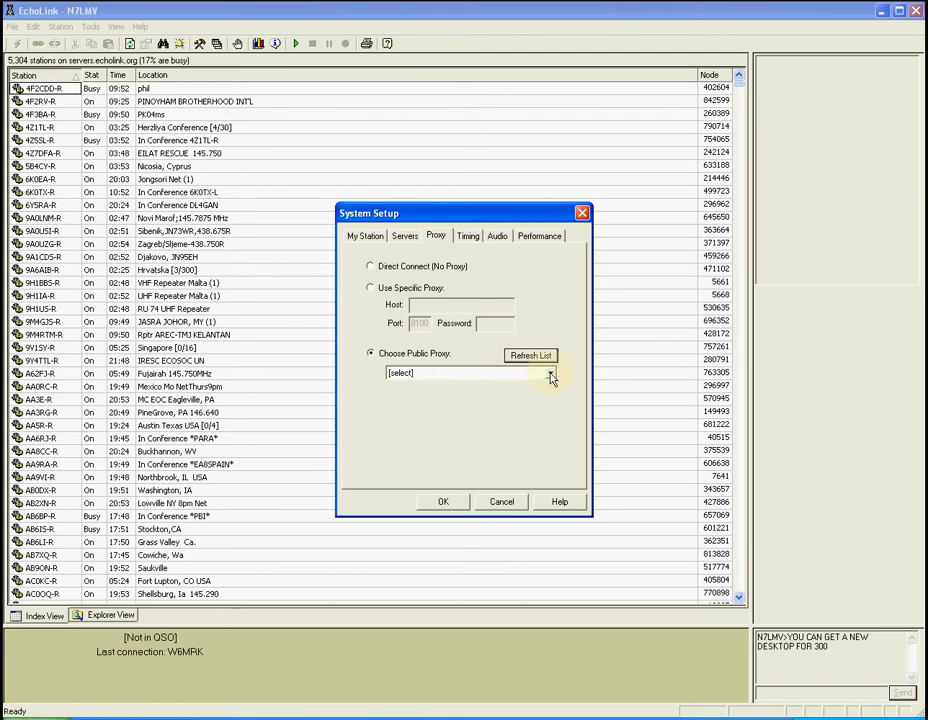
- Select the public proxy 171 K0OG and apply the setup
left_click(550, 375)
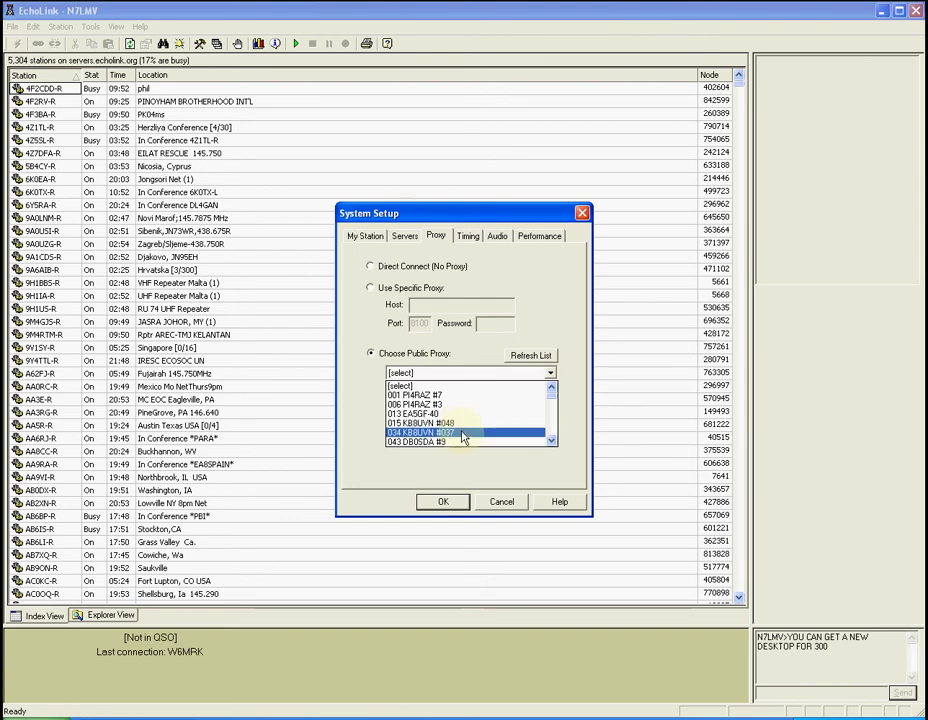
left_click(551, 441)
left_click(551, 441)
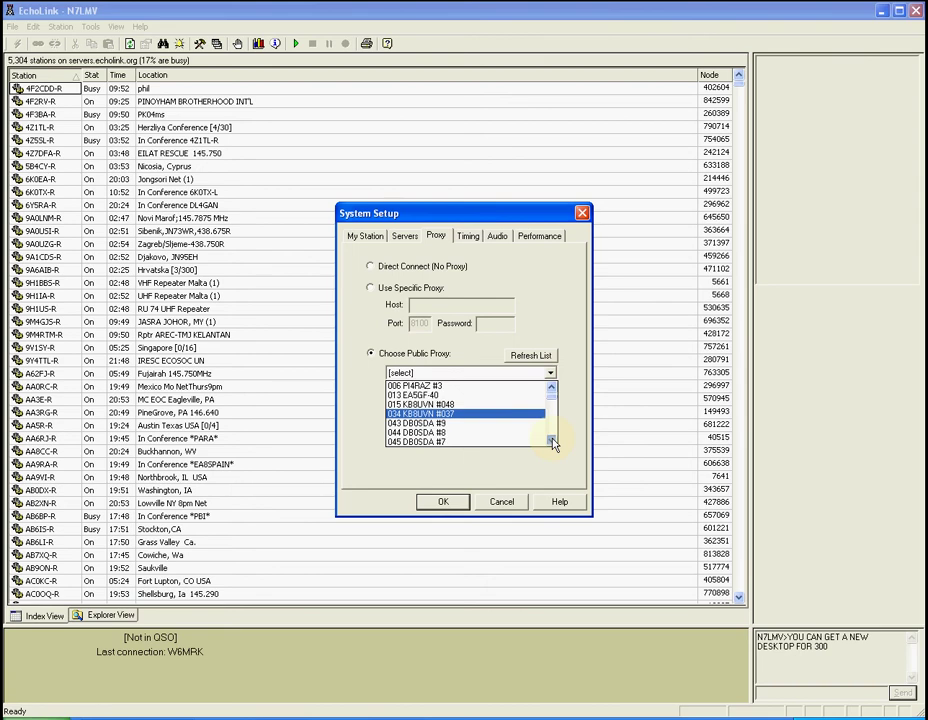
left_click(551, 441)
left_click(551, 441)
left_click(551, 441)
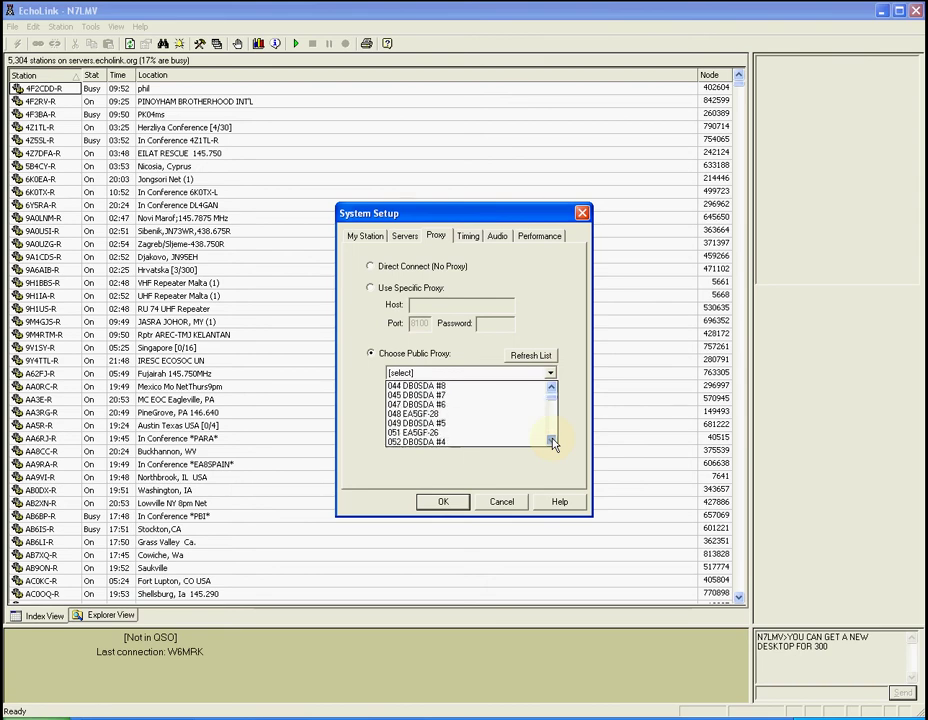
left_click(551, 441)
left_click(551, 441)
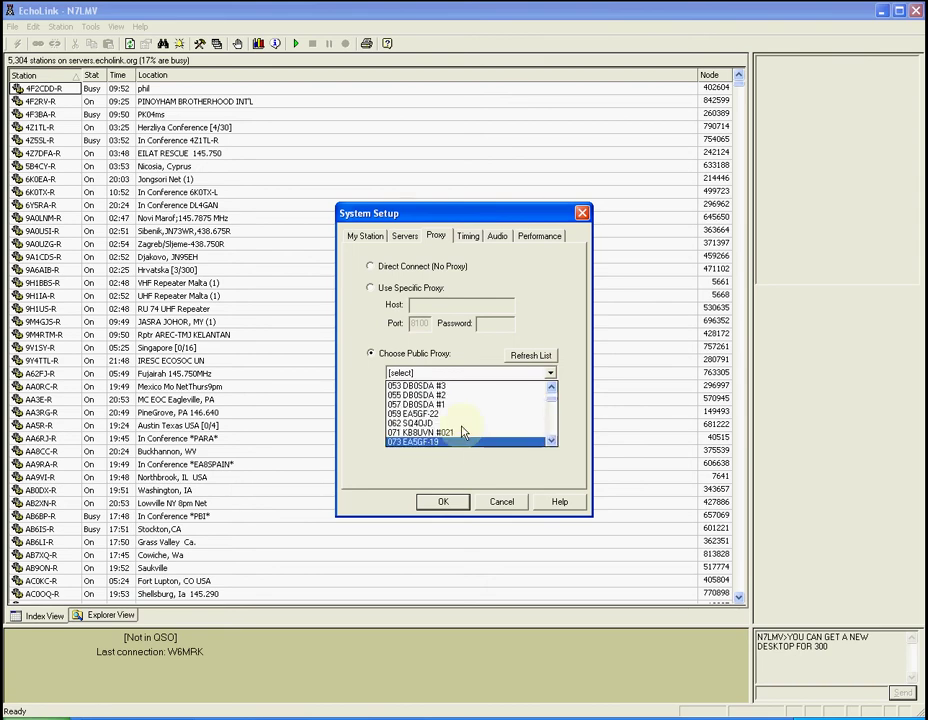
left_click(551, 441)
left_click_drag(551, 441, 551, 443)
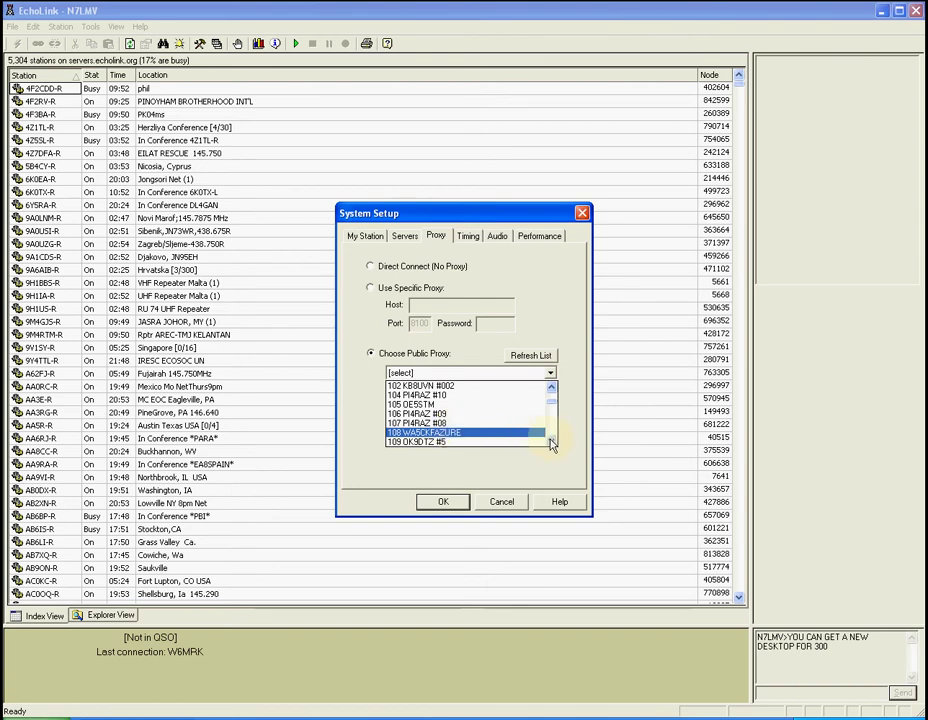
left_click(551, 442)
left_click(551, 442)
left_click(551, 442)
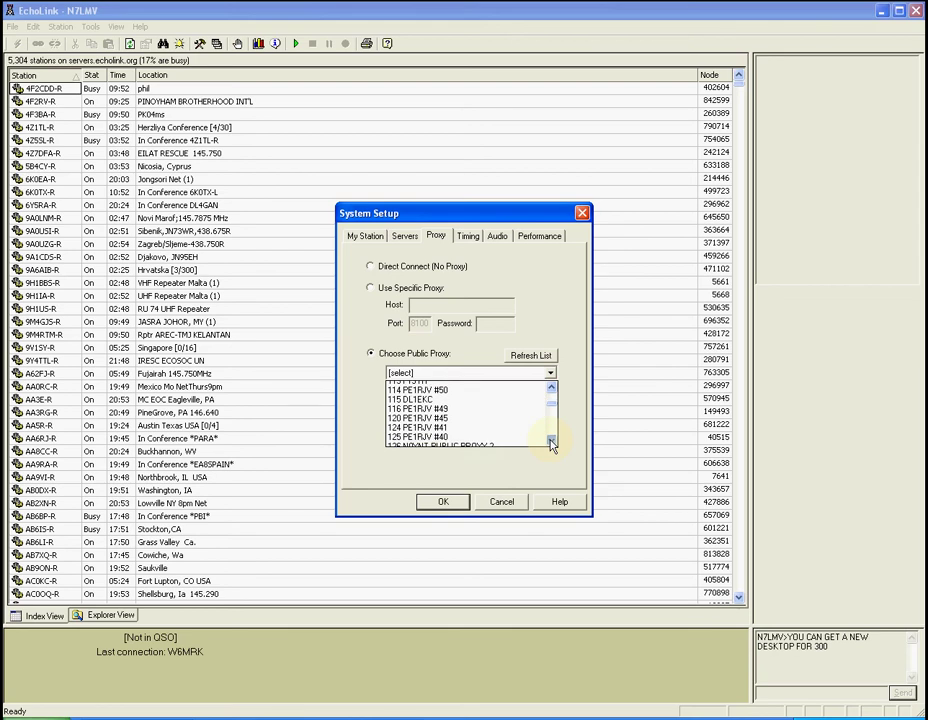
left_click(551, 442)
left_click(551, 442)
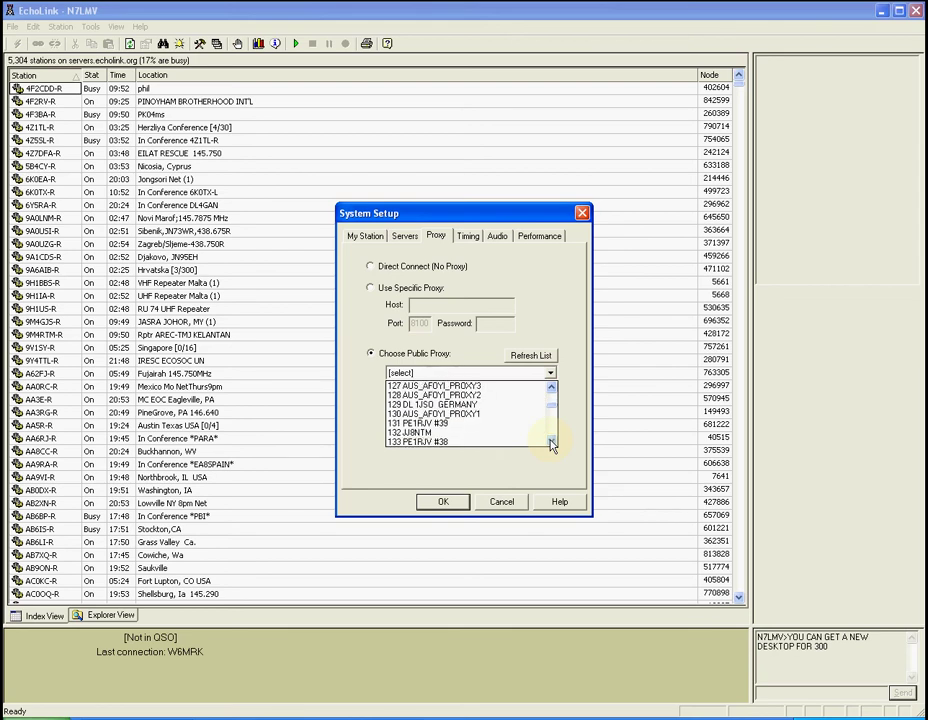
left_click(551, 442)
left_click(551, 442)
left_click(551, 442)
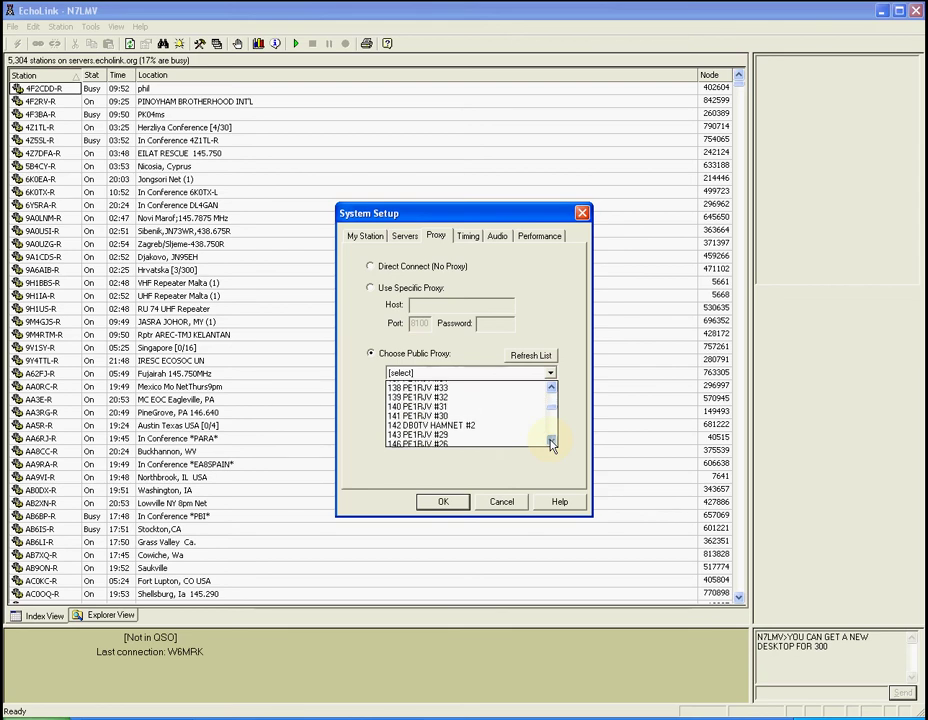
left_click(551, 442)
left_click(551, 442)
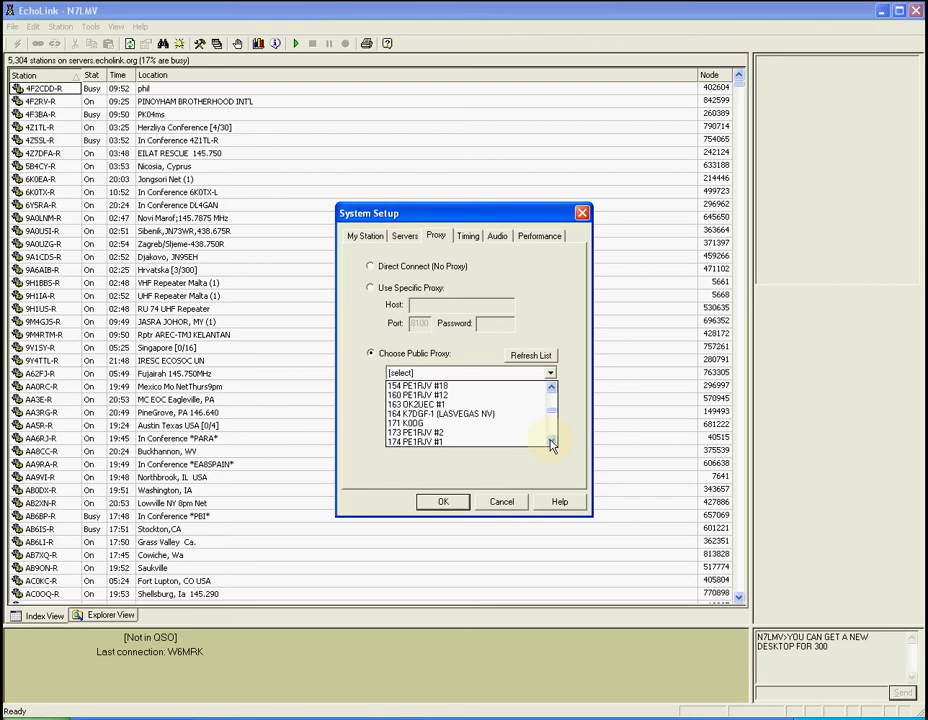
left_click(551, 442)
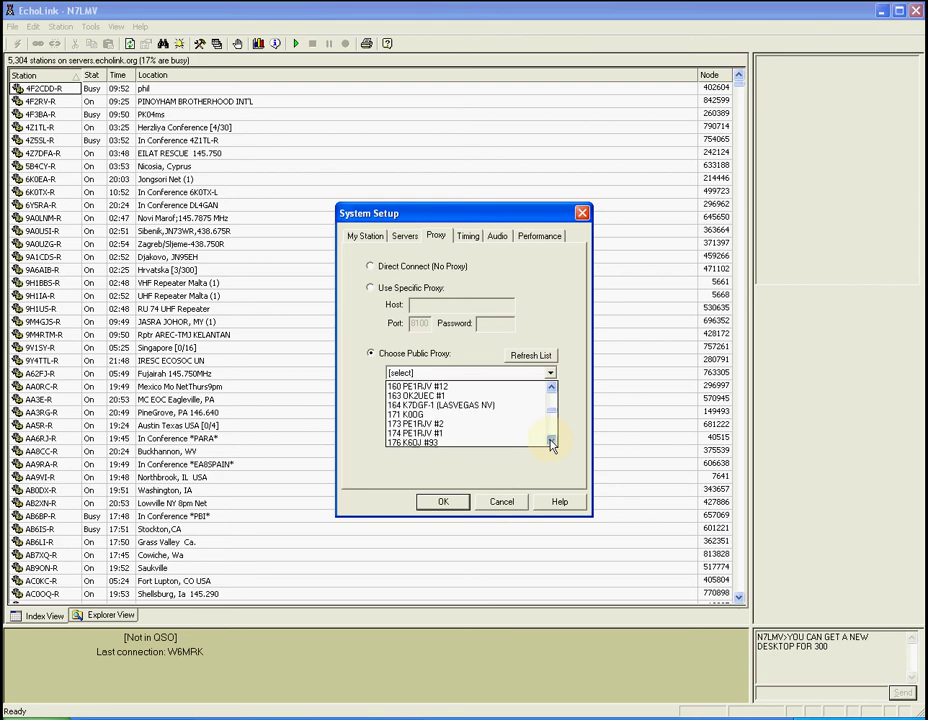
left_click(434, 414)
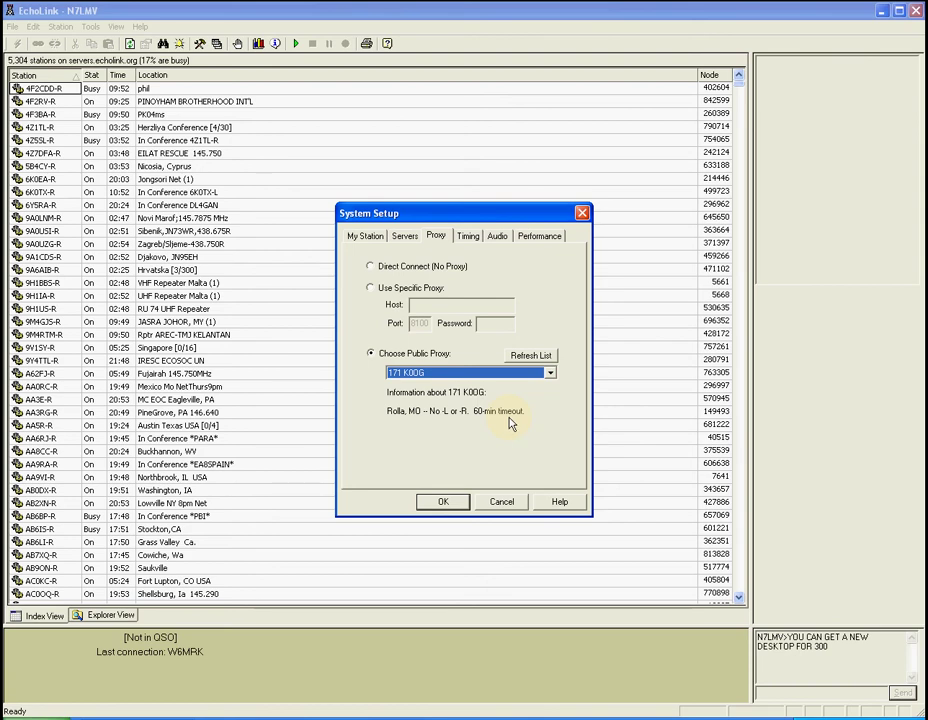
left_click(445, 505)
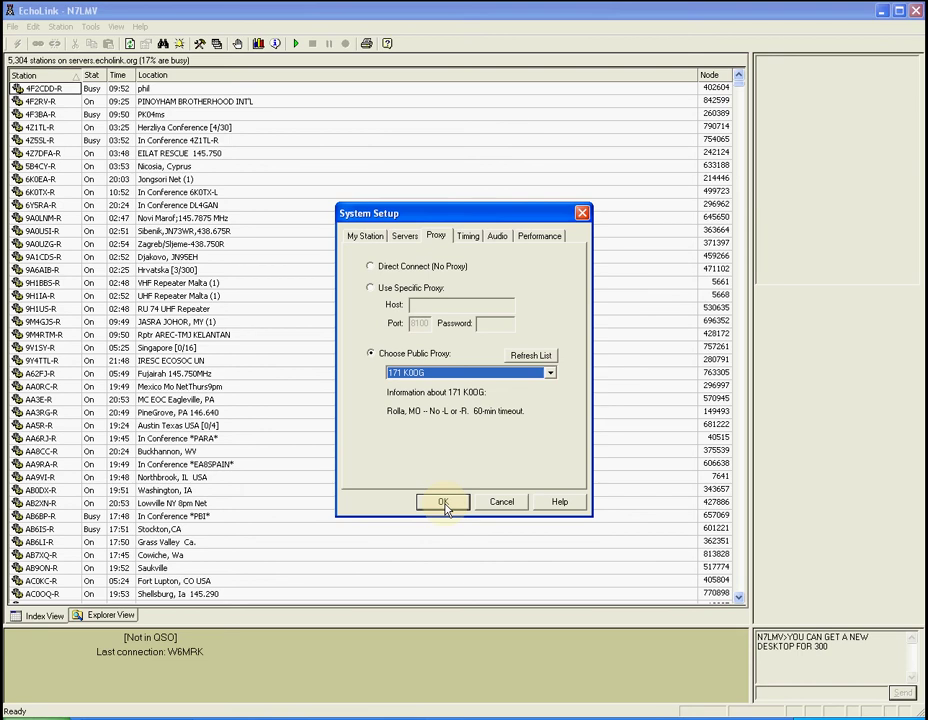
left_click(713, 68)
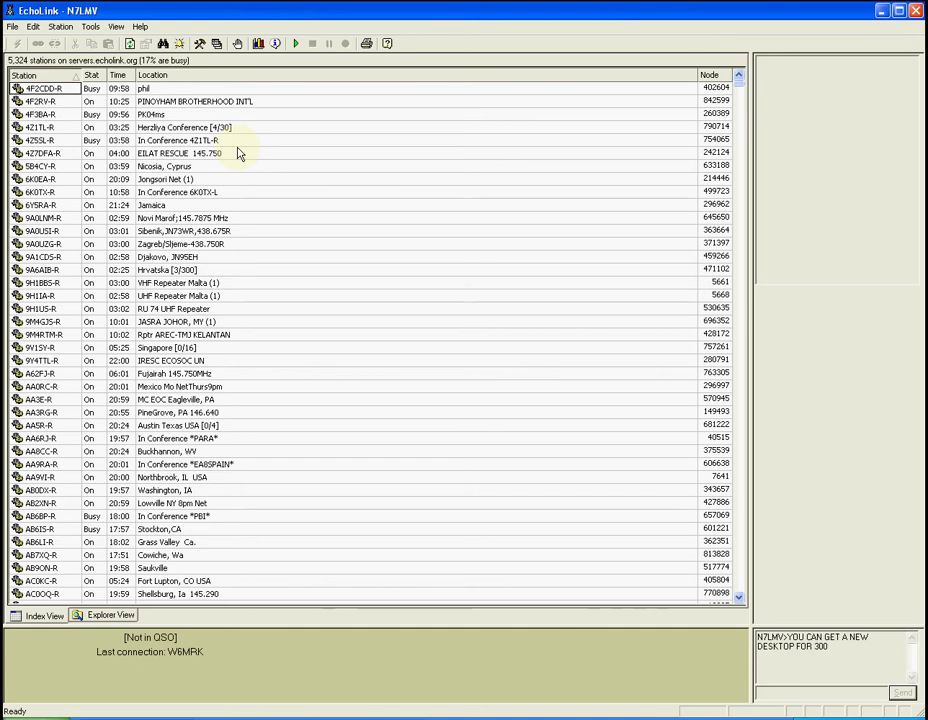
- Change the proxy setting in System Setup to Direct Connect (No Proxy) and apply it
left_click(90, 27)
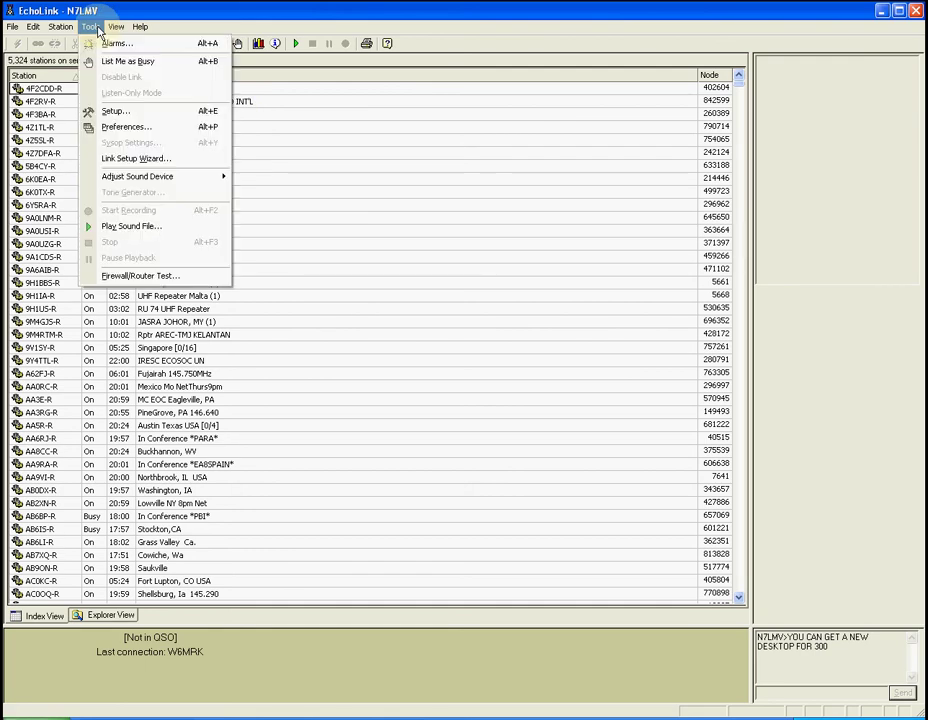
left_click(107, 115)
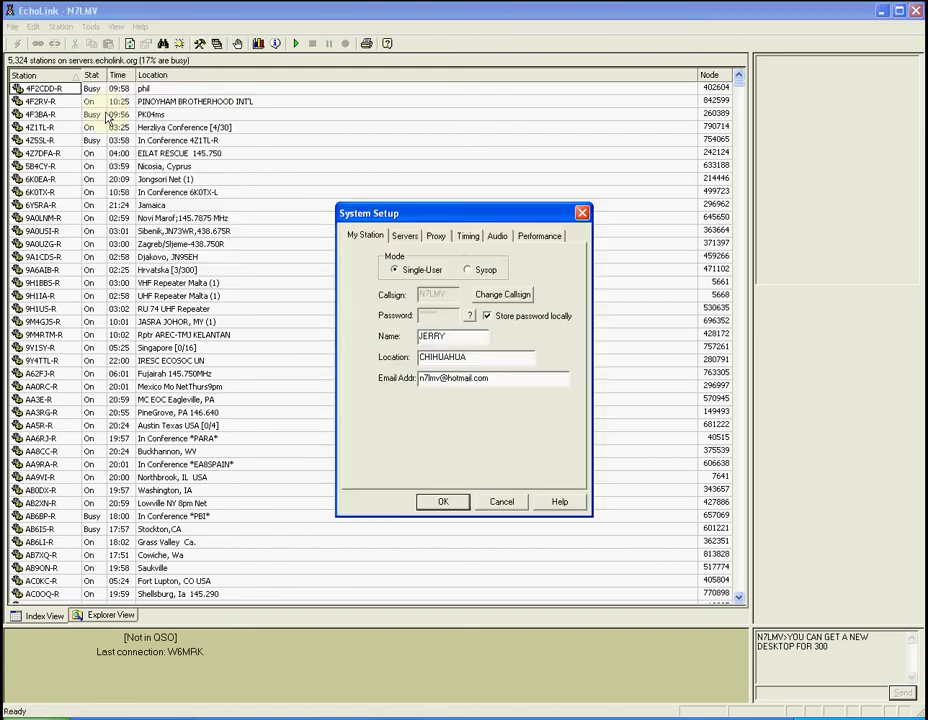
left_click(438, 242)
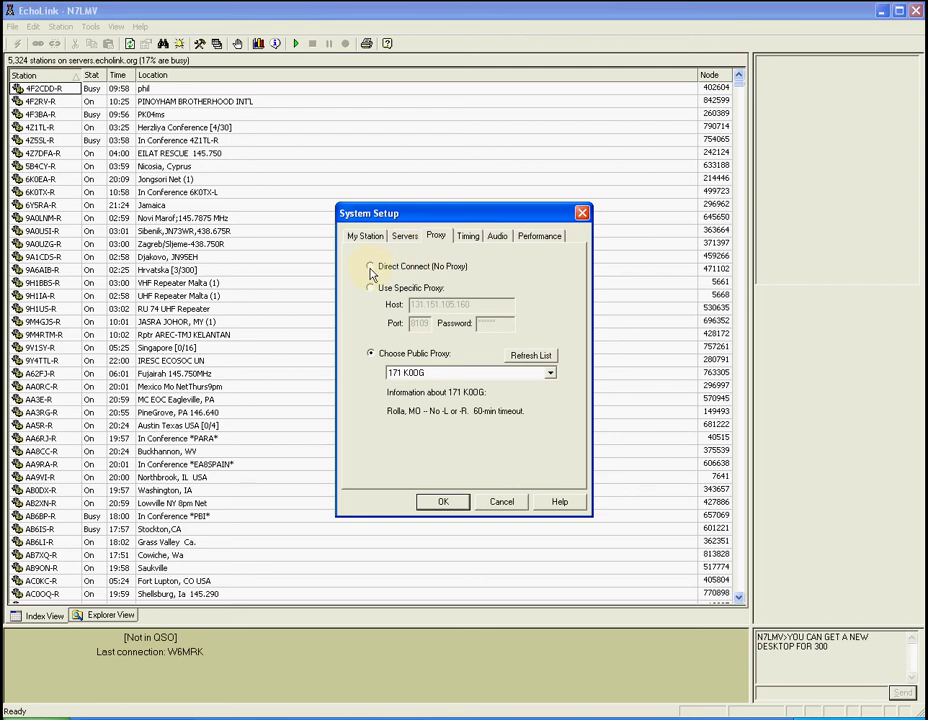
left_click(371, 268)
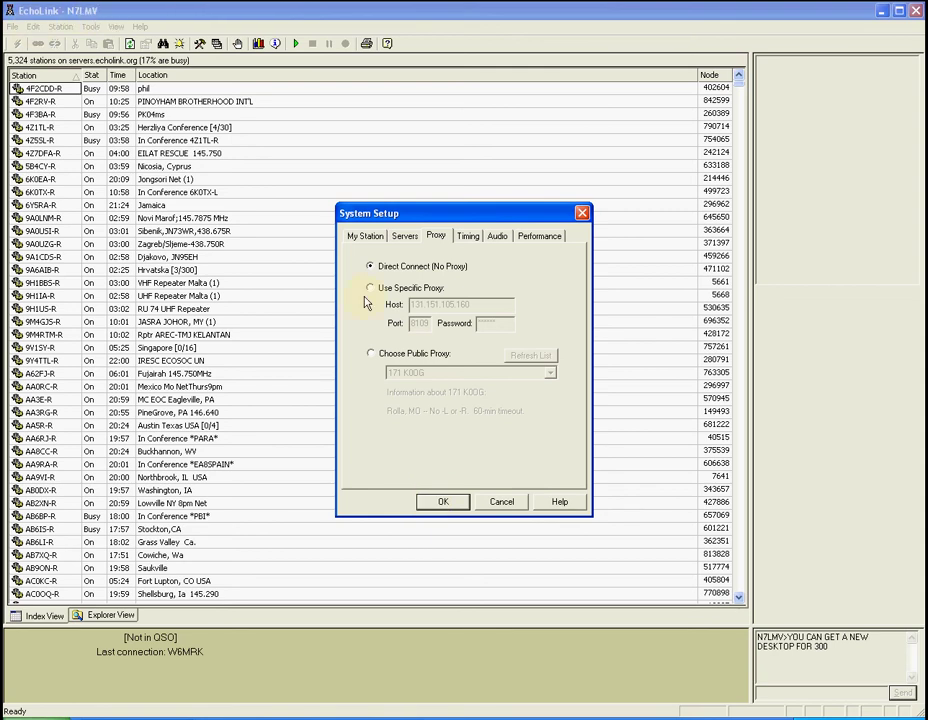
left_click(443, 502)
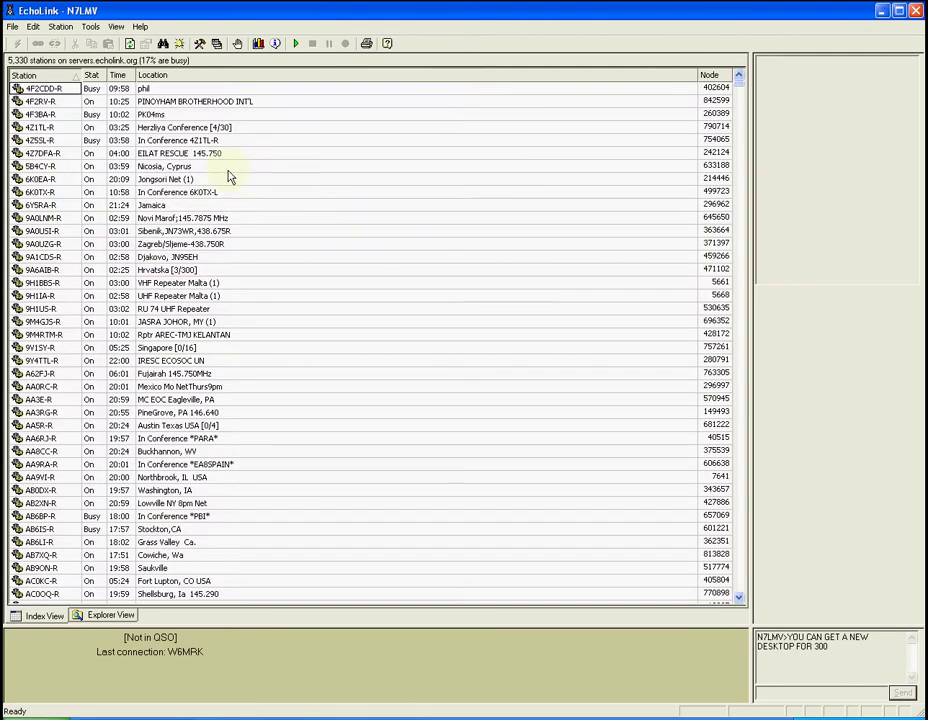
- Reopen System Setup and examine the Timing limits and the Audio device settings
left_click(92, 28)
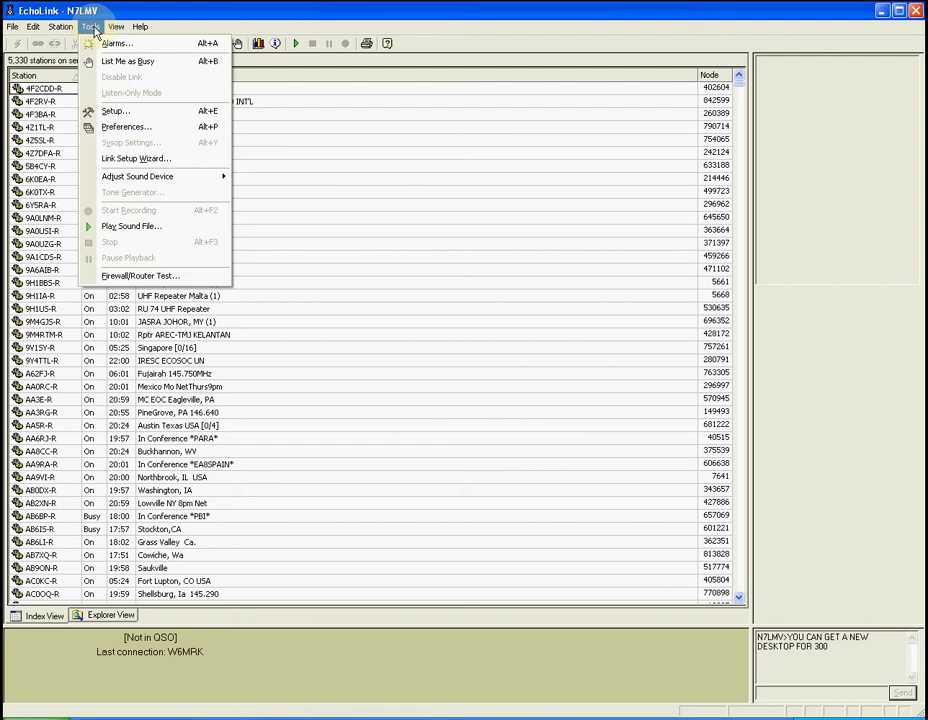
left_click(110, 111)
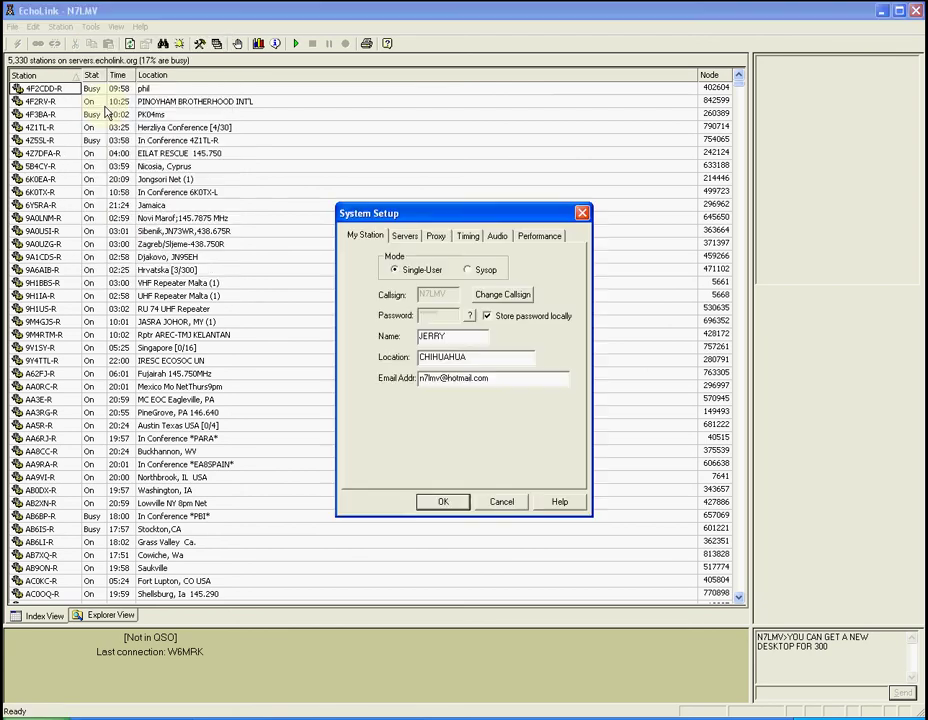
left_click(468, 237)
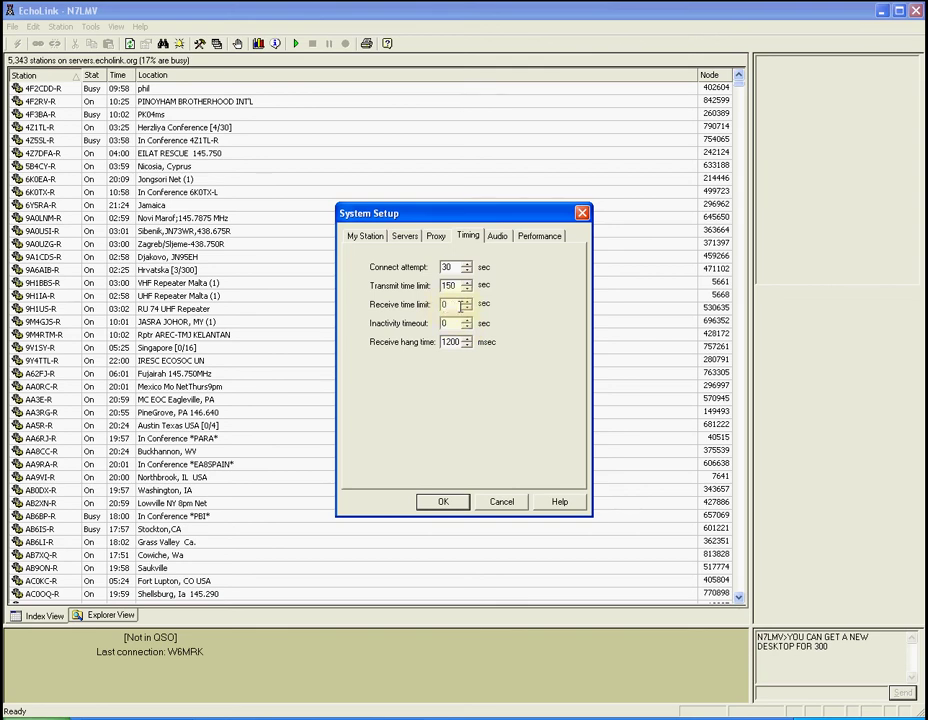
left_click(447, 306)
left_click(496, 237)
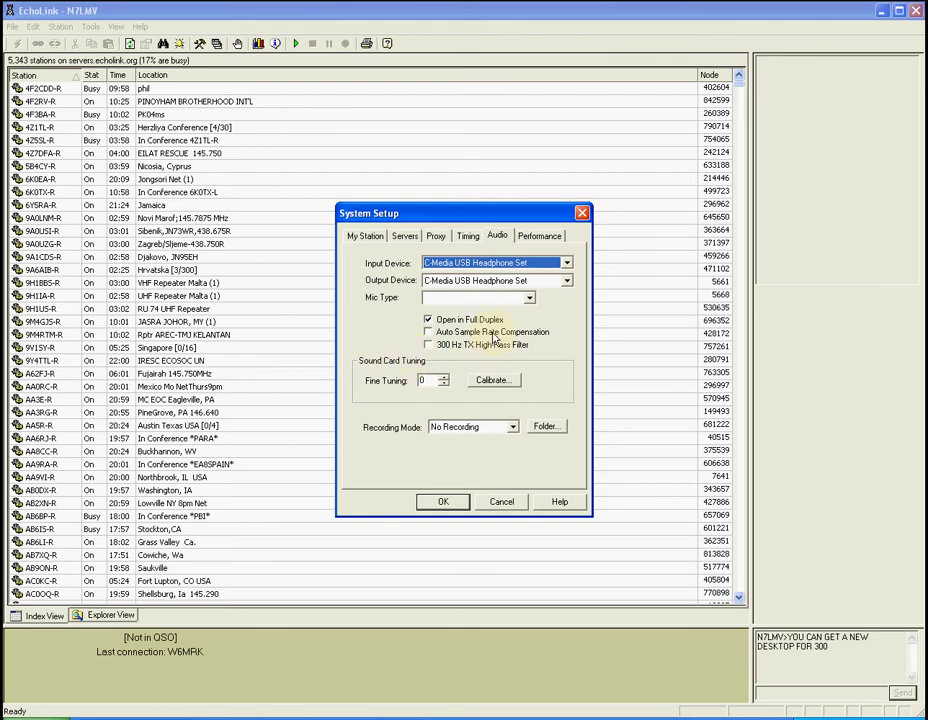
- Examine the network and PC buffering settings under Performance and close System Setup
left_click(535, 238)
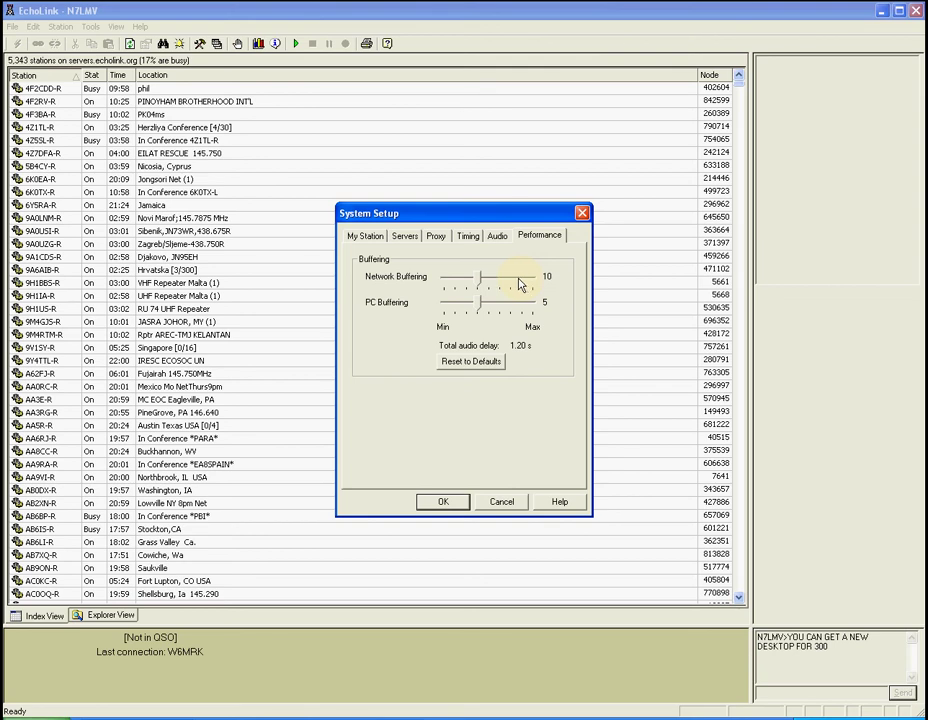
left_click(443, 504)
- Open Preferences and examine the station list update and display options and the Connections settings for conferencing and location
left_click(90, 27)
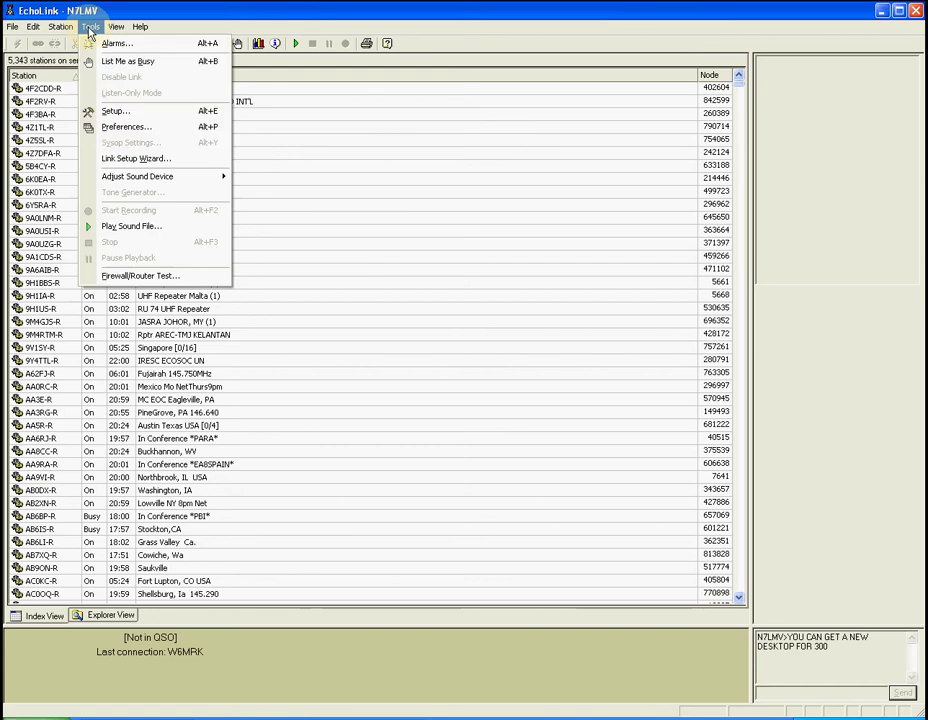
left_click(118, 128)
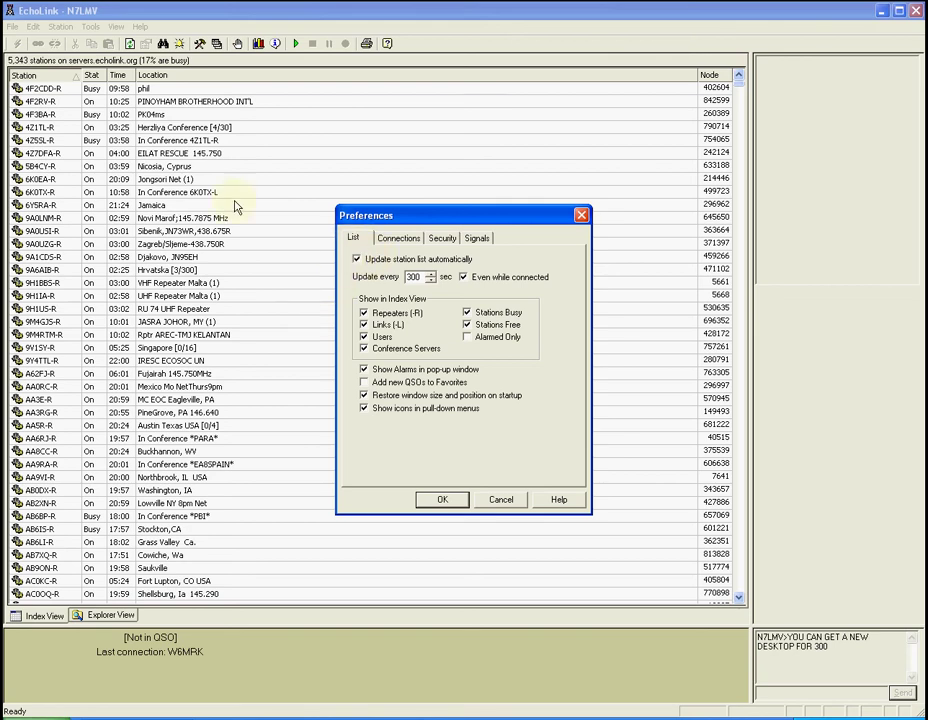
left_click(419, 277)
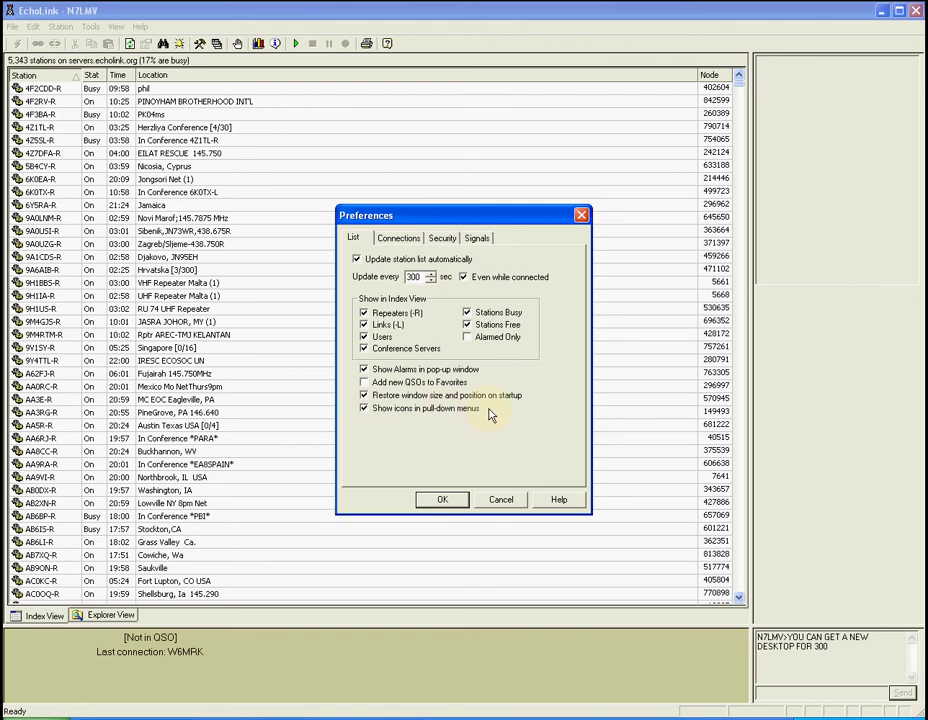
left_click(396, 239)
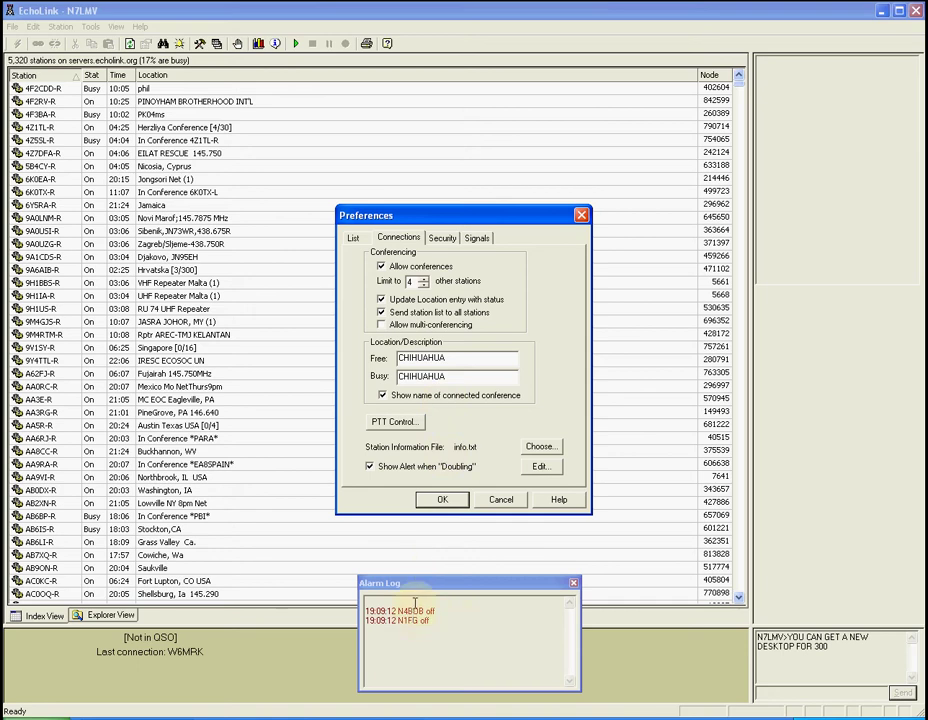
left_click(352, 239)
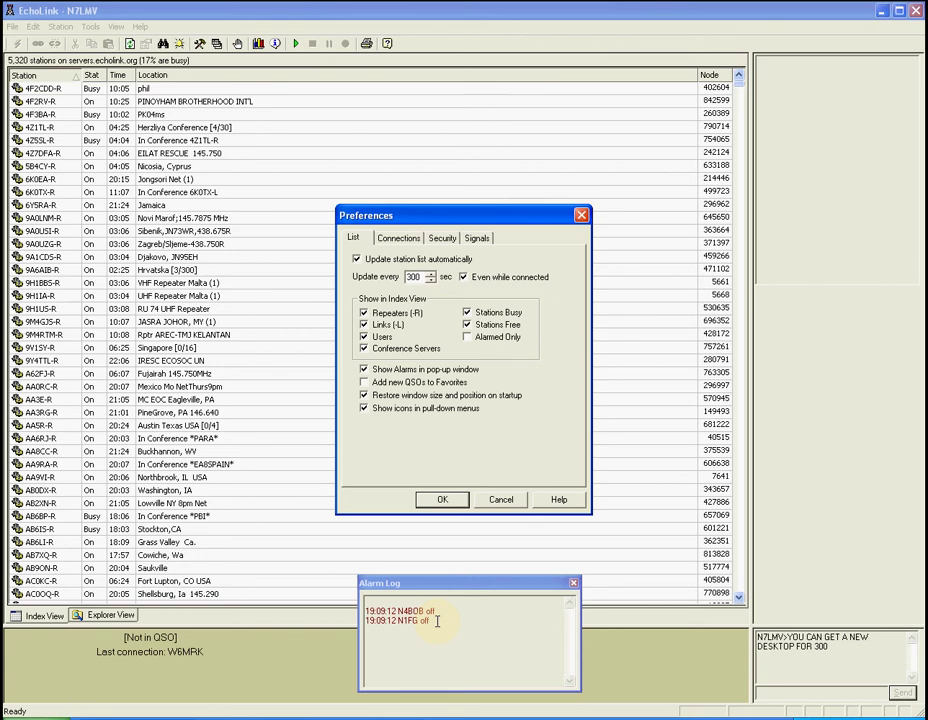
left_click(404, 240)
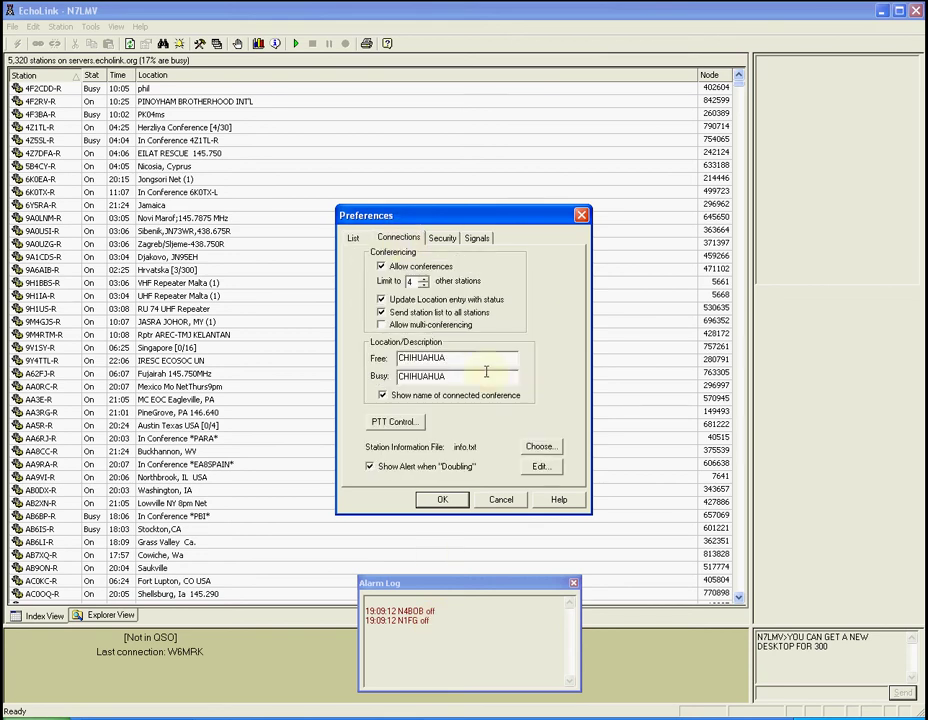
- Open the push-to-talk settings, look through the available keyboard keys, and close them with Left Ctrl Key kept
left_click(411, 429)
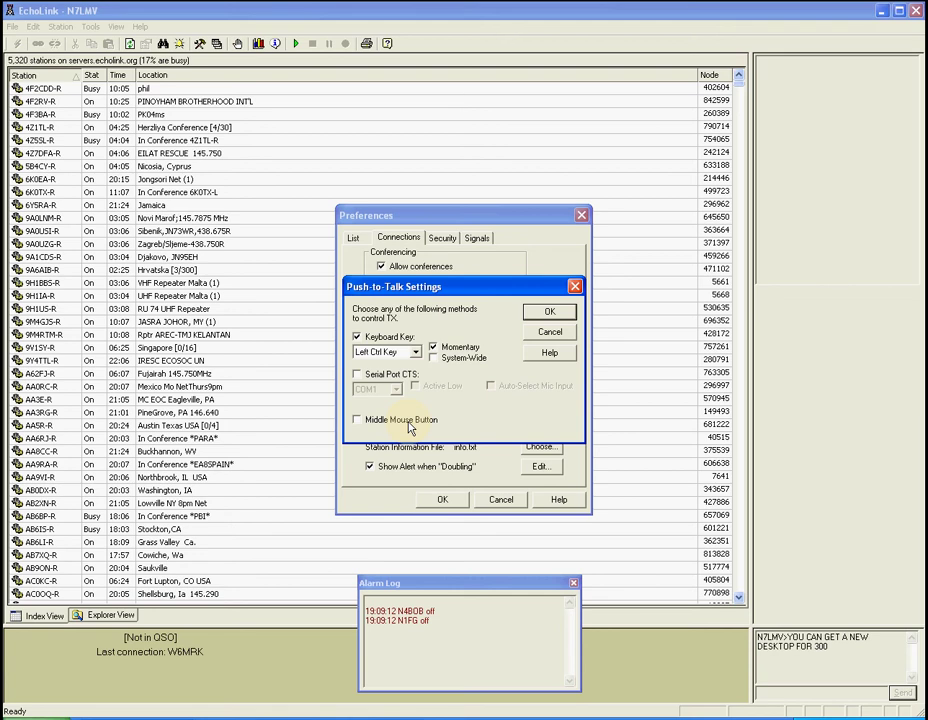
left_click(416, 352)
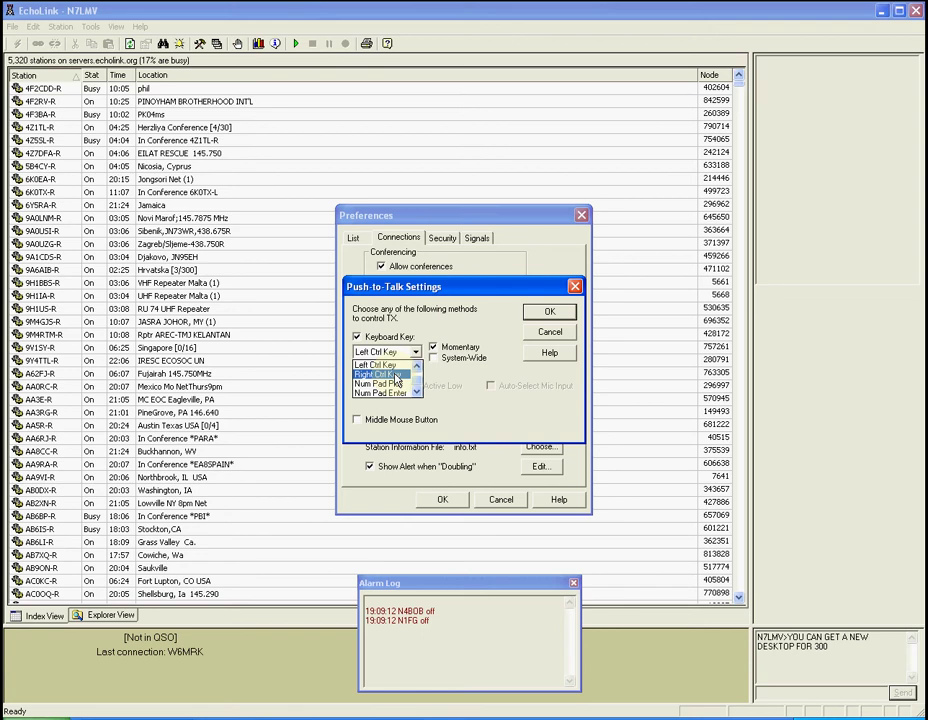
key("Up")
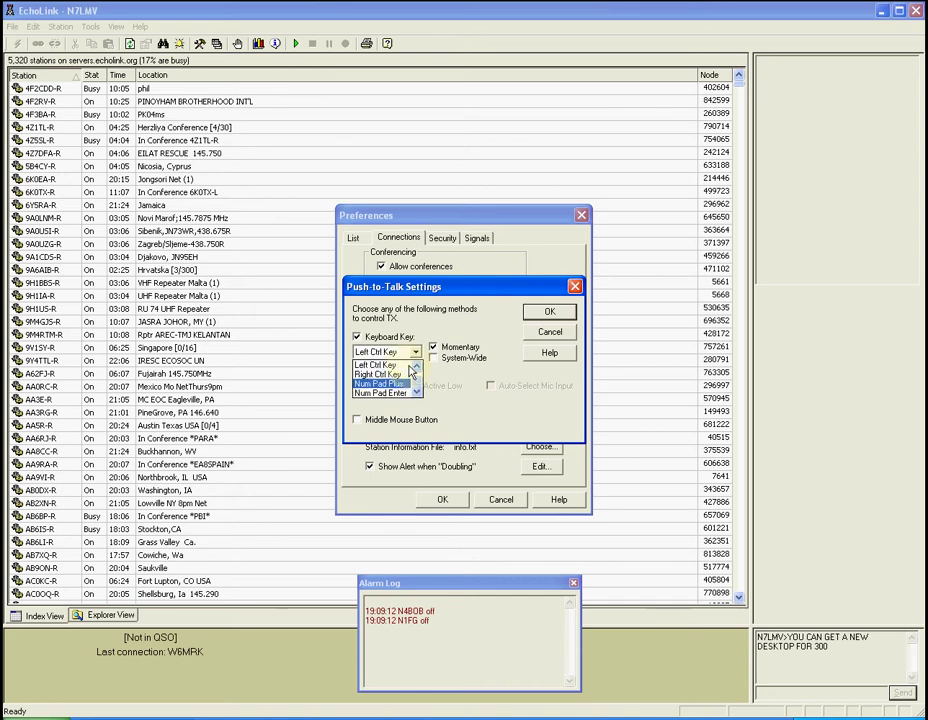
left_click(416, 366)
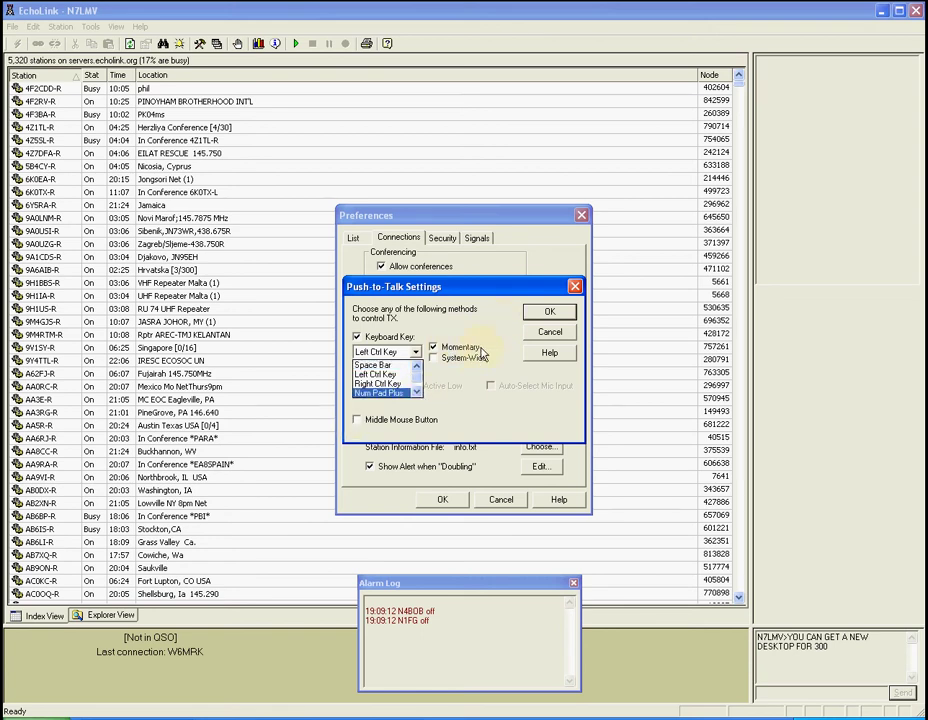
left_click(548, 316)
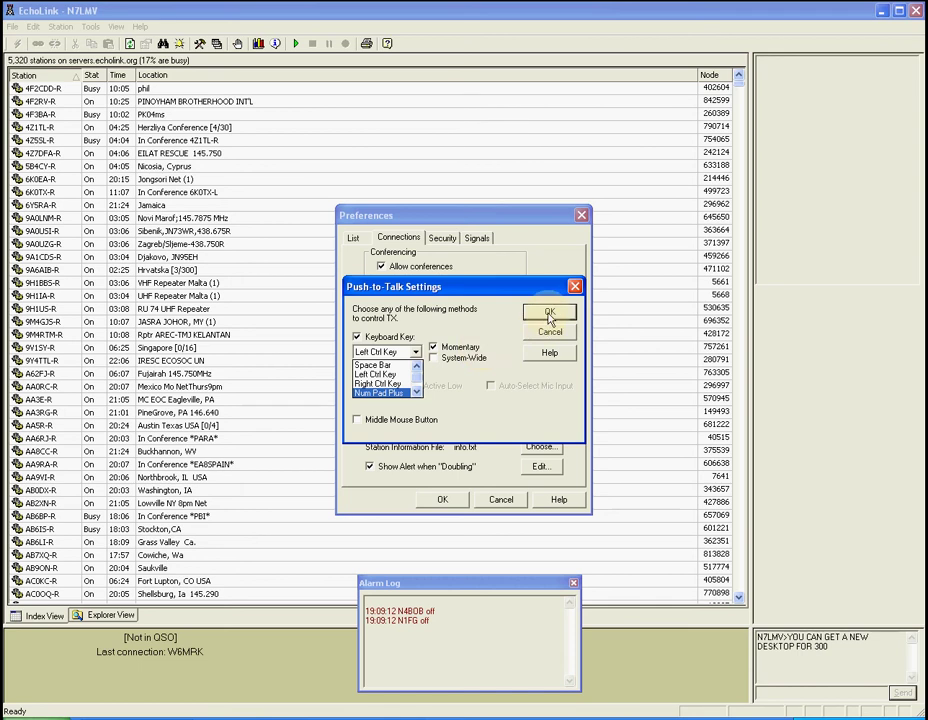
left_click(549, 316)
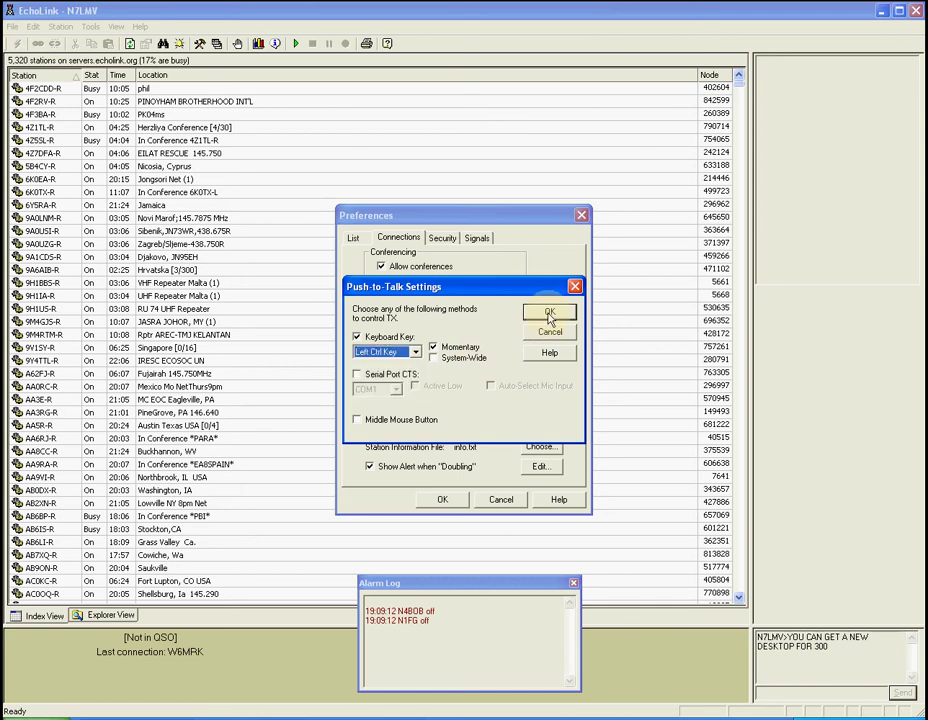
left_click(549, 316)
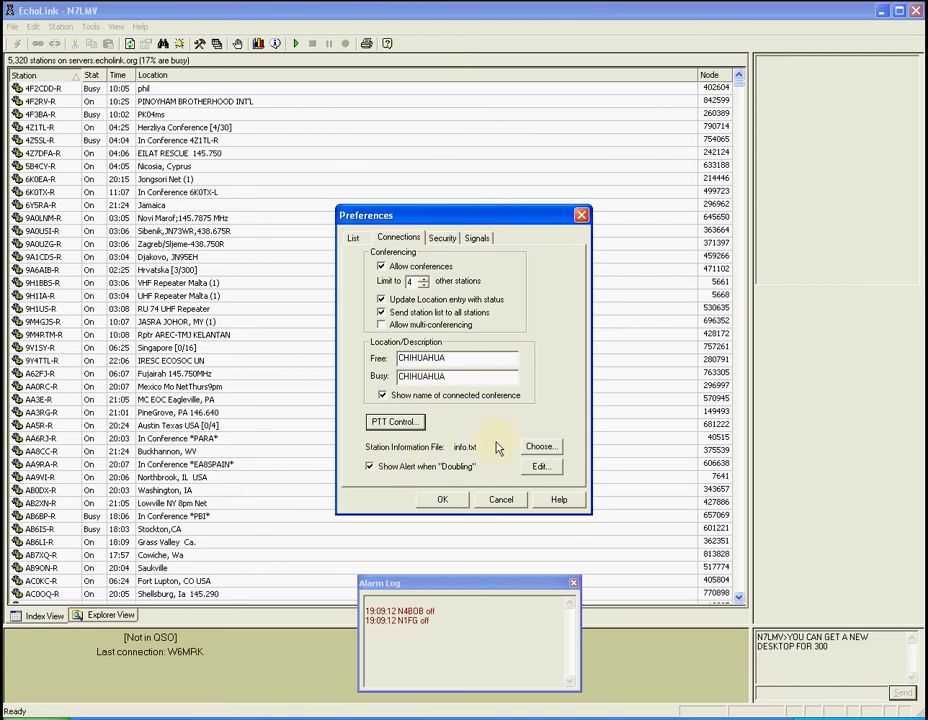
- Open the station information text for review and close it without editing
left_click(538, 469)
left_click(544, 466)
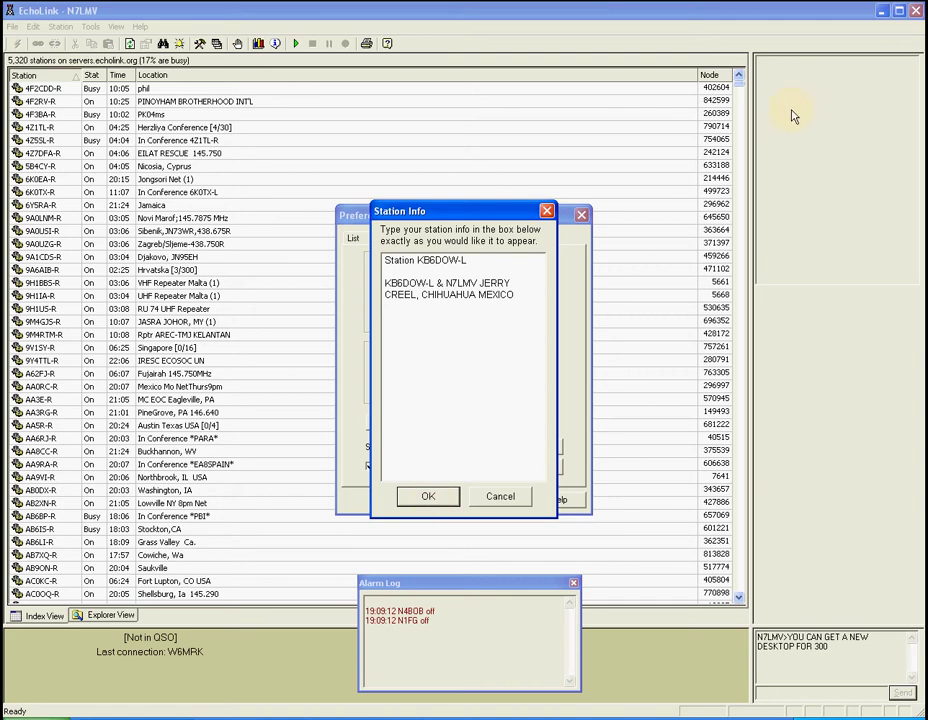
left_click(443, 500)
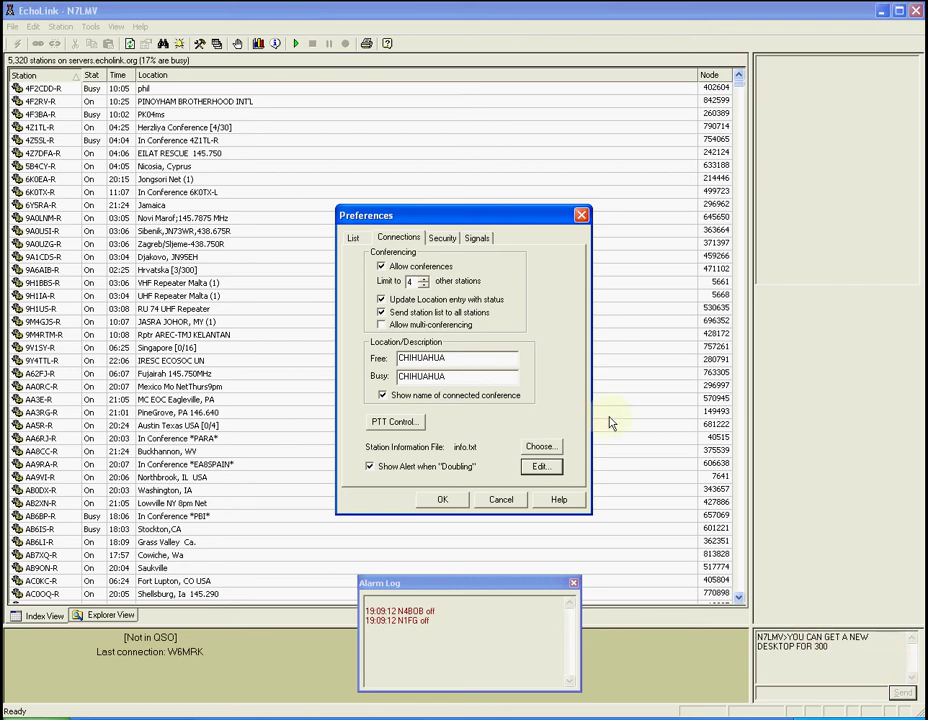
left_click(446, 245)
left_click(445, 240)
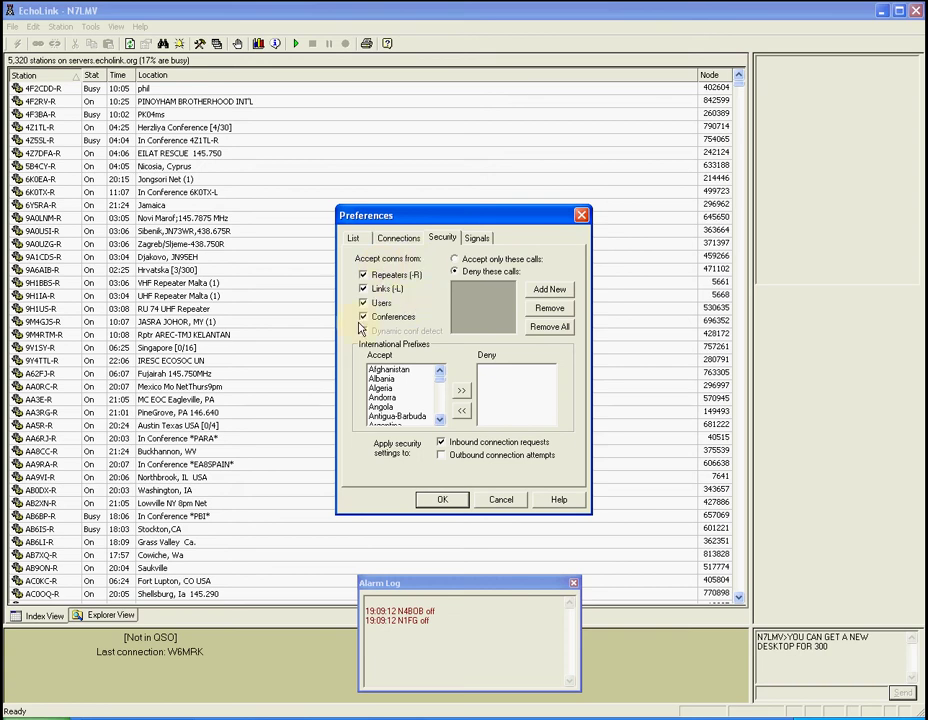
left_click(455, 260)
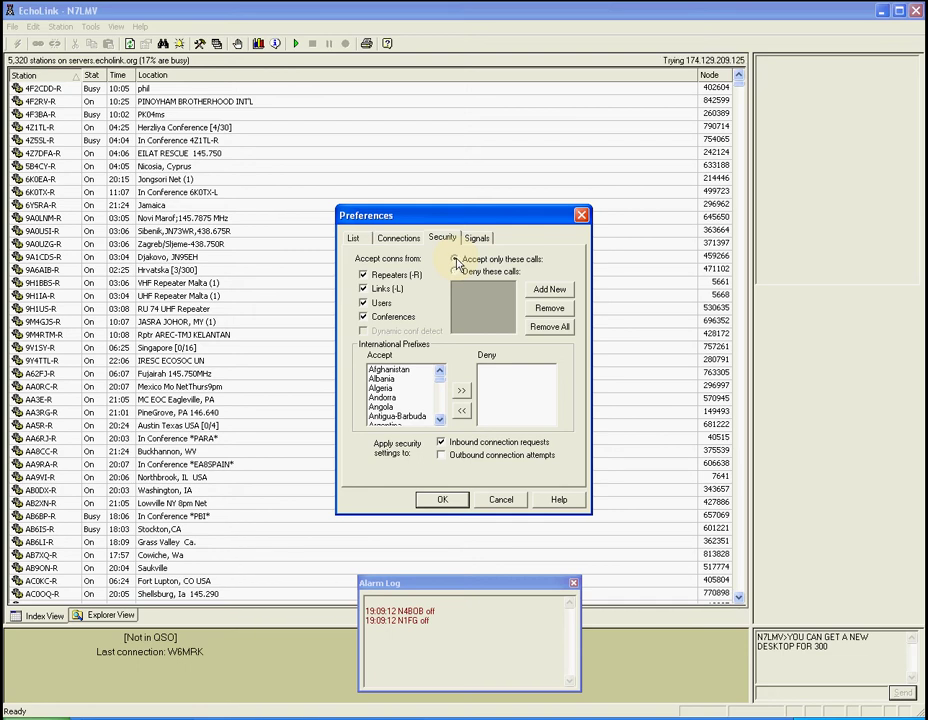
left_click(550, 290)
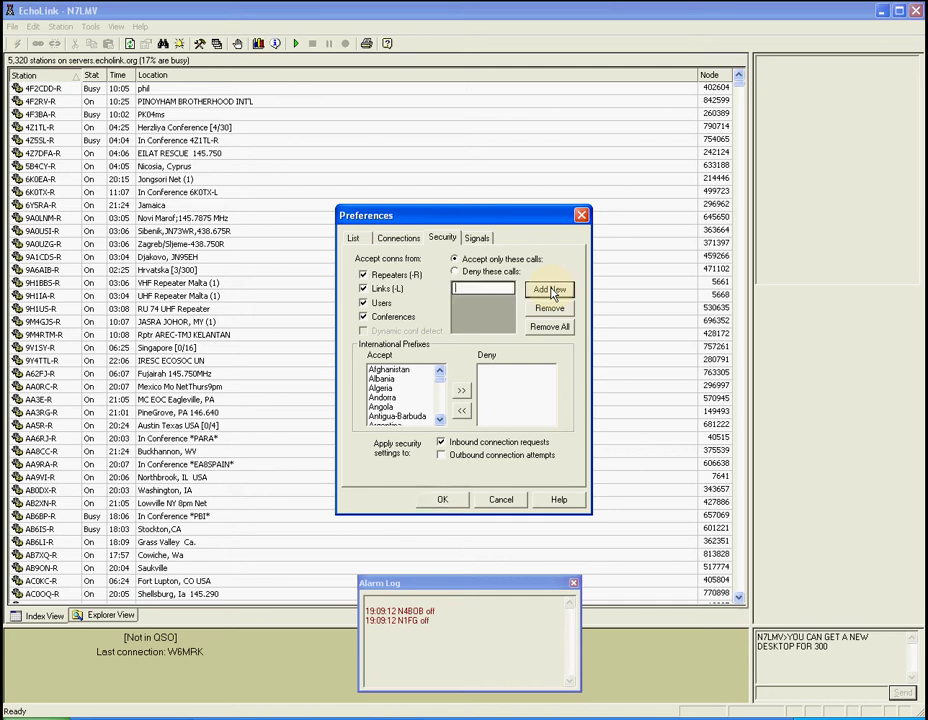
type("K6FN")
left_click(443, 500)
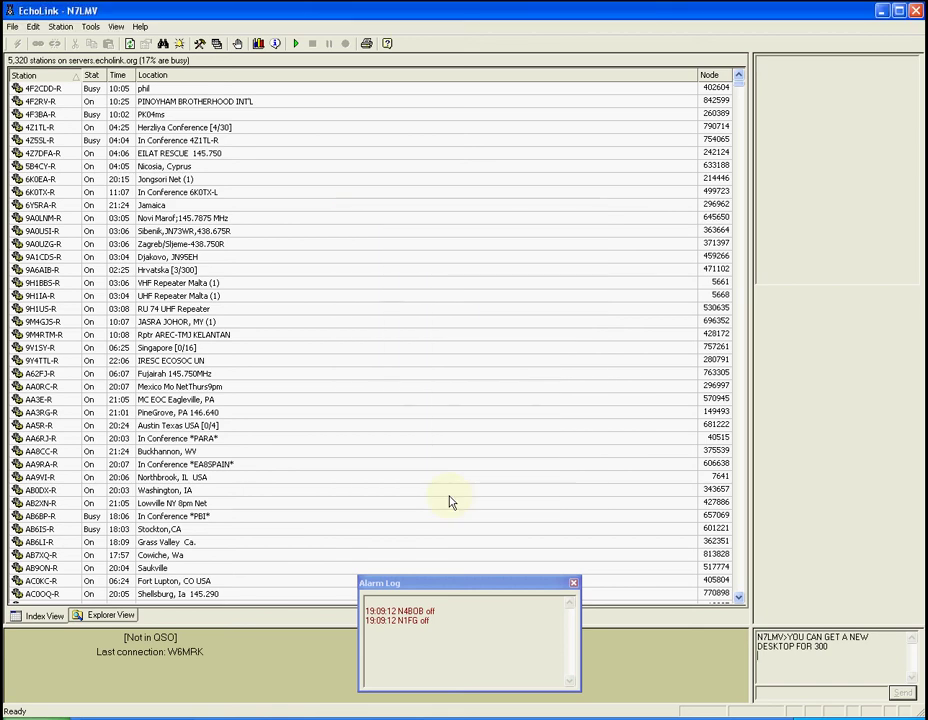
left_click(90, 26)
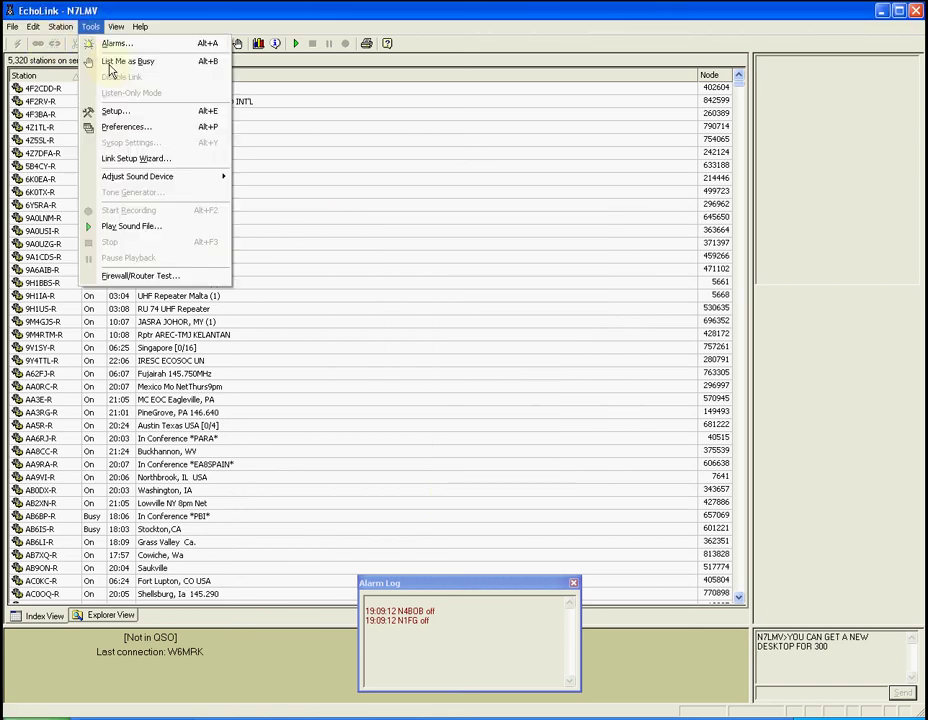
left_click(119, 126)
left_click(442, 238)
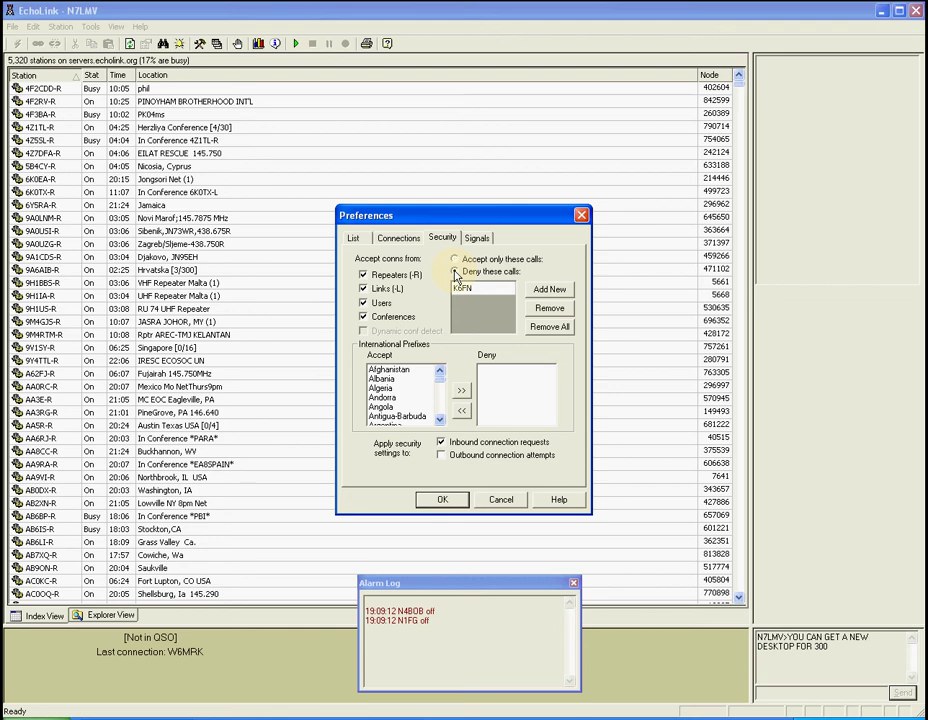
left_click(455, 272)
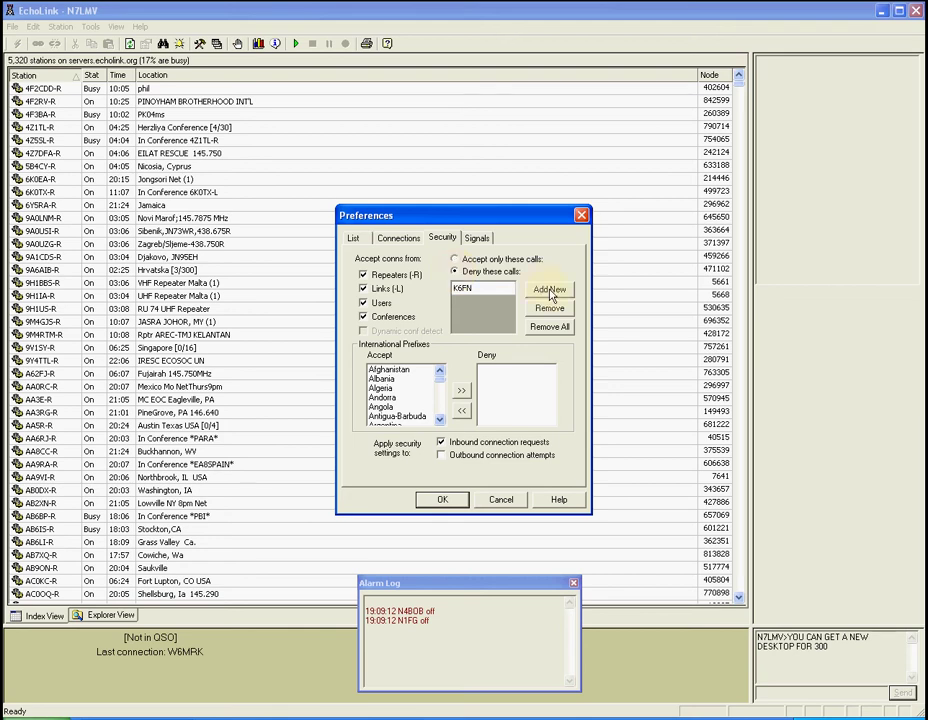
left_click(550, 291)
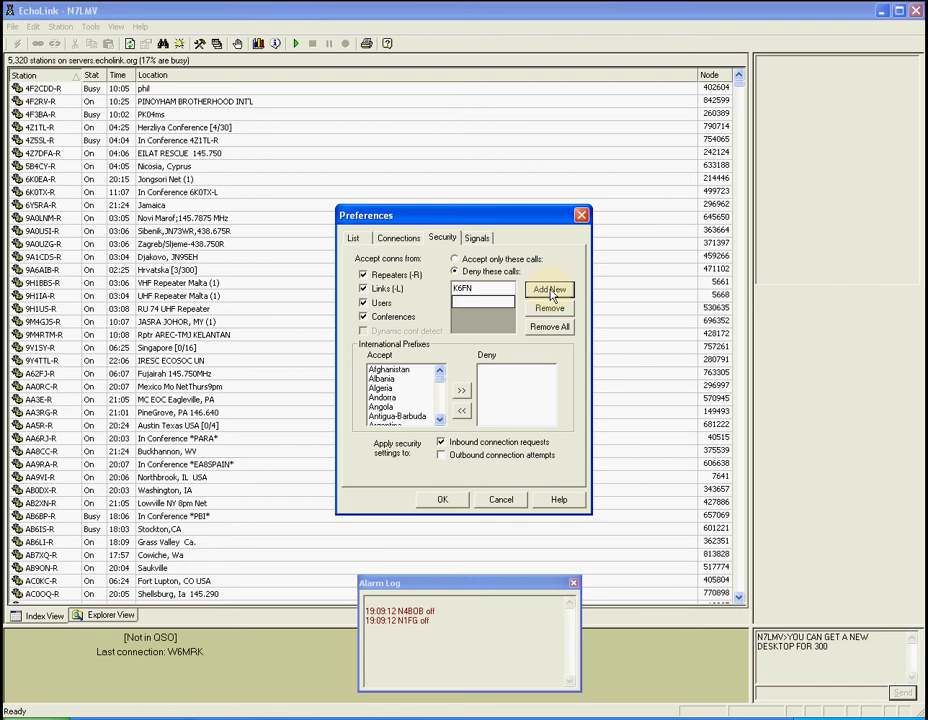
type("KB6Y")
type("YT")
left_click(440, 499)
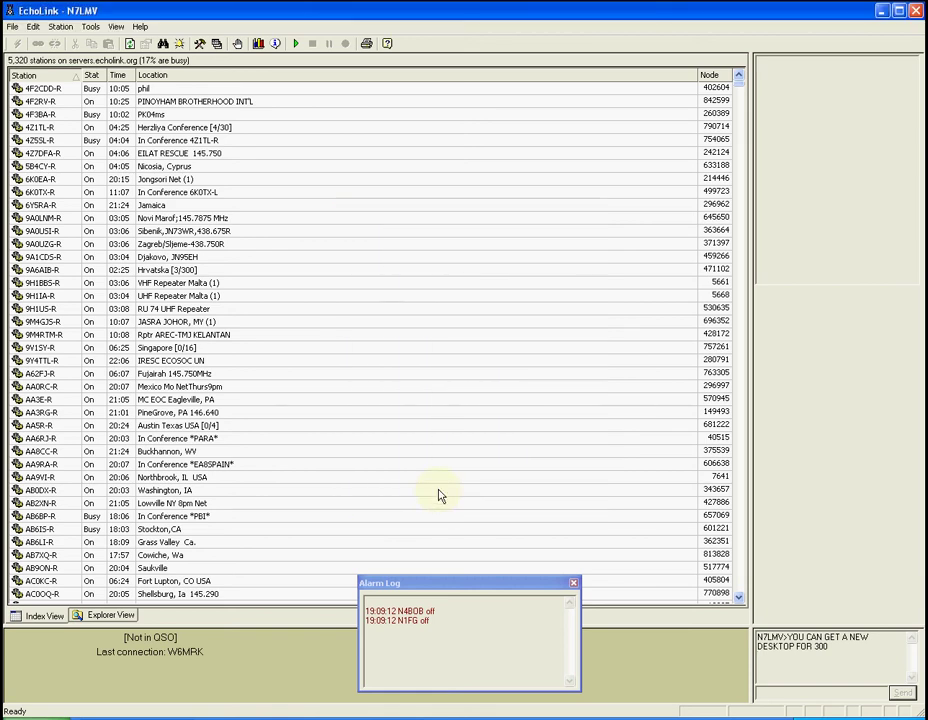
left_click(90, 27)
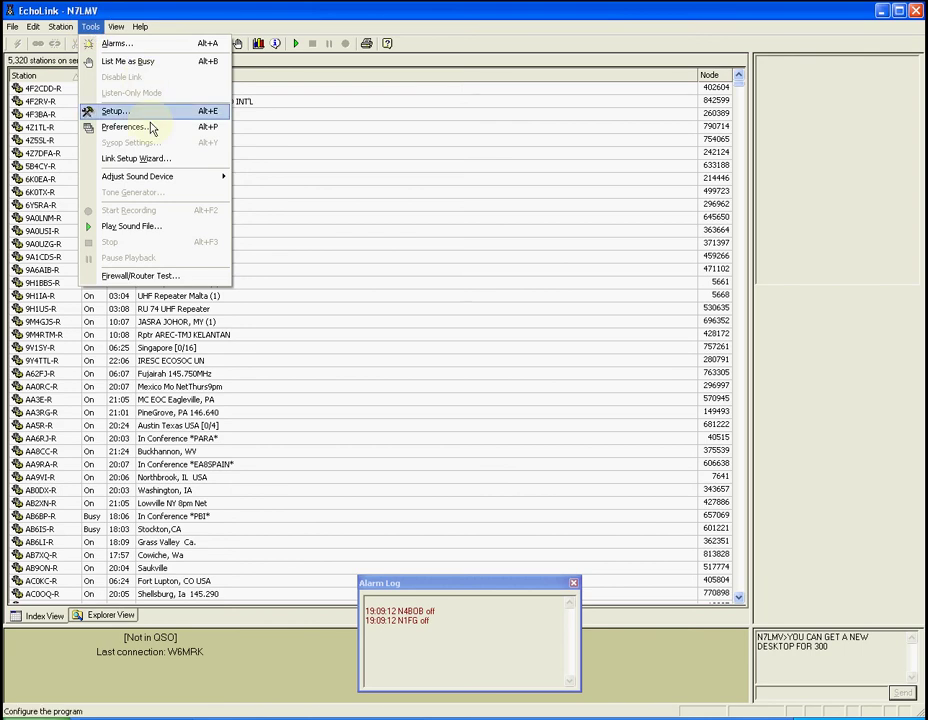
left_click(147, 128)
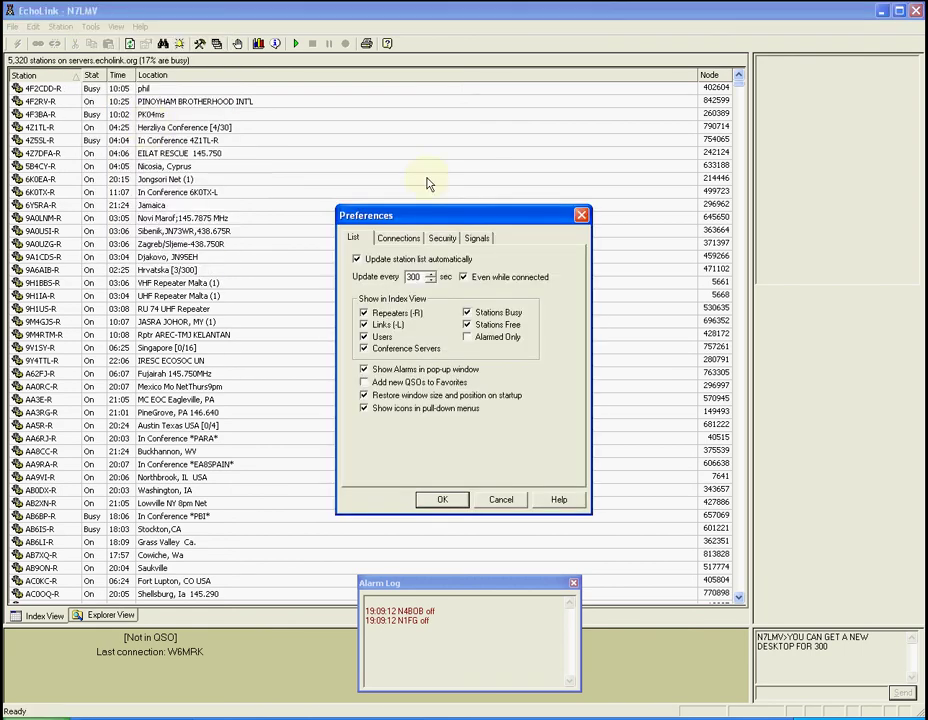
left_click(444, 239)
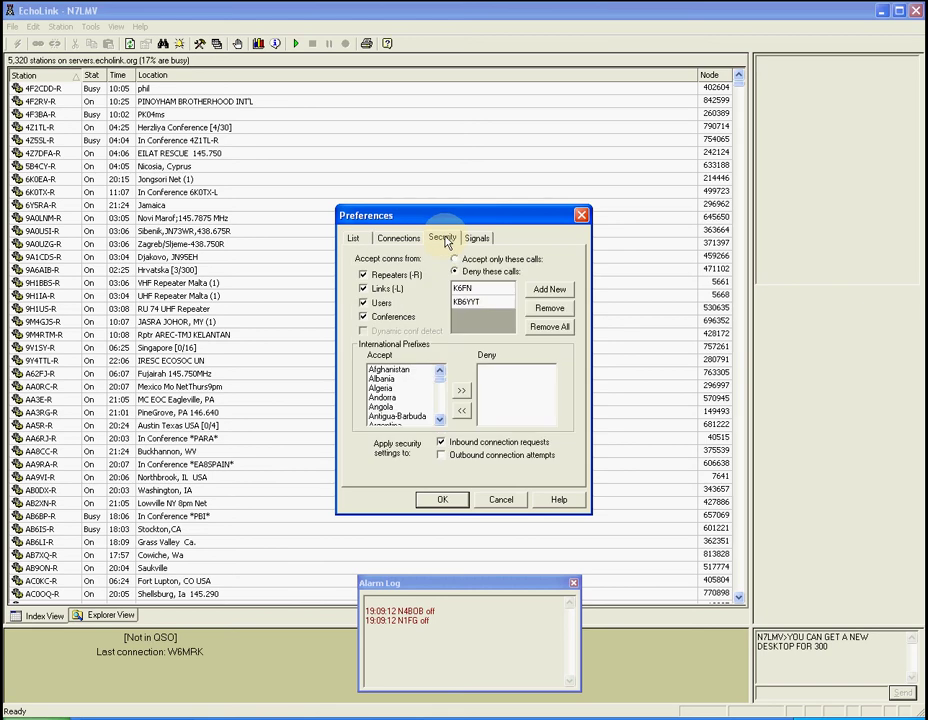
left_click(487, 302)
left_click(548, 308)
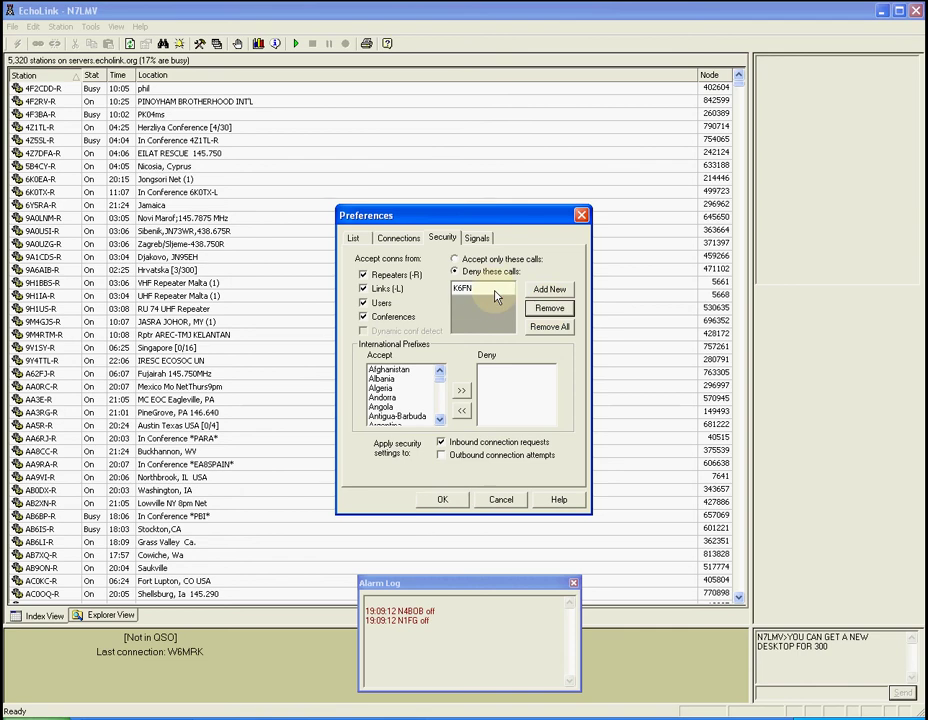
left_click(489, 290)
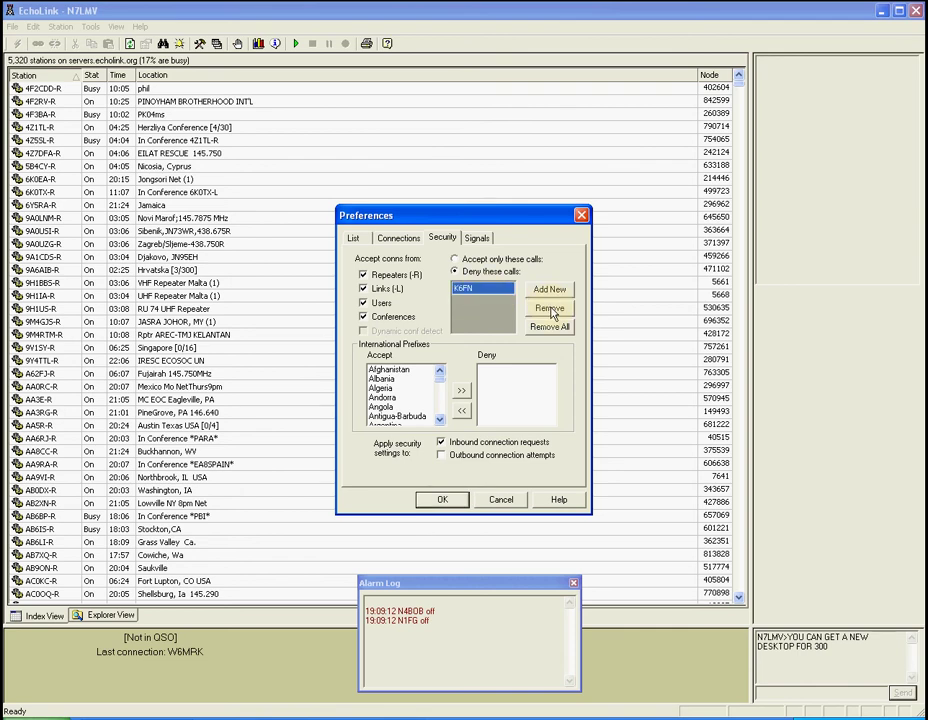
left_click(550, 309)
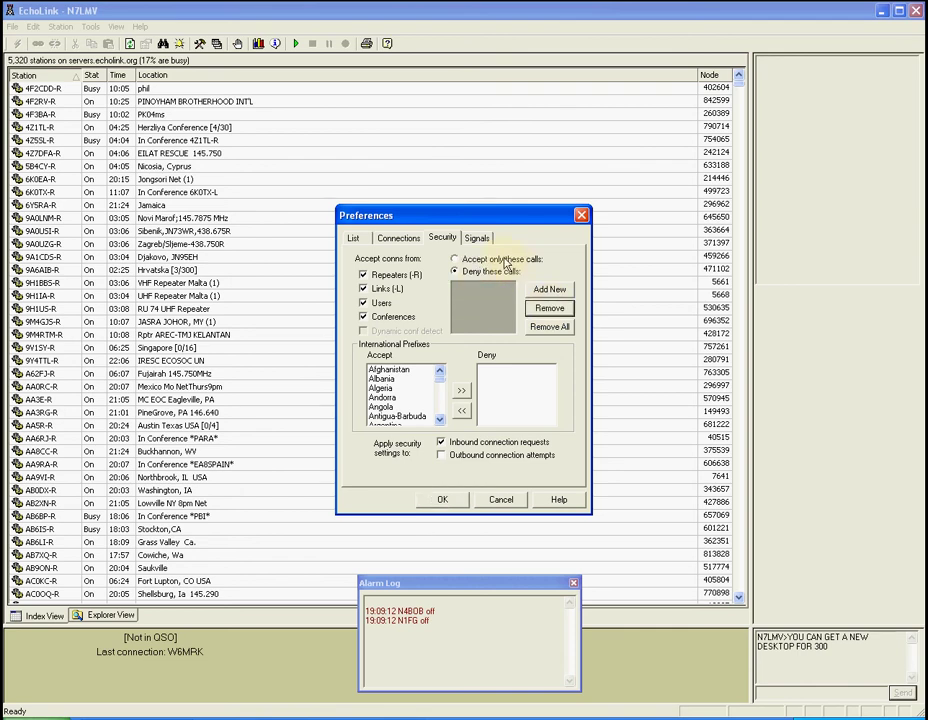
left_click(466, 290)
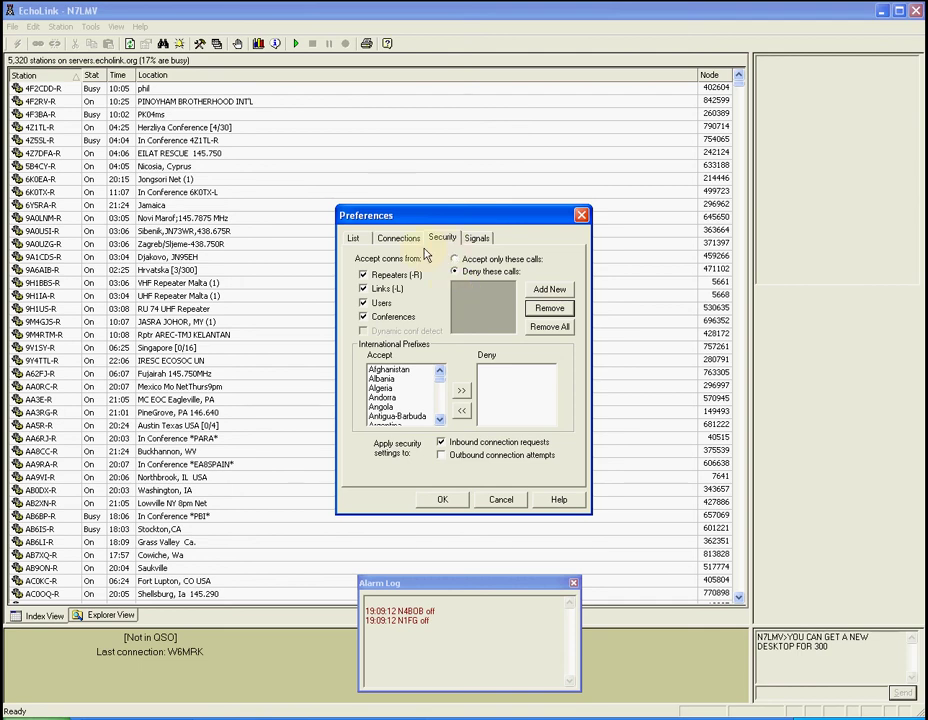
- Set the Text Msg event signal to the Default sound and apply the preferences
left_click(478, 238)
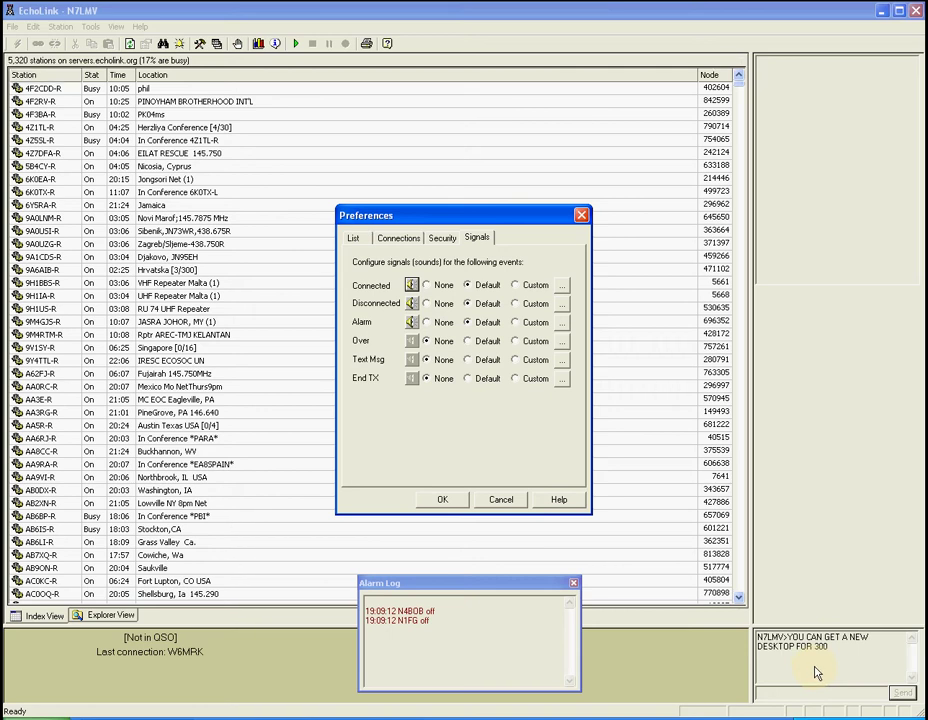
left_click(467, 360)
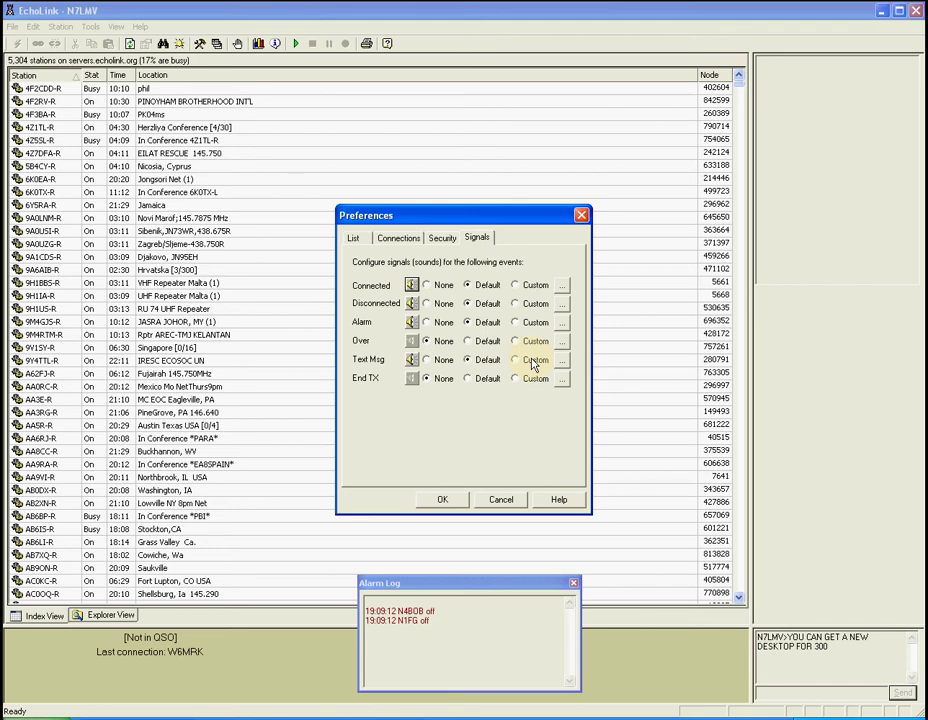
left_click(443, 501)
left_click(443, 501)
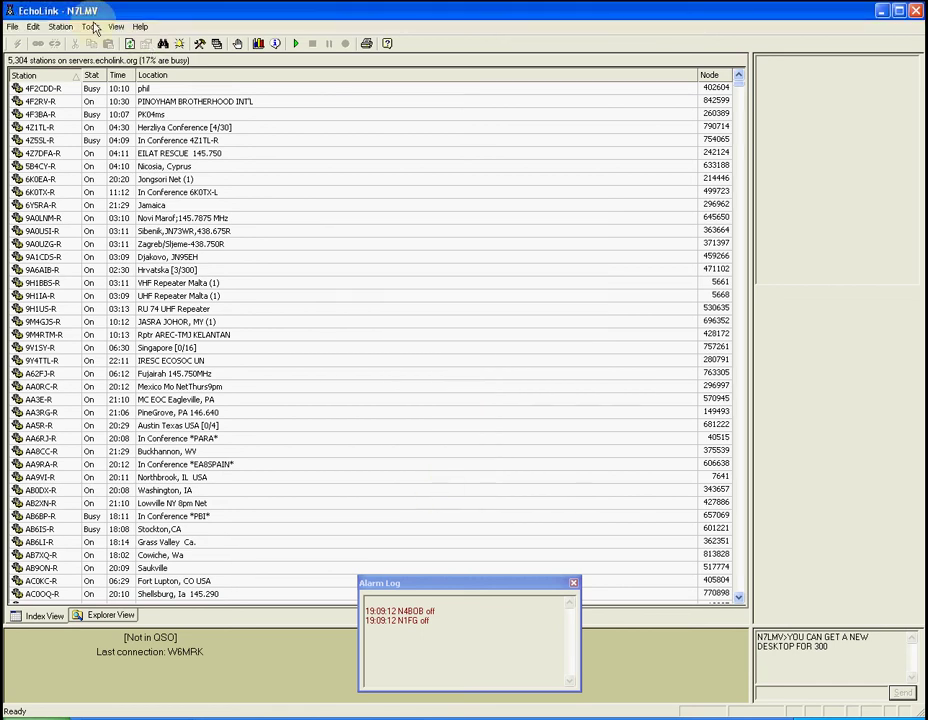
- Open the sound device's playback volume control, lower the main Speaker volume slightly, and close the control
left_click(91, 27)
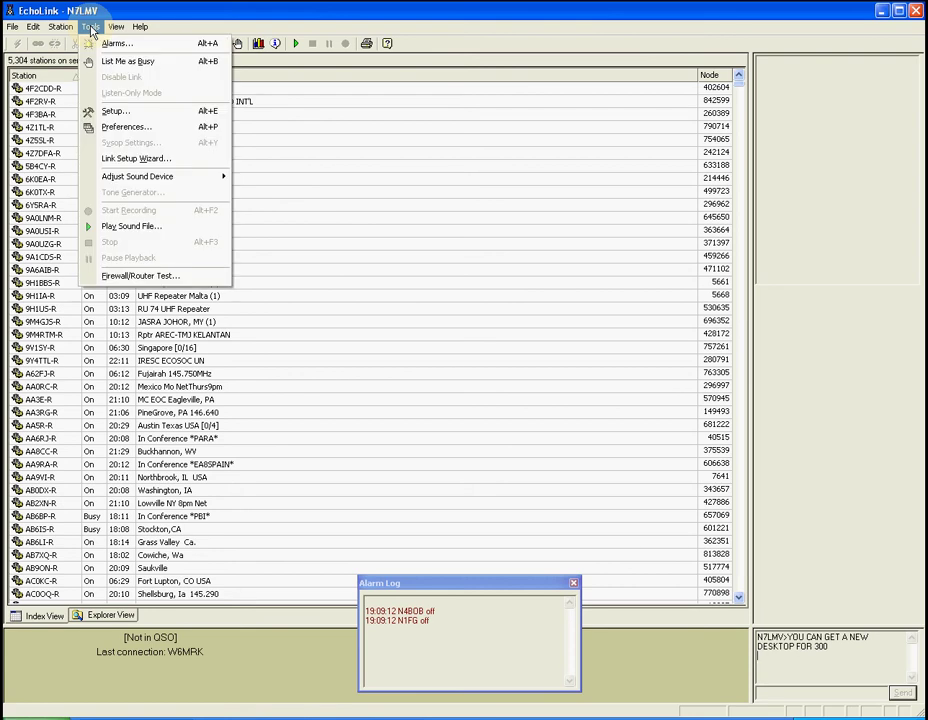
mouse_move(139, 180)
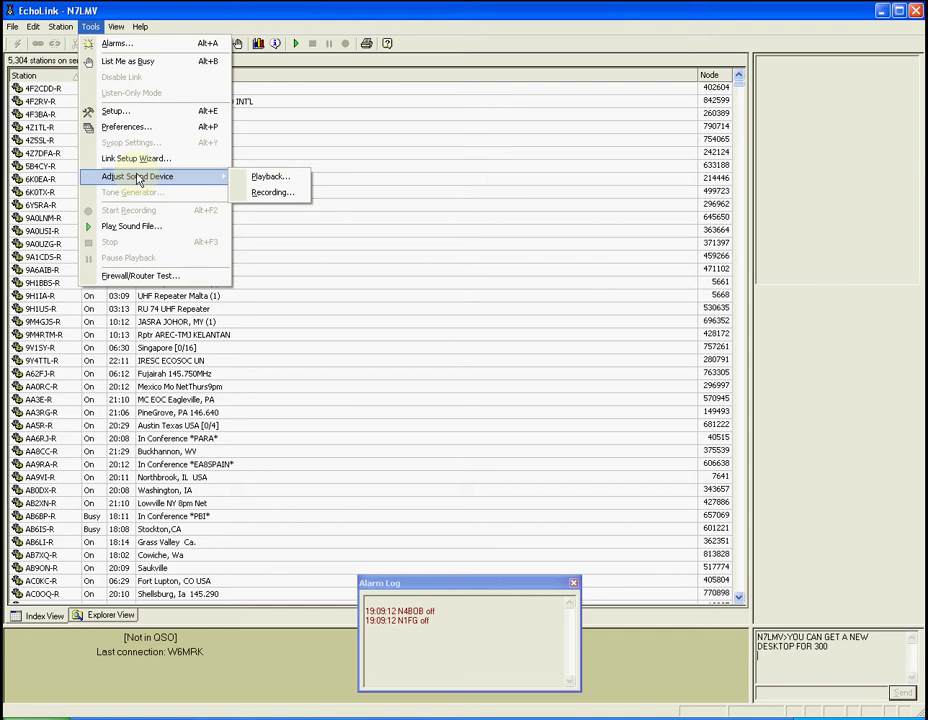
left_click(268, 182)
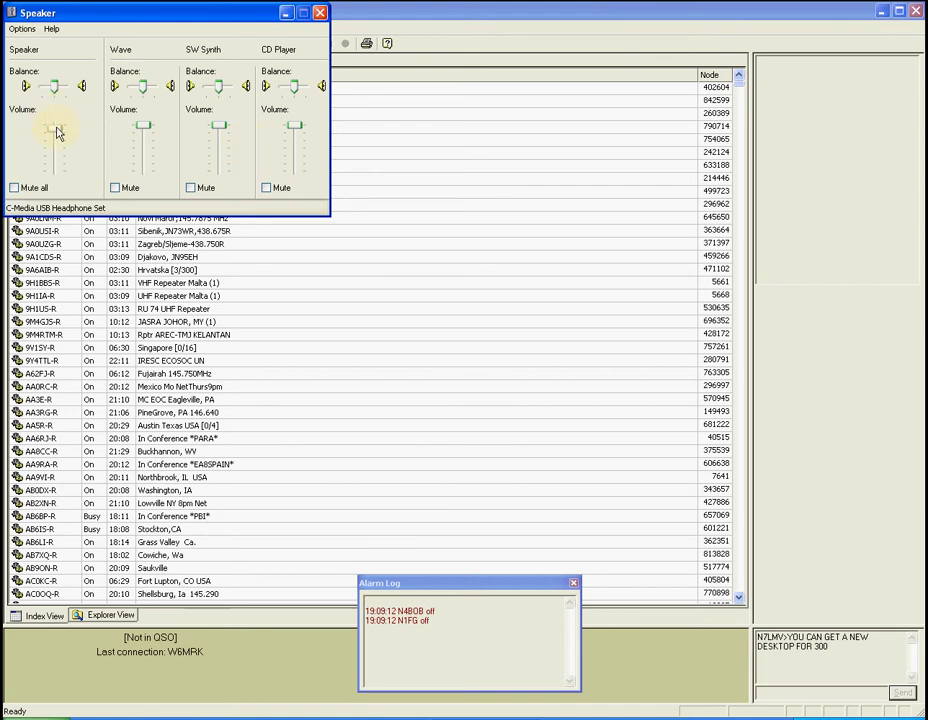
left_click_drag(58, 133, 58, 141)
left_click(320, 14)
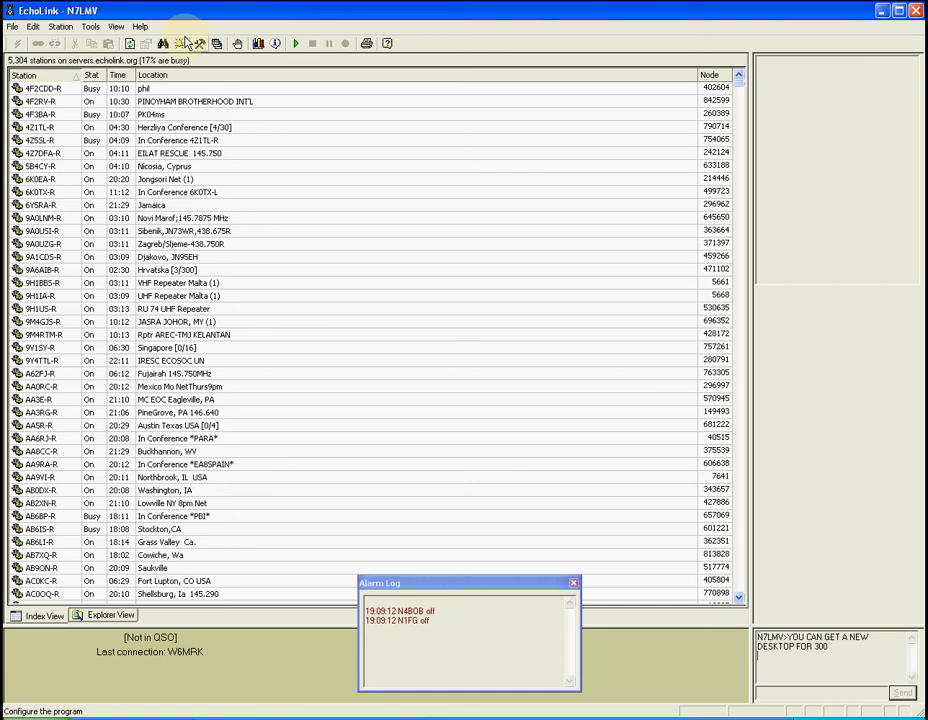
- Open the sound device's recording volume control and adjust the microphone volume slider to around mid-level
left_click(90, 28)
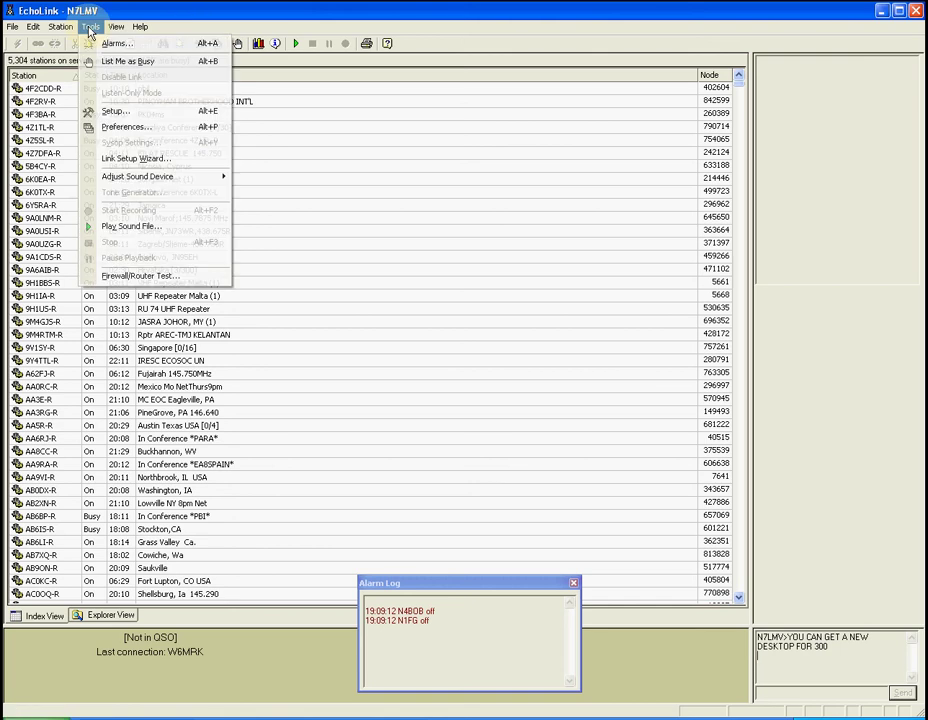
mouse_move(121, 180)
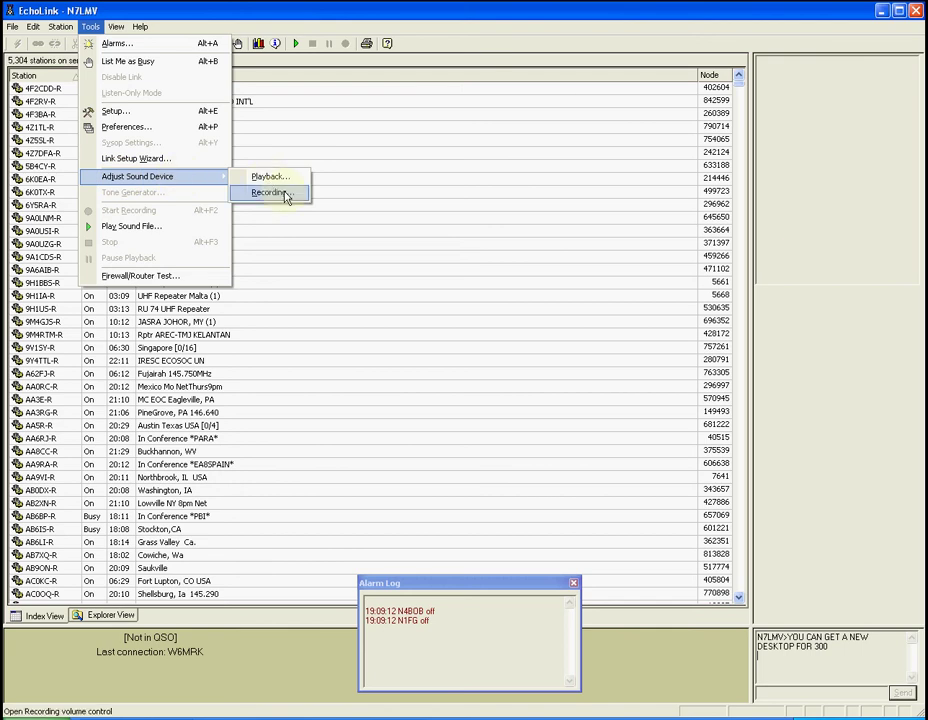
left_click(285, 196)
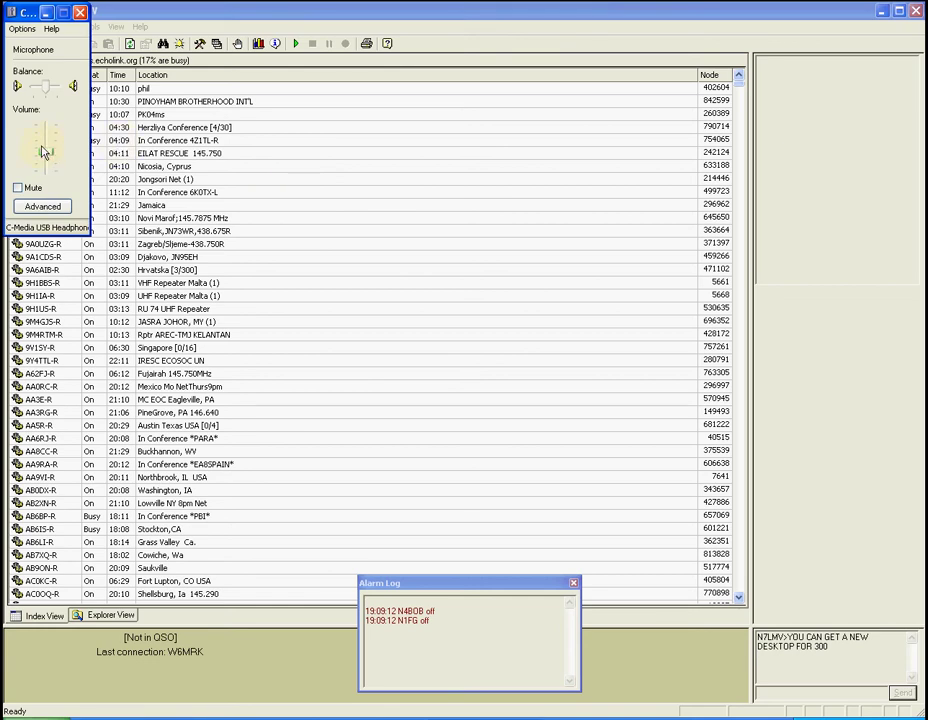
left_click_drag(43, 152, 45, 151)
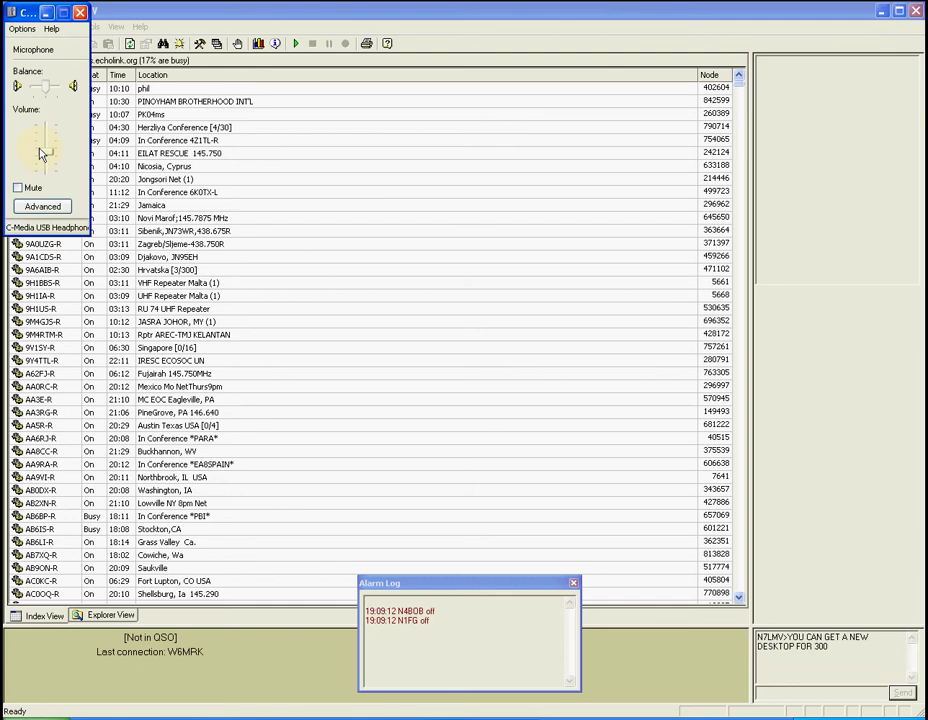
- Toggle the AGC option in the microphone's advanced controls and close the recording volume control
left_click(43, 207)
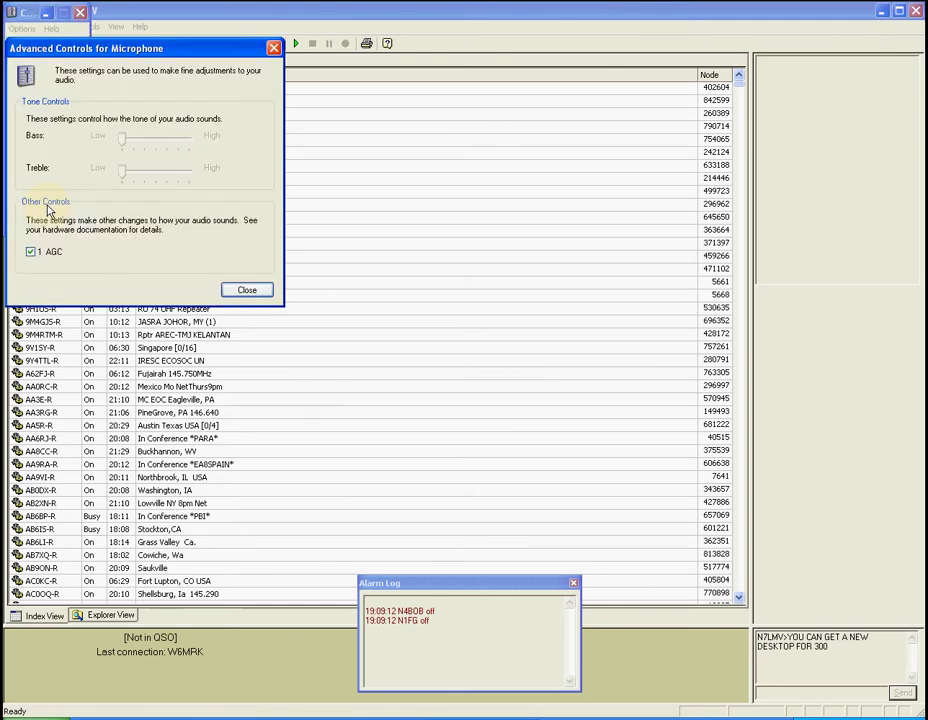
left_click(31, 254)
left_click(237, 291)
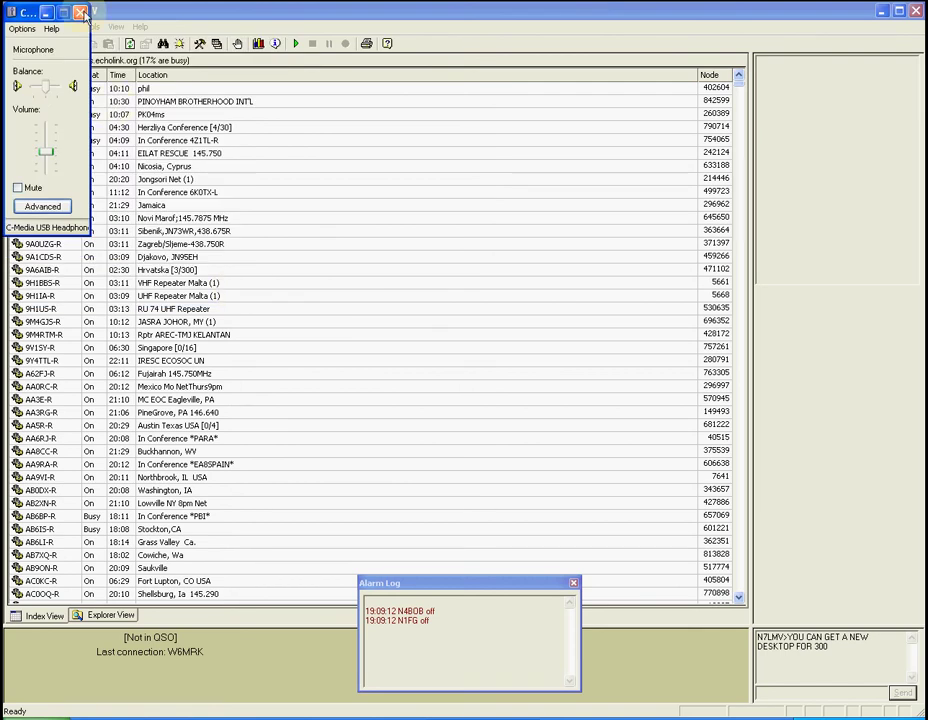
left_click(81, 12)
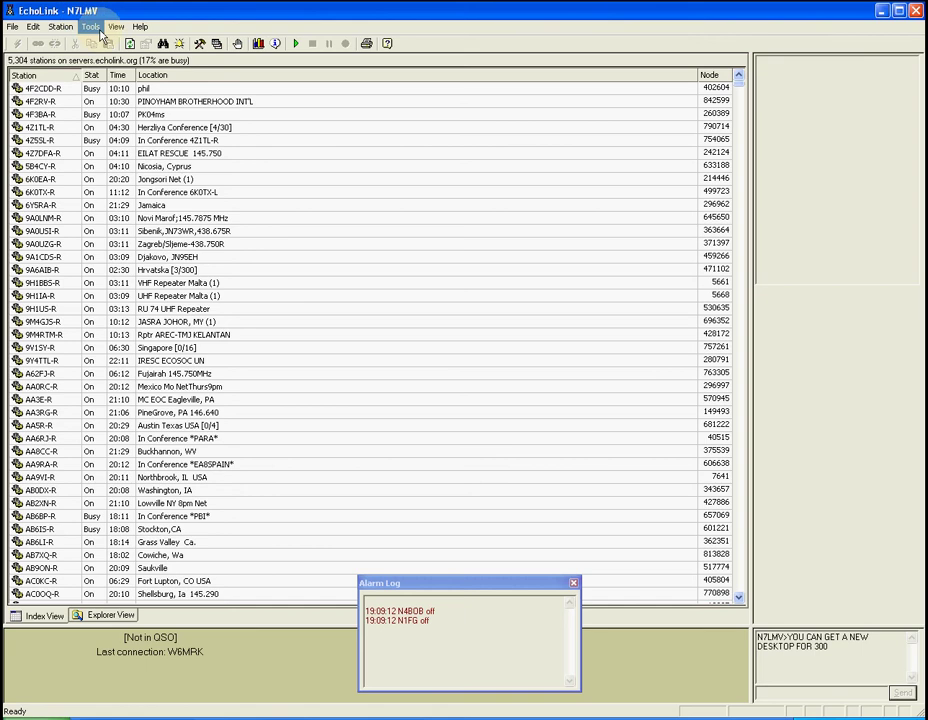
- Open the Play Sound File selection to look at the recorded QSO wav files, and cancel without choosing one
left_click(98, 32)
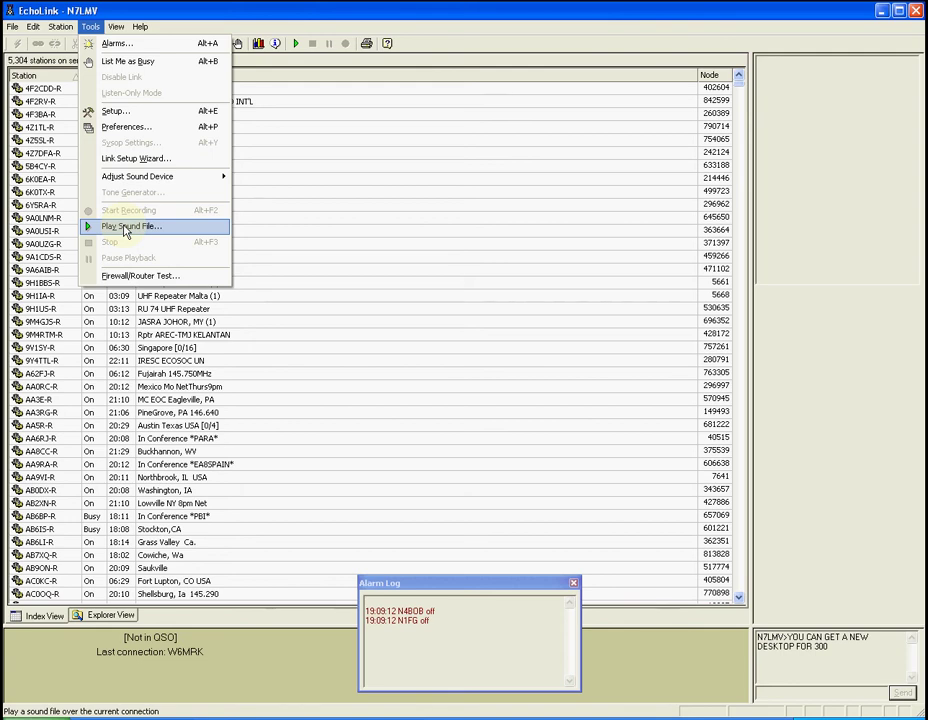
left_click(196, 228)
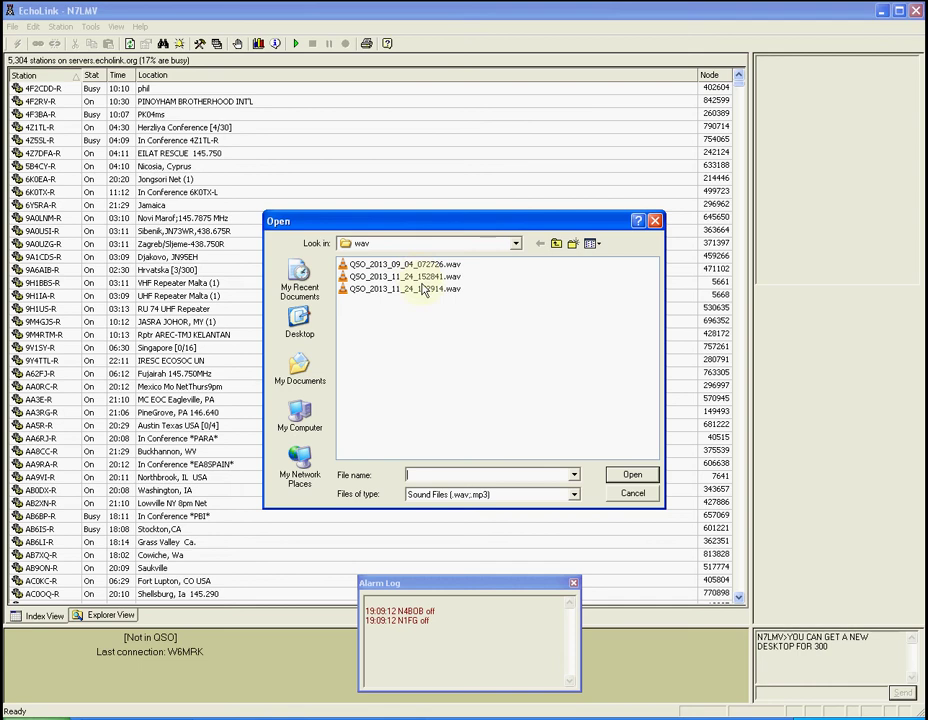
left_click(634, 495)
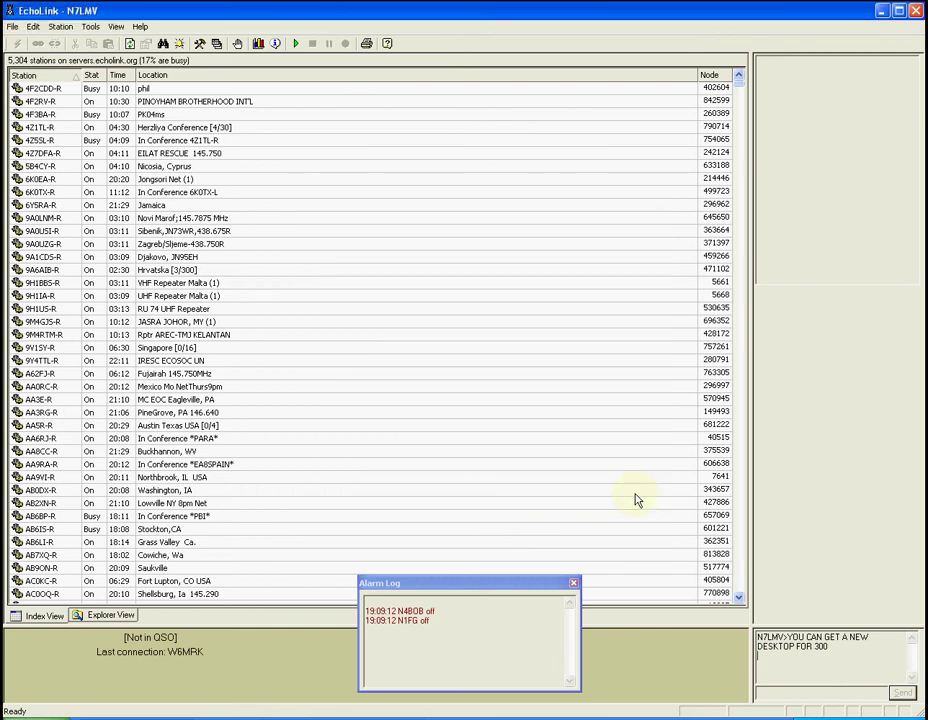
- Run the Firewall/Router Test, review its details, and close the tester
left_click(92, 27)
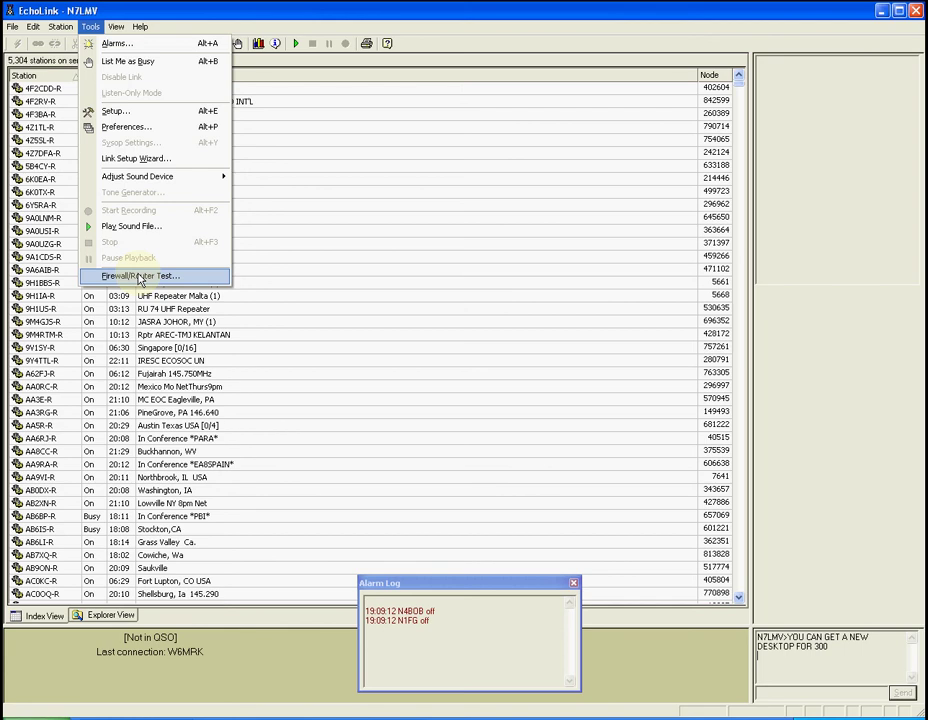
left_click(140, 279)
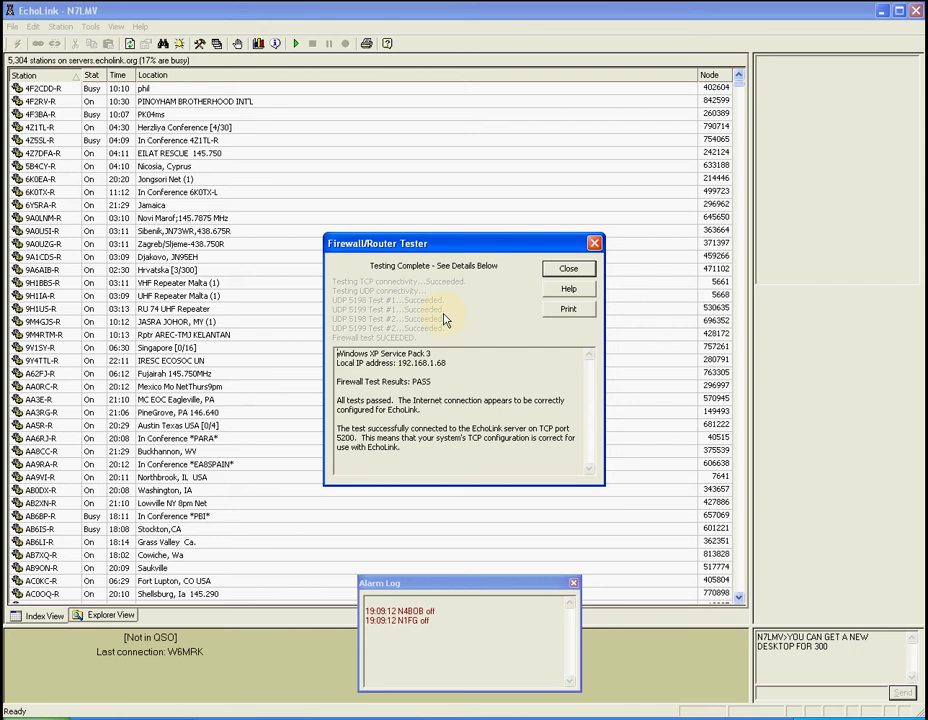
left_click(560, 268)
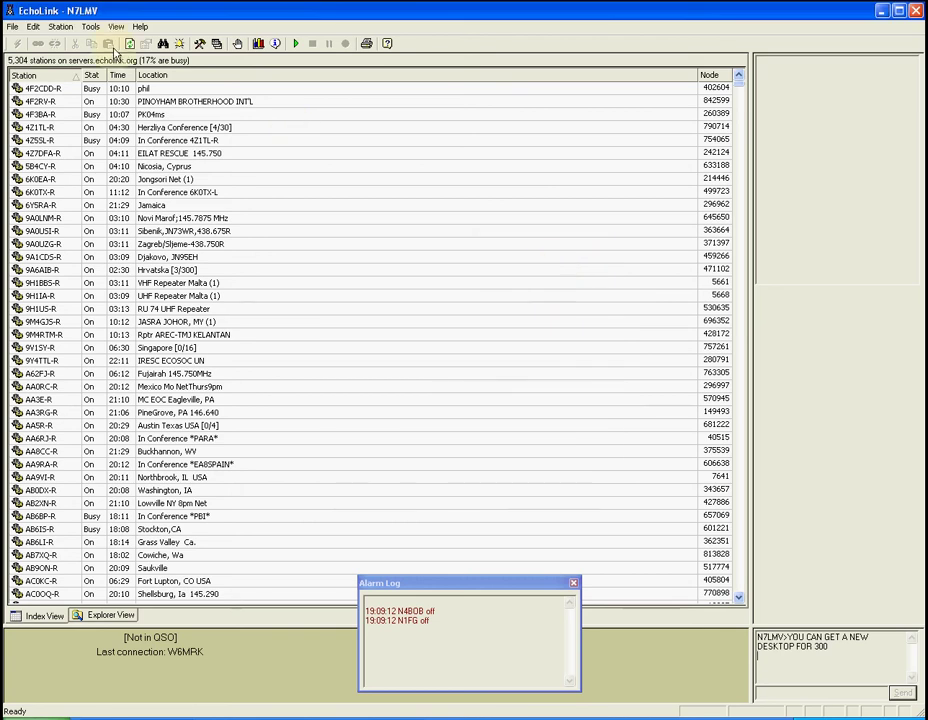
- Display the Connection Statistics window to examine the sent and received packet figures, and close it
left_click(117, 28)
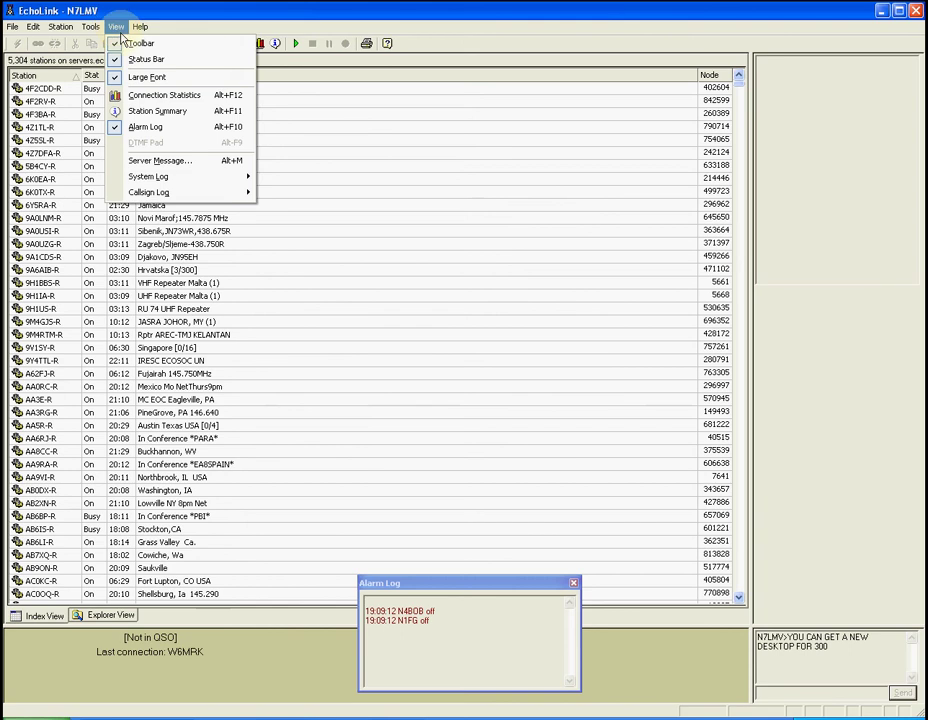
key("Right")
mouse_move(111, 28)
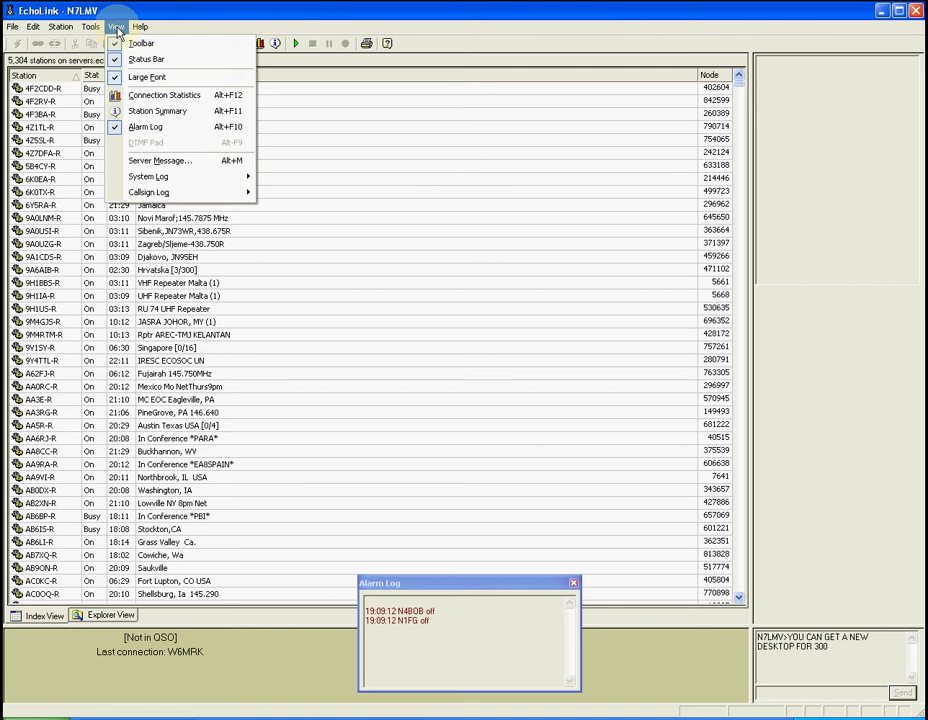
left_click(135, 97)
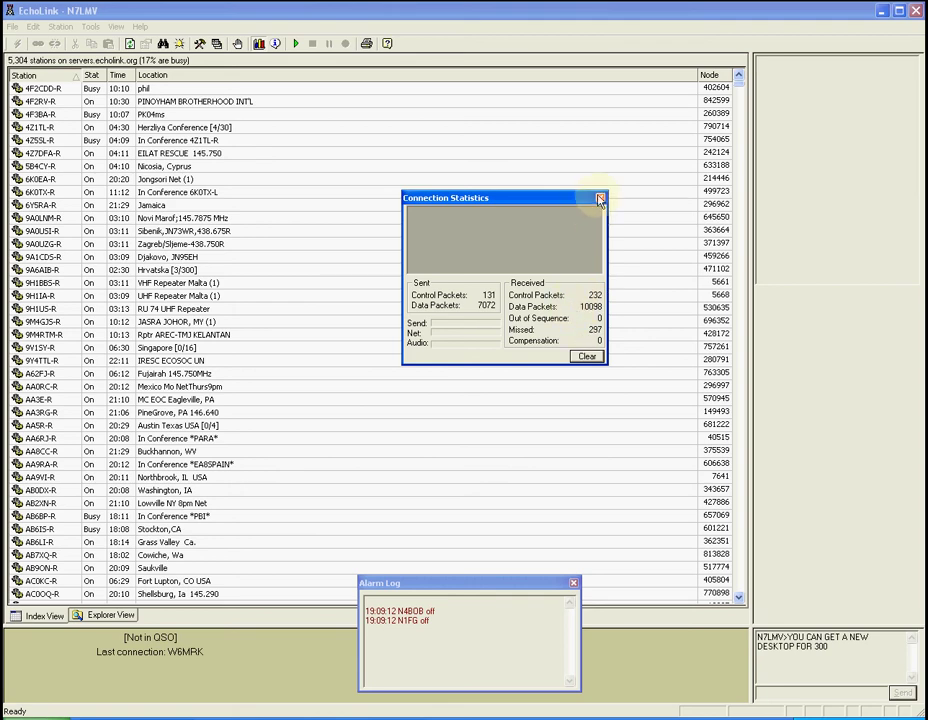
left_click(600, 199)
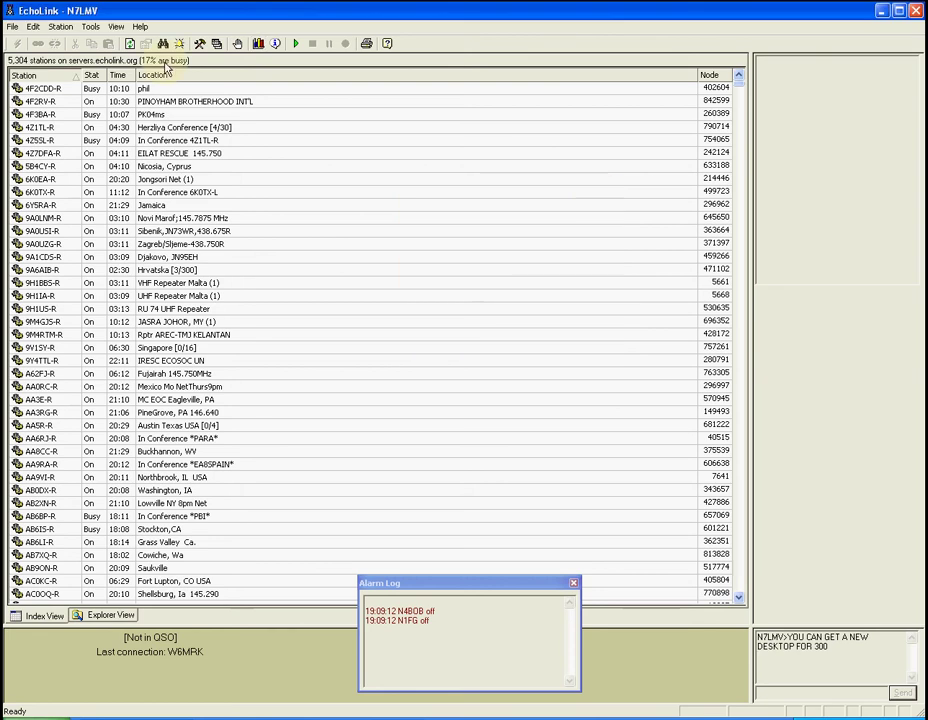
- Display the Station Summary to review online stations by type and country, and close it
left_click(116, 27)
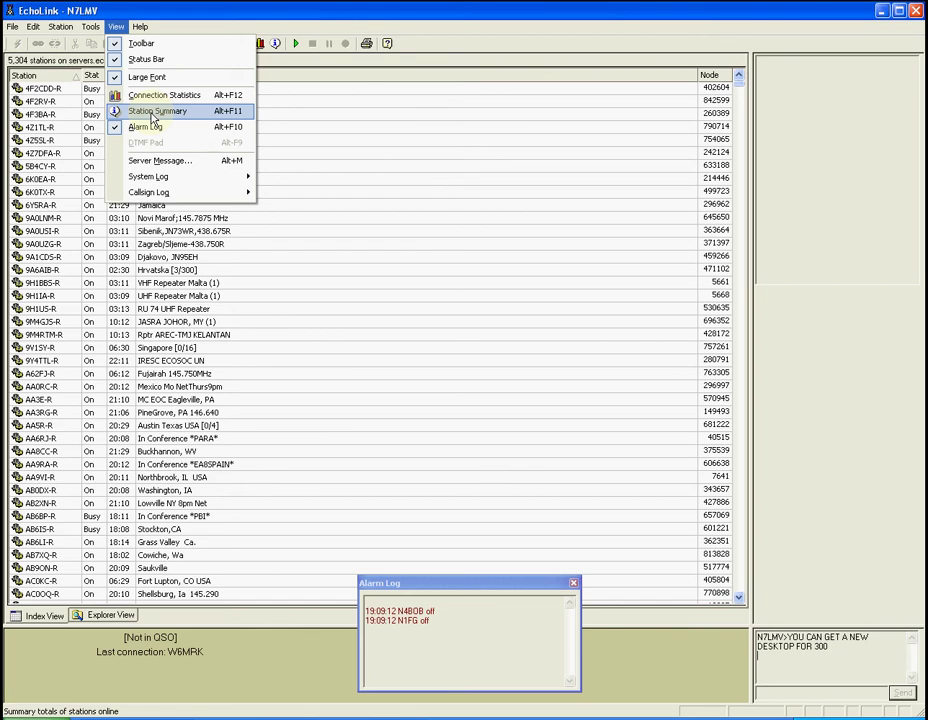
left_click(153, 118)
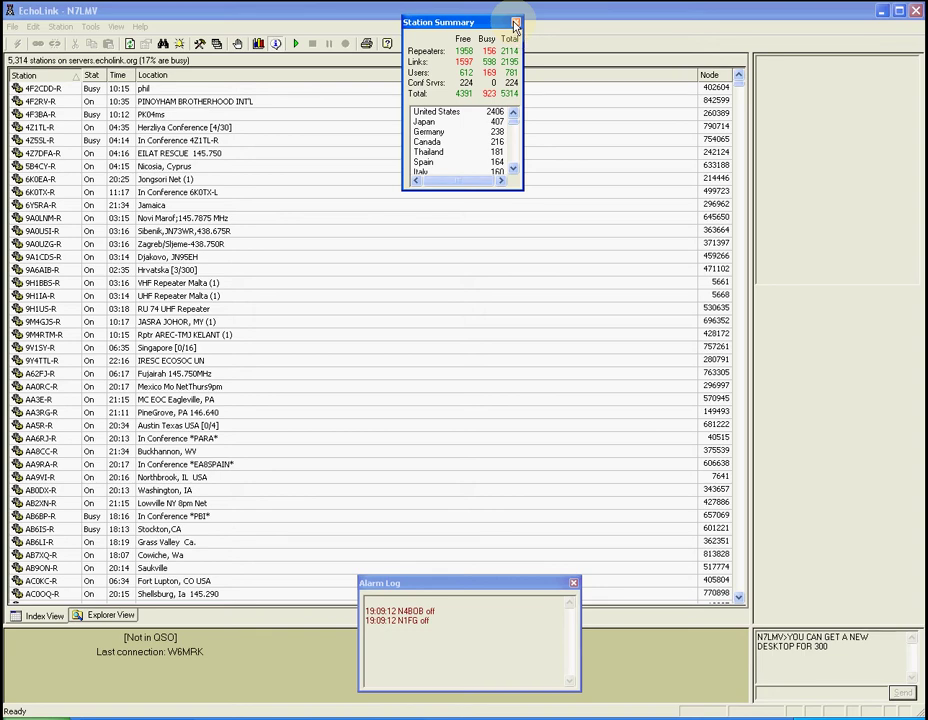
left_click(515, 24)
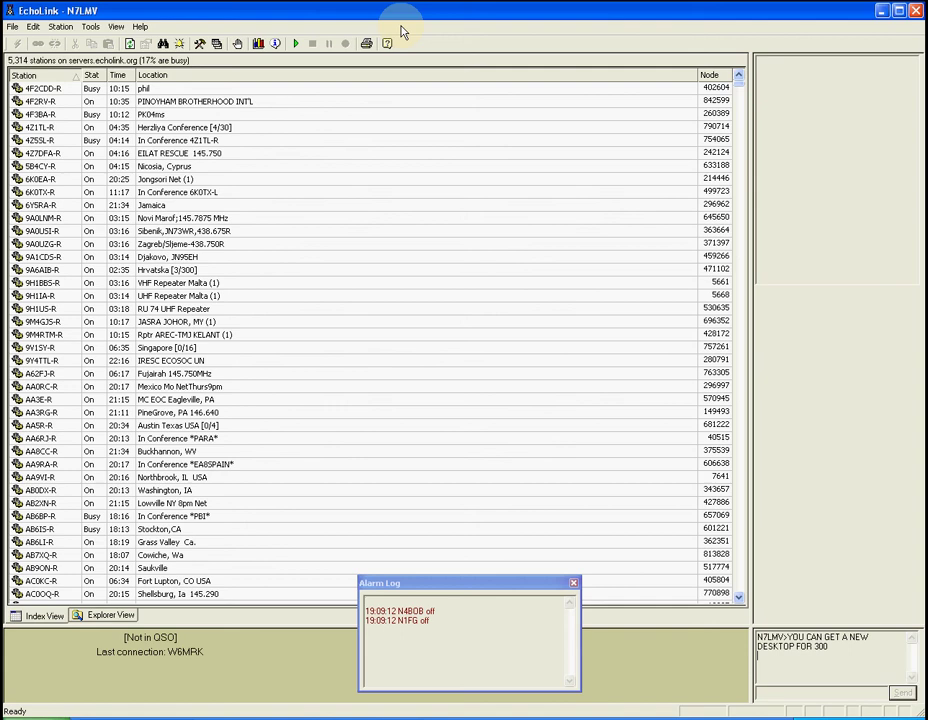
- Hide the Alarm Log window and show it again
left_click(117, 27)
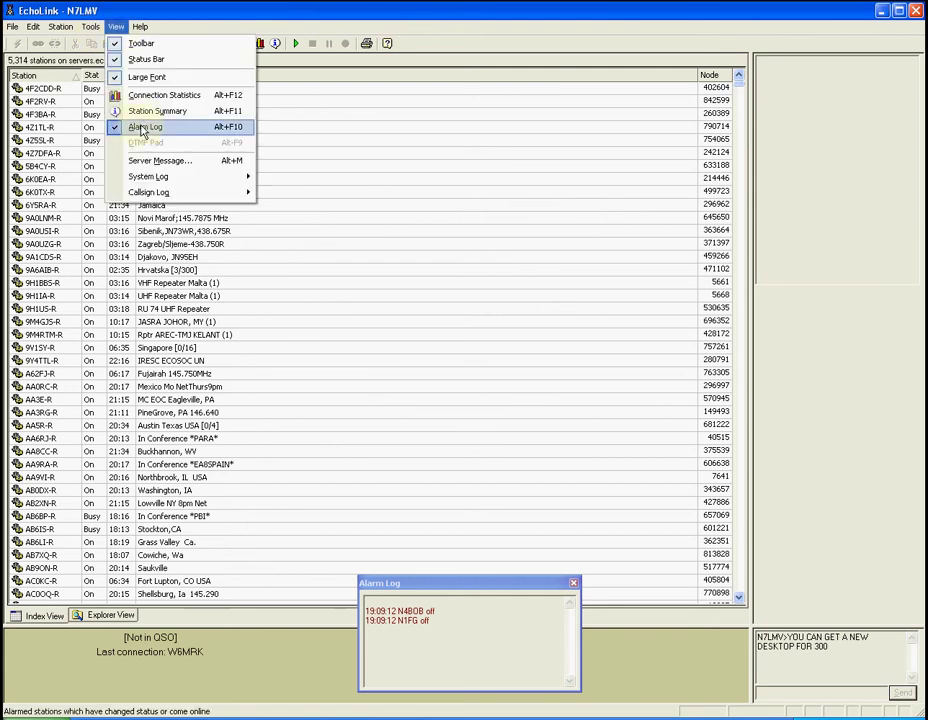
left_click(118, 128)
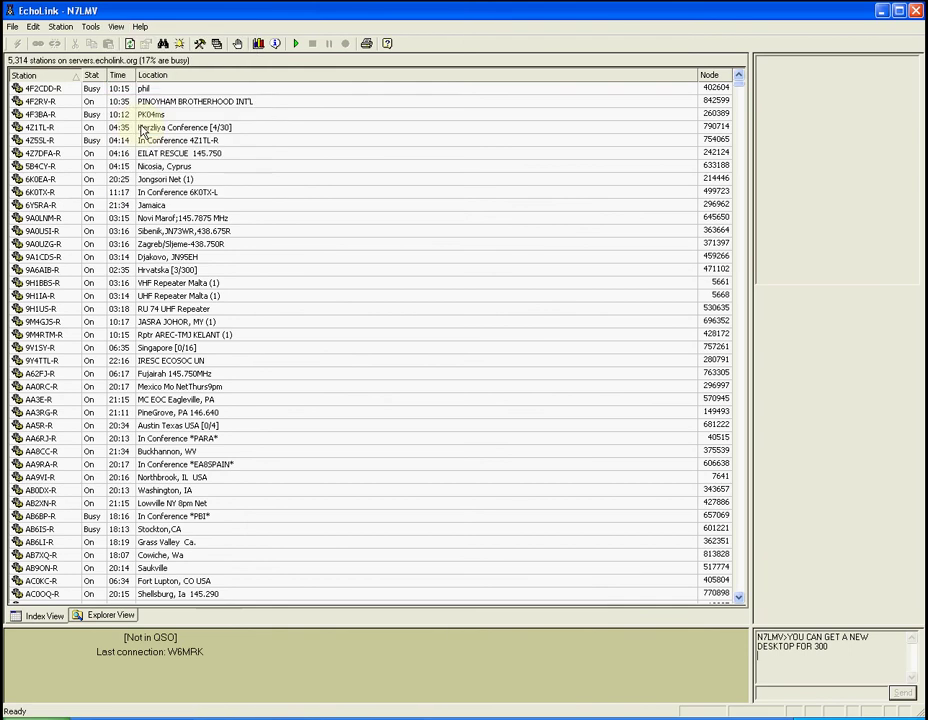
left_click(116, 28)
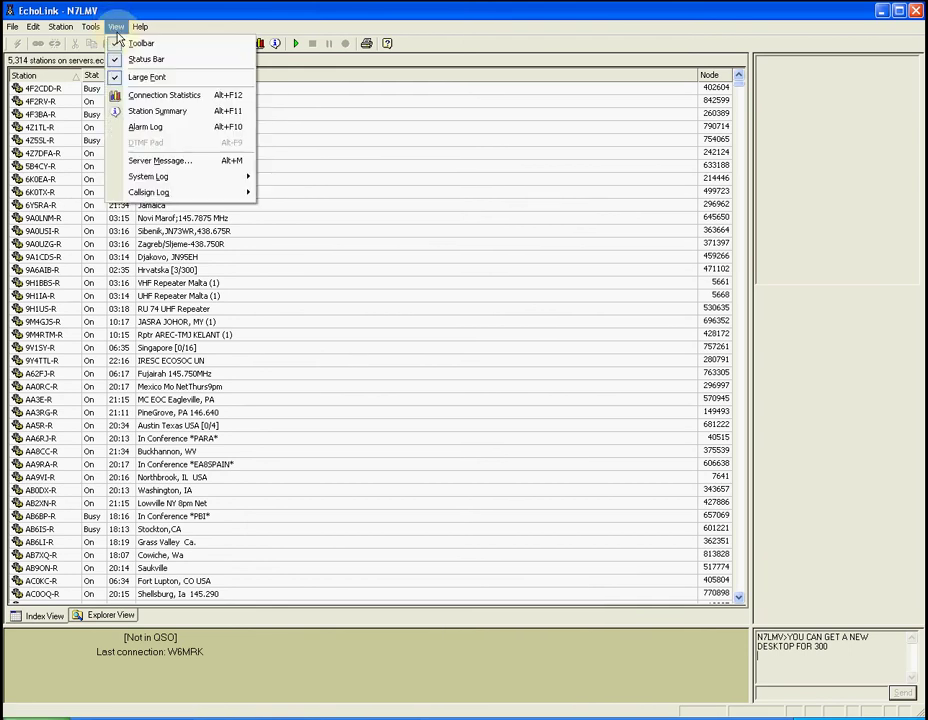
left_click(130, 127)
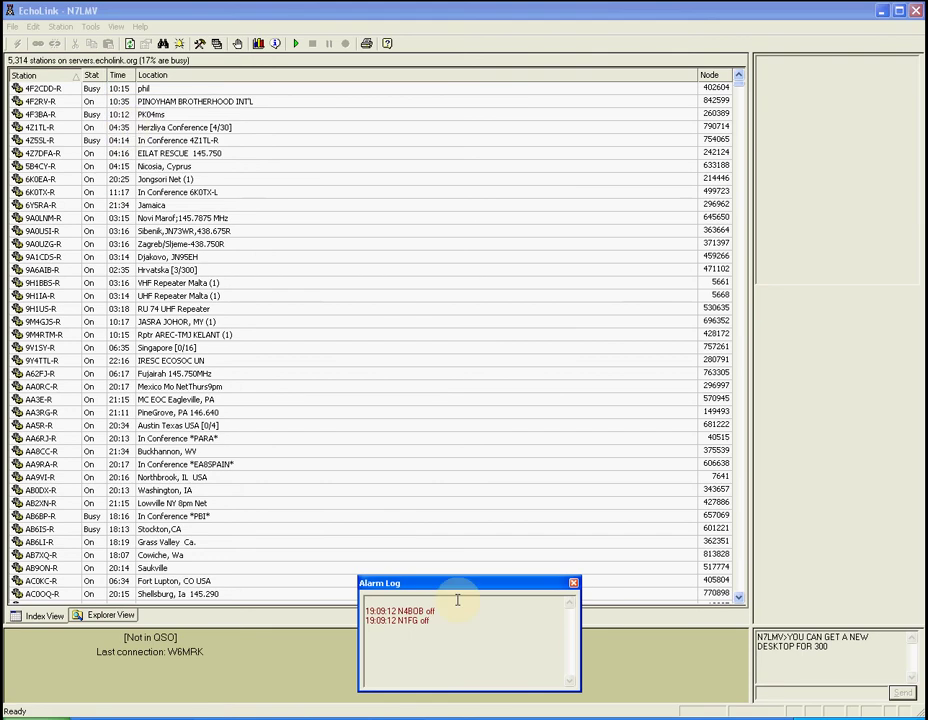
- View the server message returned by the EchoLink server and dismiss it
left_click(116, 28)
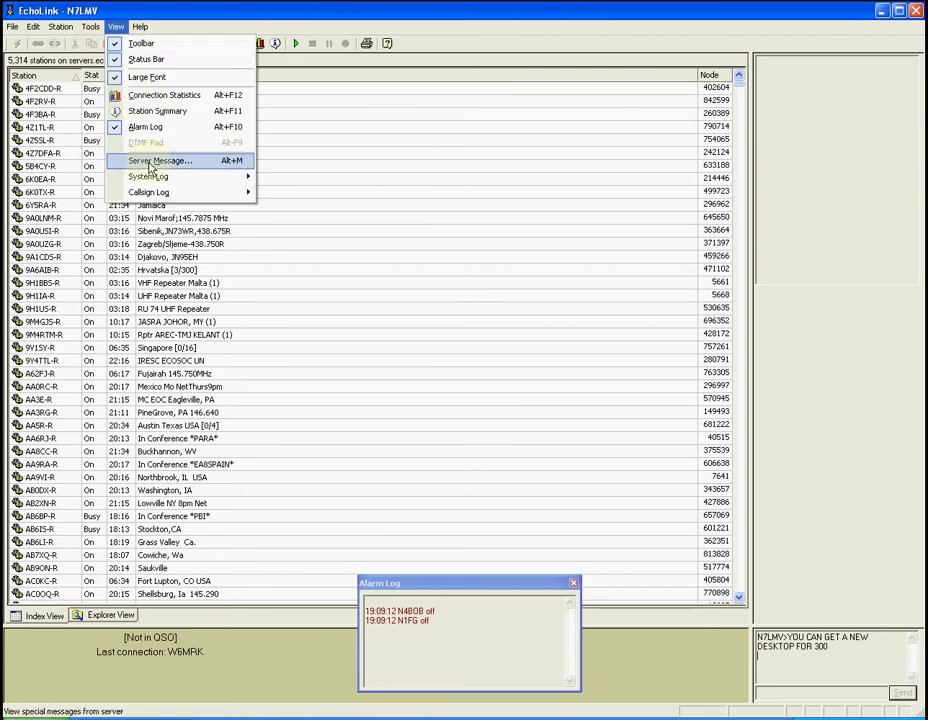
left_click(152, 164)
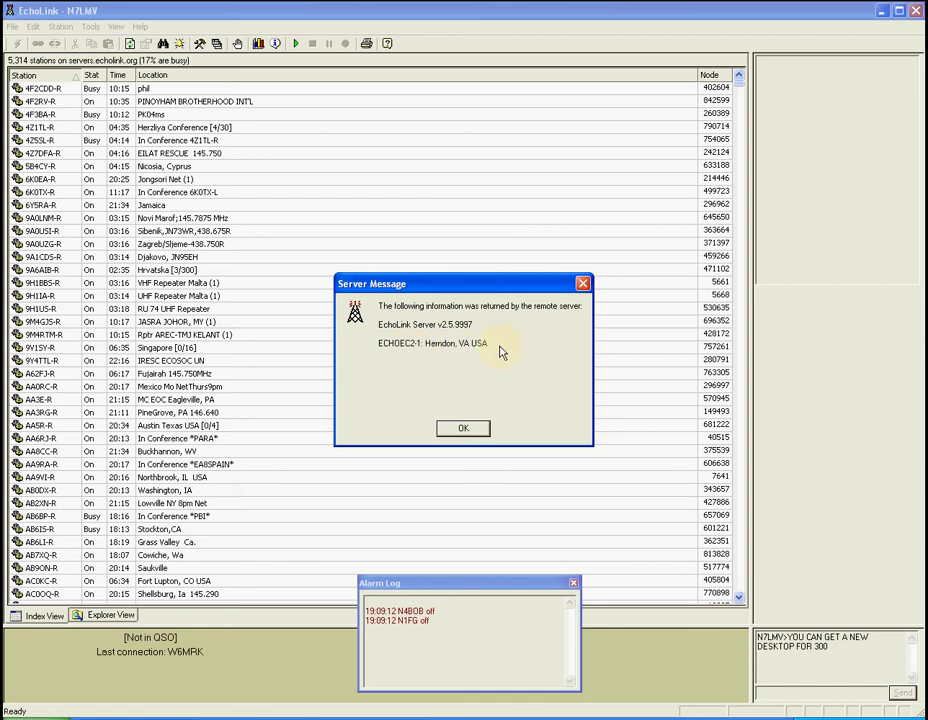
left_click(475, 428)
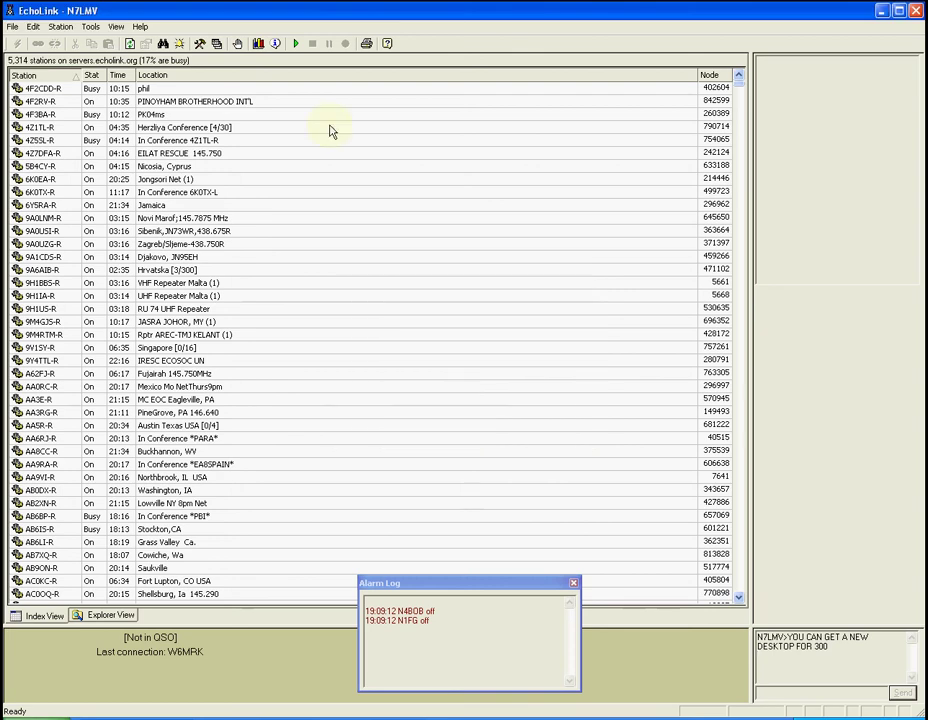
- Open the System Log for viewing and examine its most recent connection entries
left_click(116, 27)
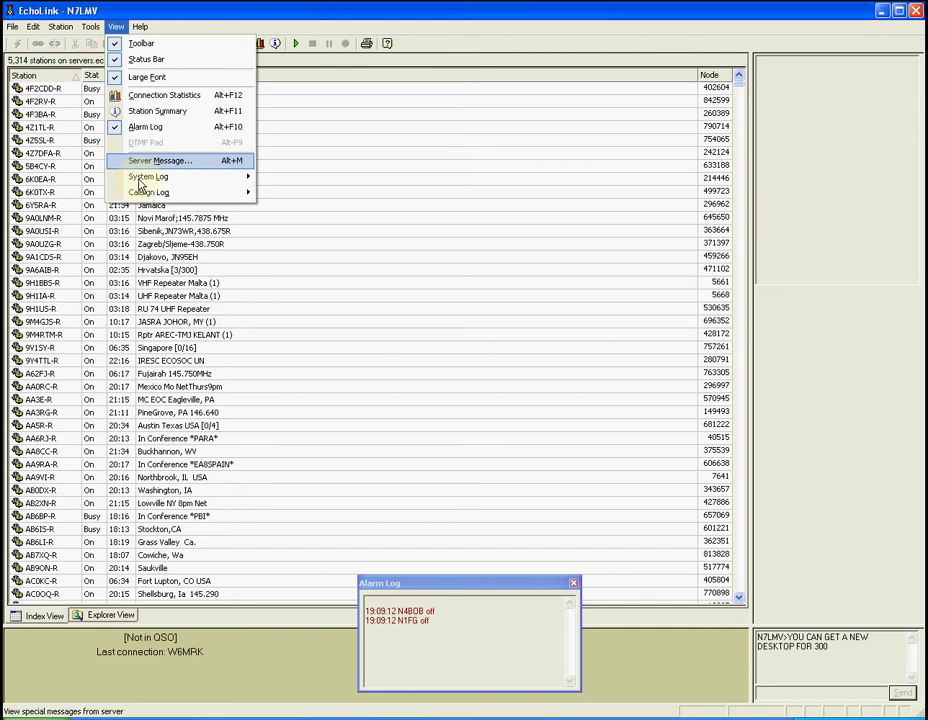
mouse_move(143, 185)
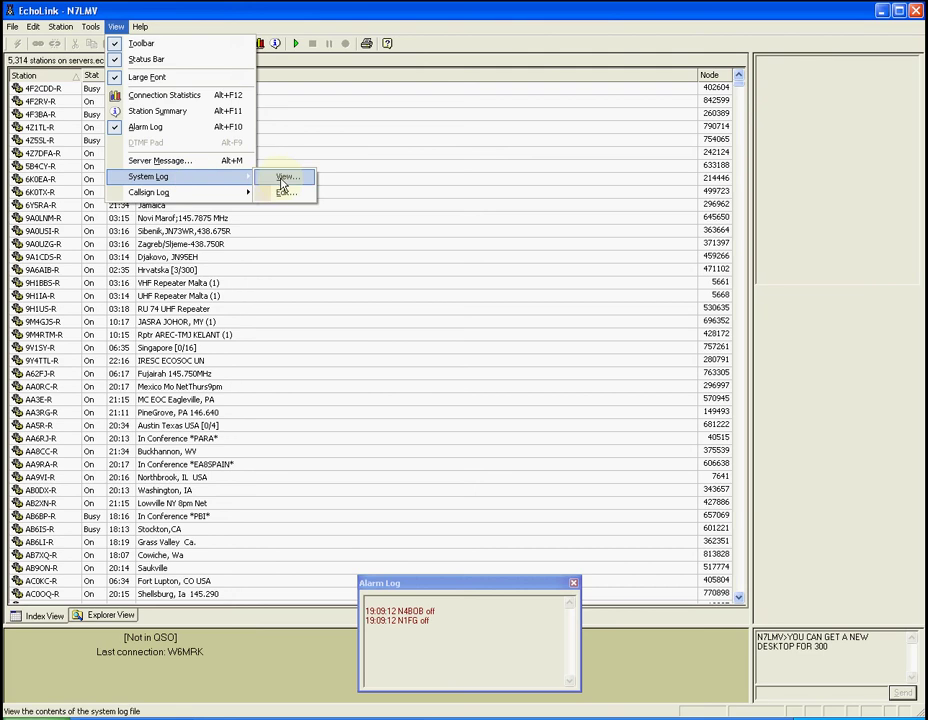
left_click(284, 177)
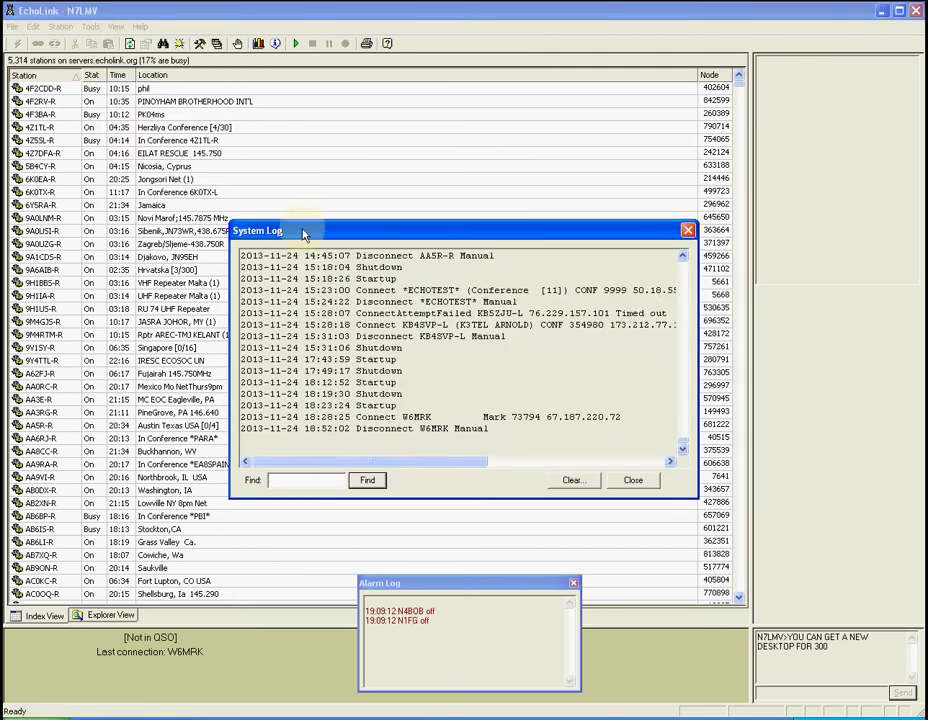
left_click(320, 255)
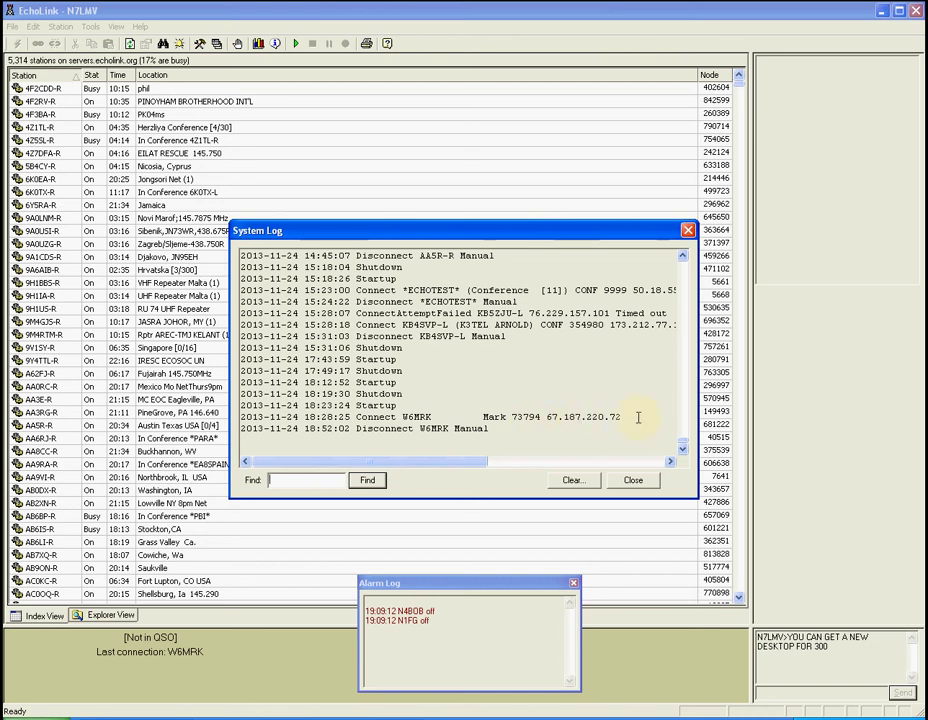
- Close the System Log, open the Callsign Log to review its connection entries, and close it
left_click(632, 482)
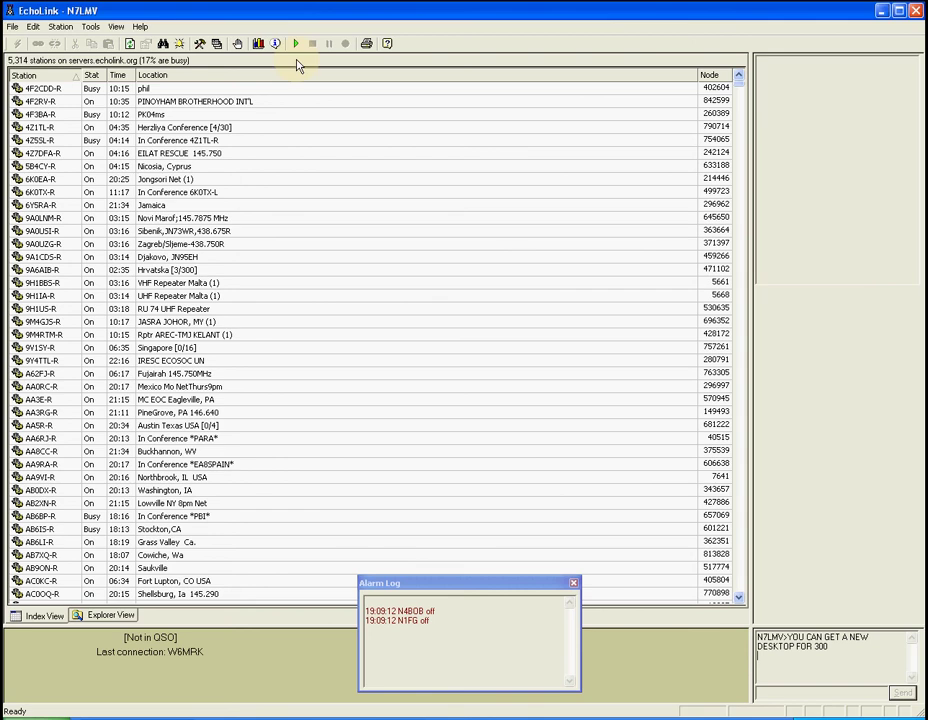
left_click(114, 28)
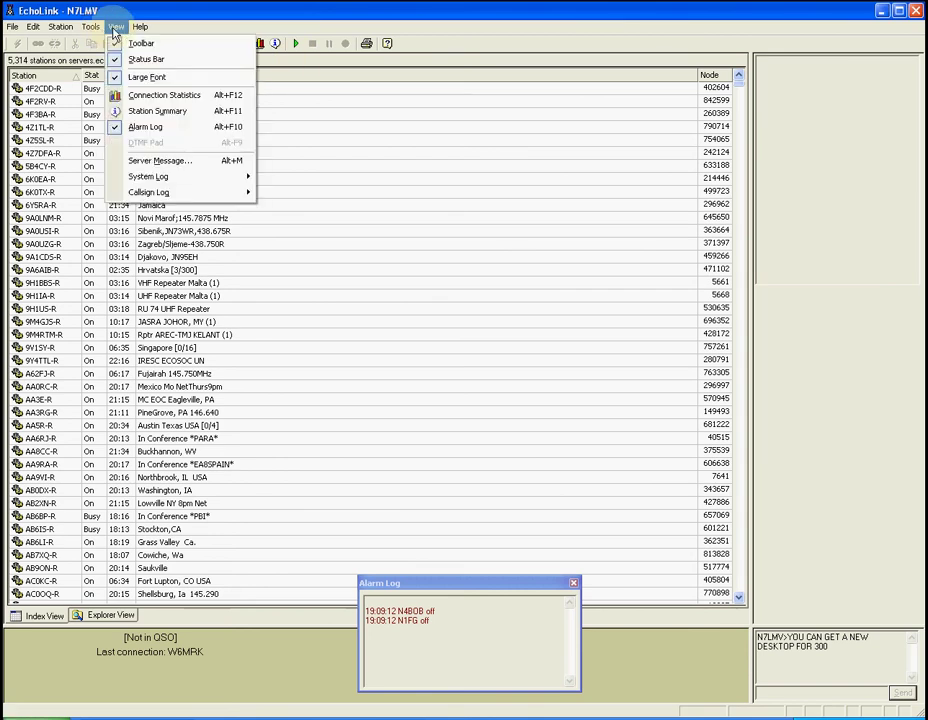
mouse_move(240, 195)
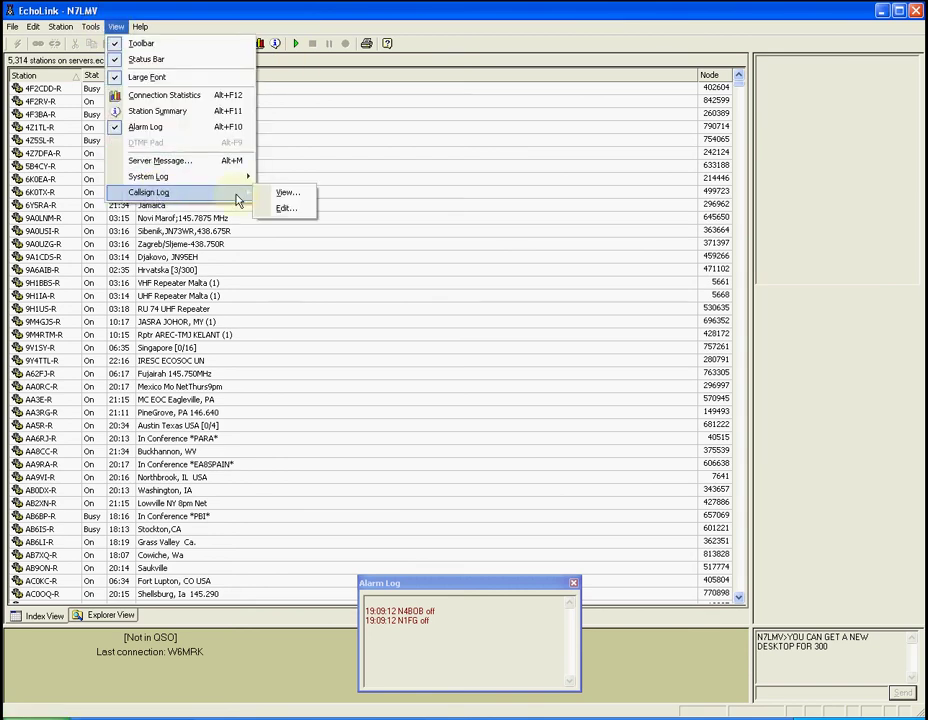
left_click(278, 194)
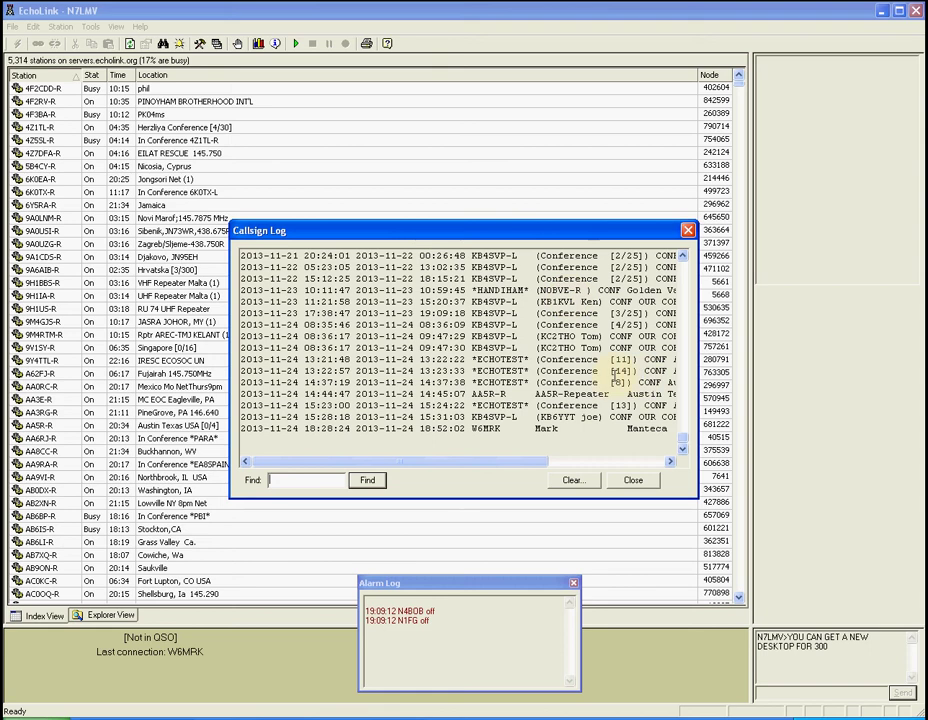
left_click(636, 483)
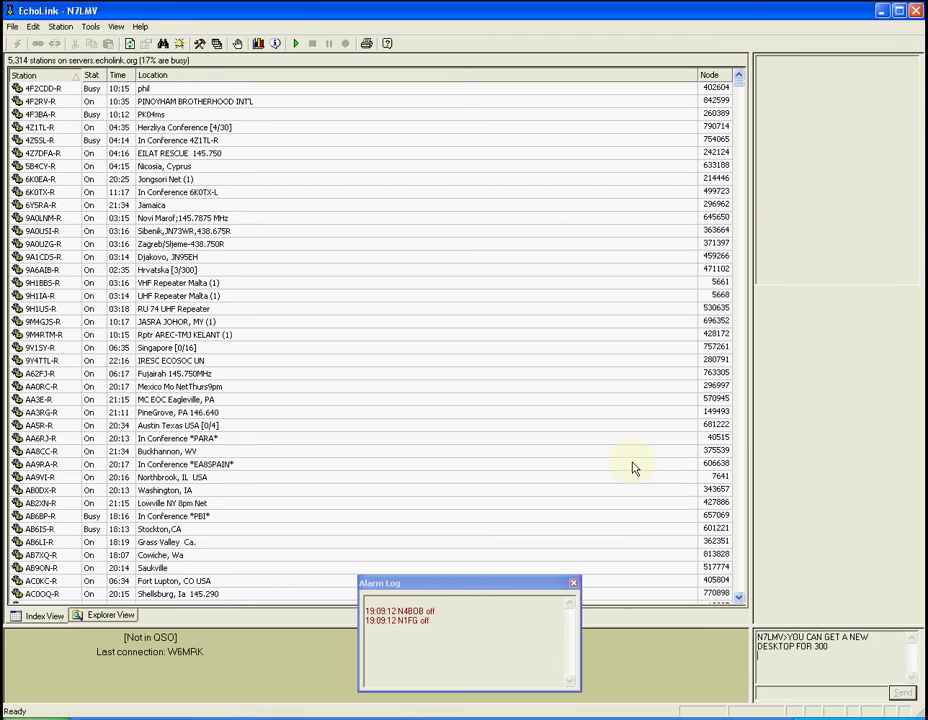
- View the About EchoLink version and copyright information and close it
left_click(141, 27)
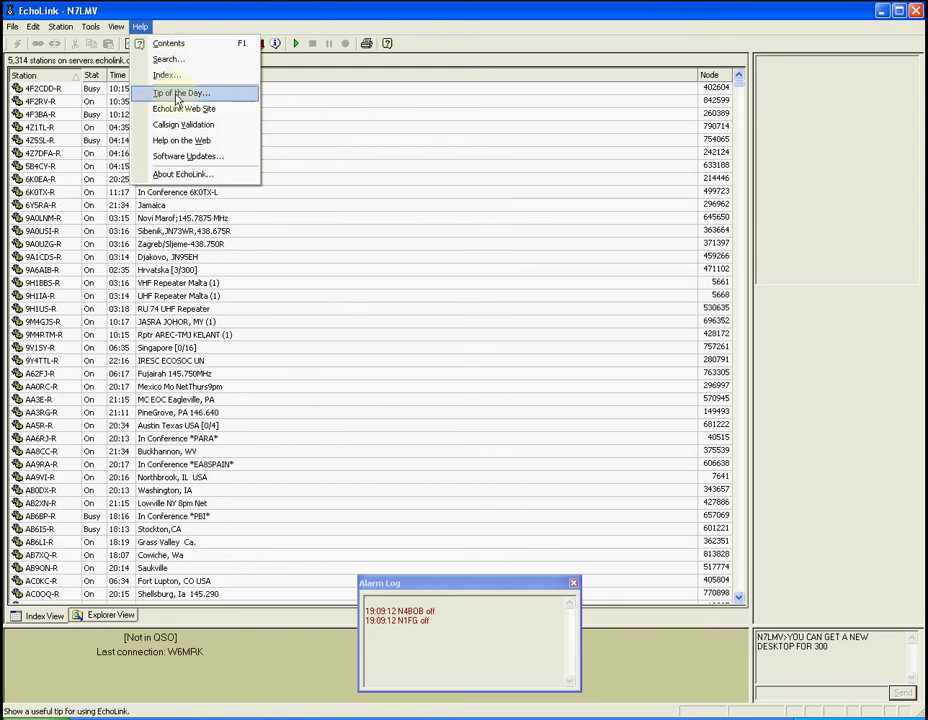
left_click(184, 175)
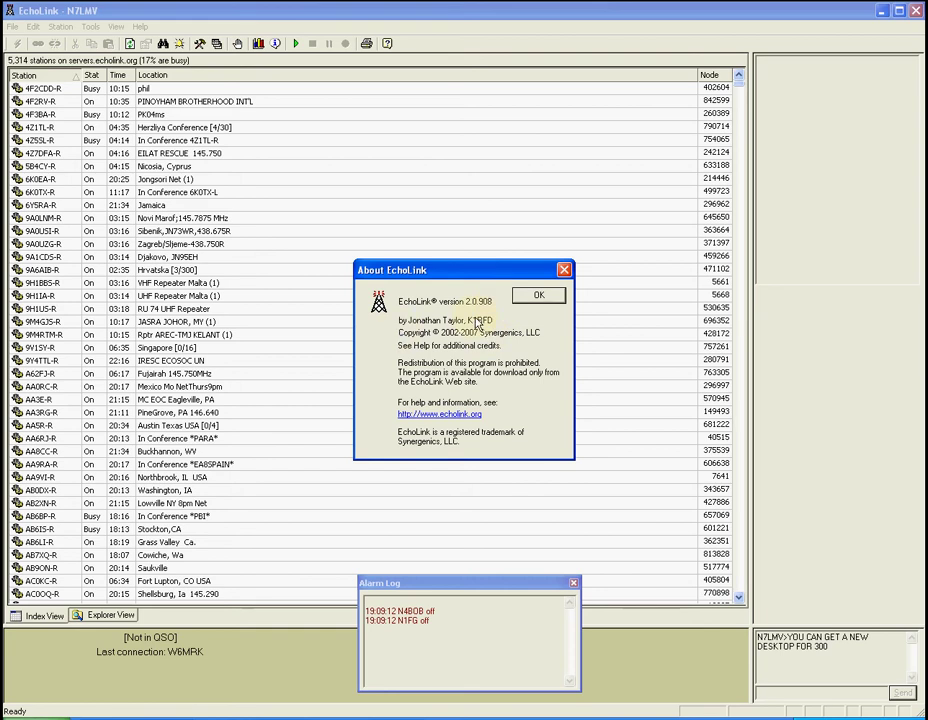
left_click(563, 271)
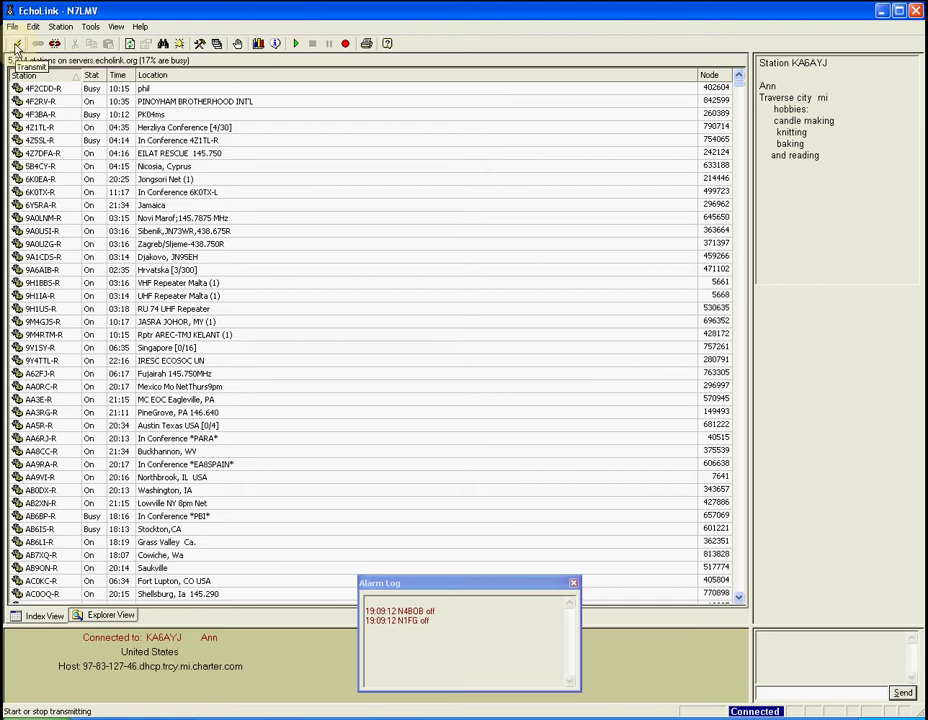
left_click(17, 47)
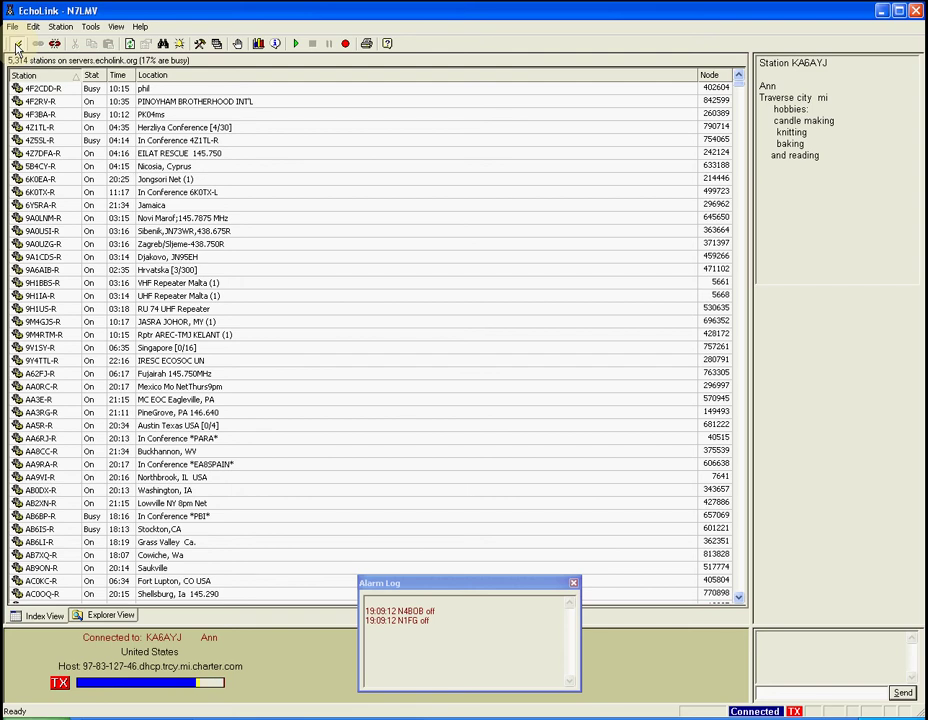
left_click(17, 46)
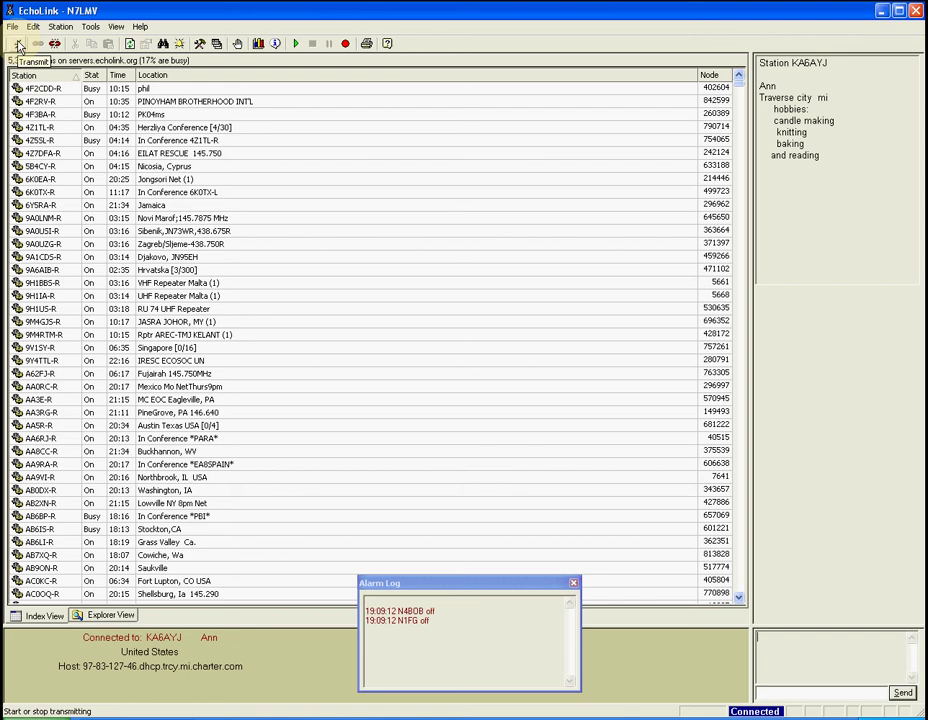
left_click(18, 45)
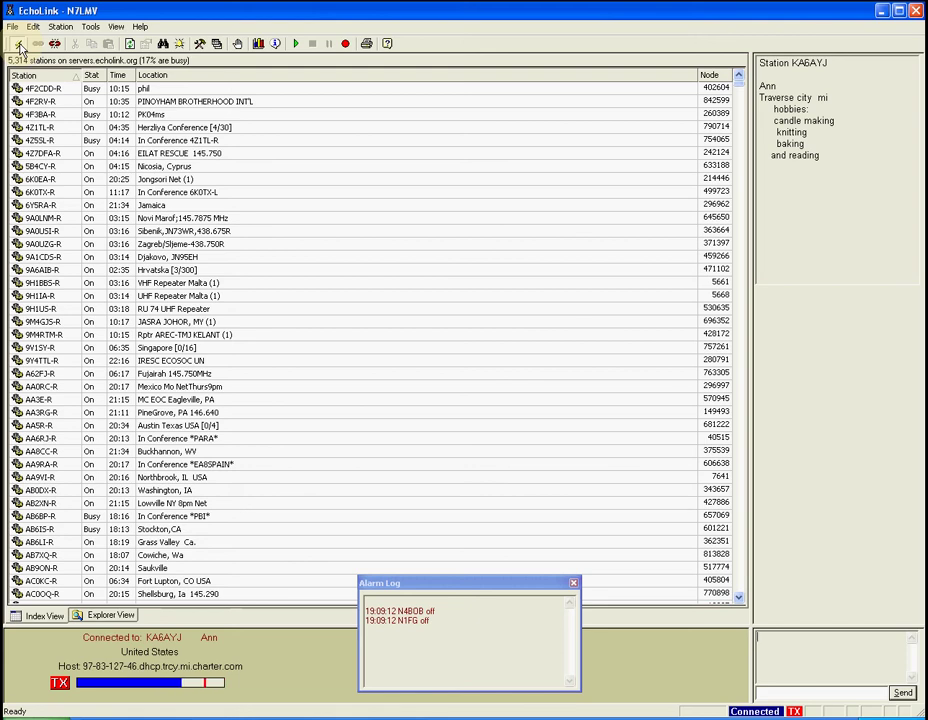
left_click(19, 45)
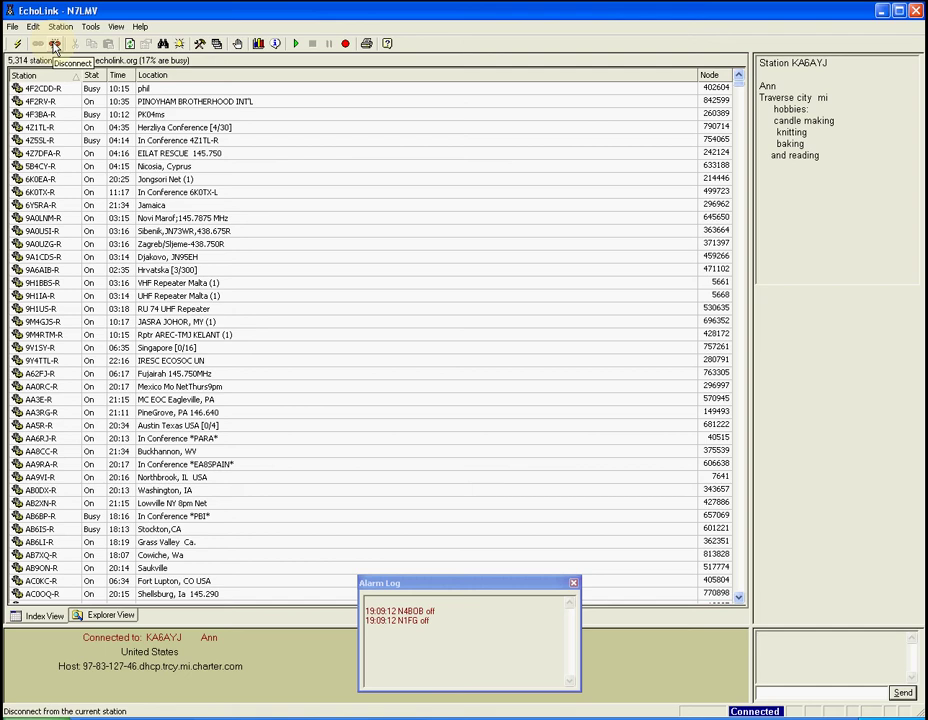
left_click(55, 45)
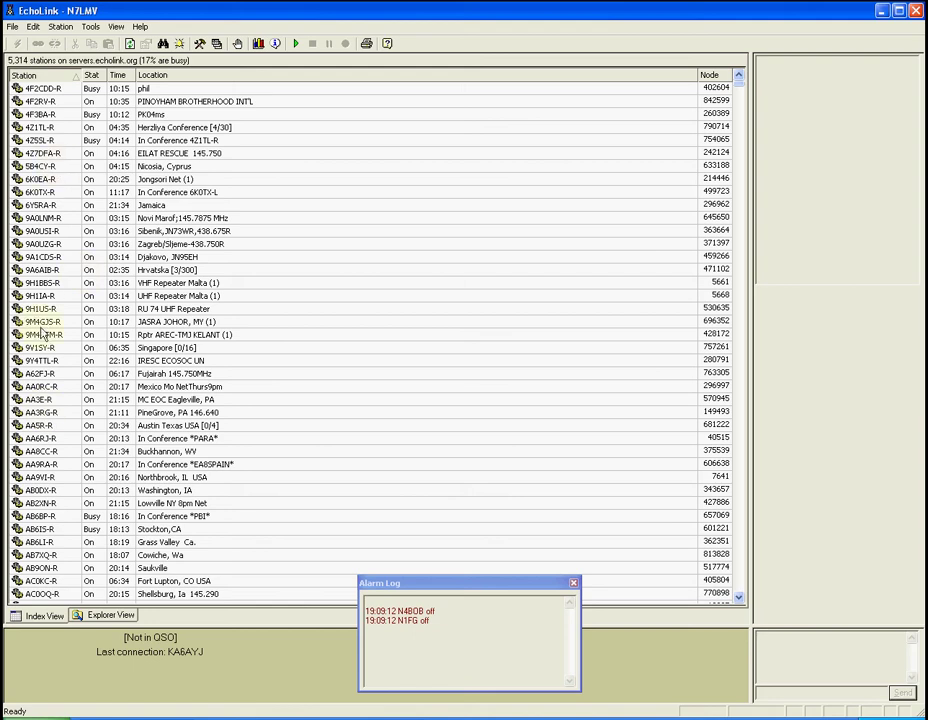
- Select station 4F2RV-R in the station list and copy it to the clipboard
left_click(53, 103)
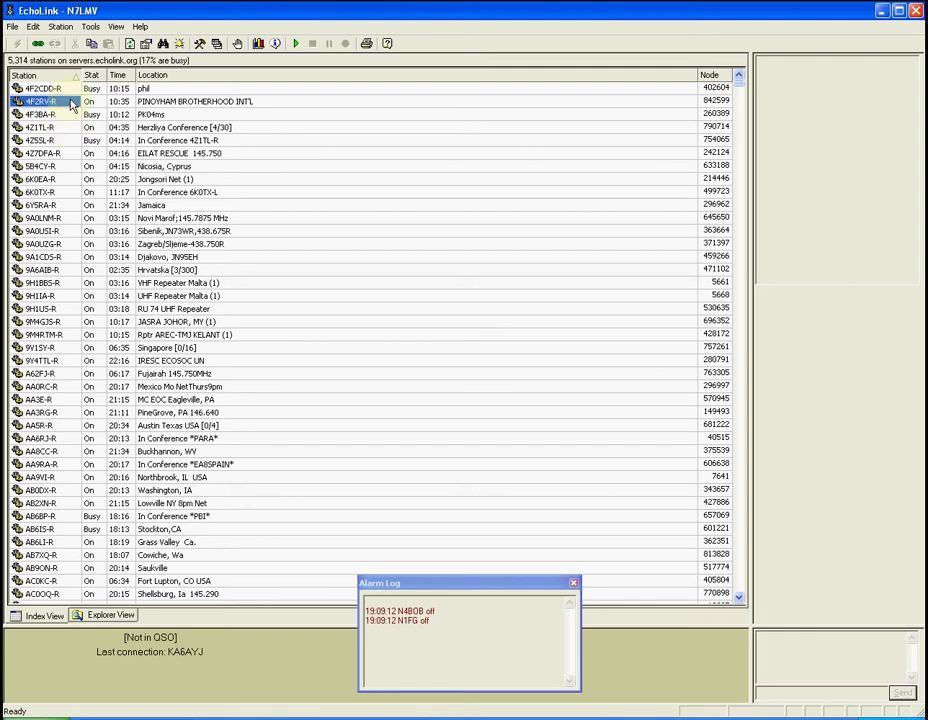
left_click(37, 43)
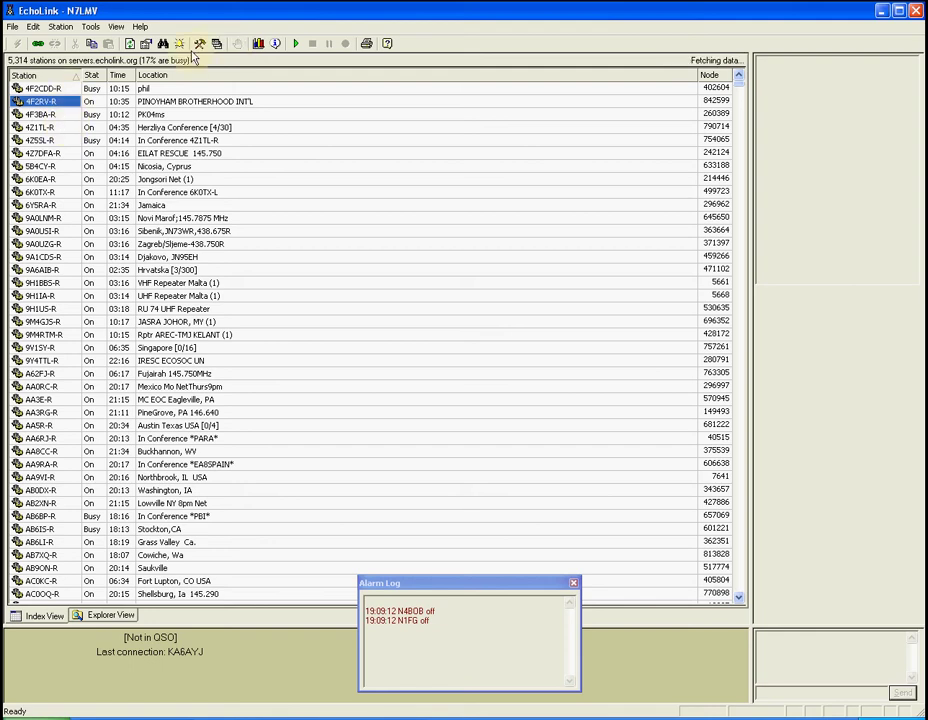
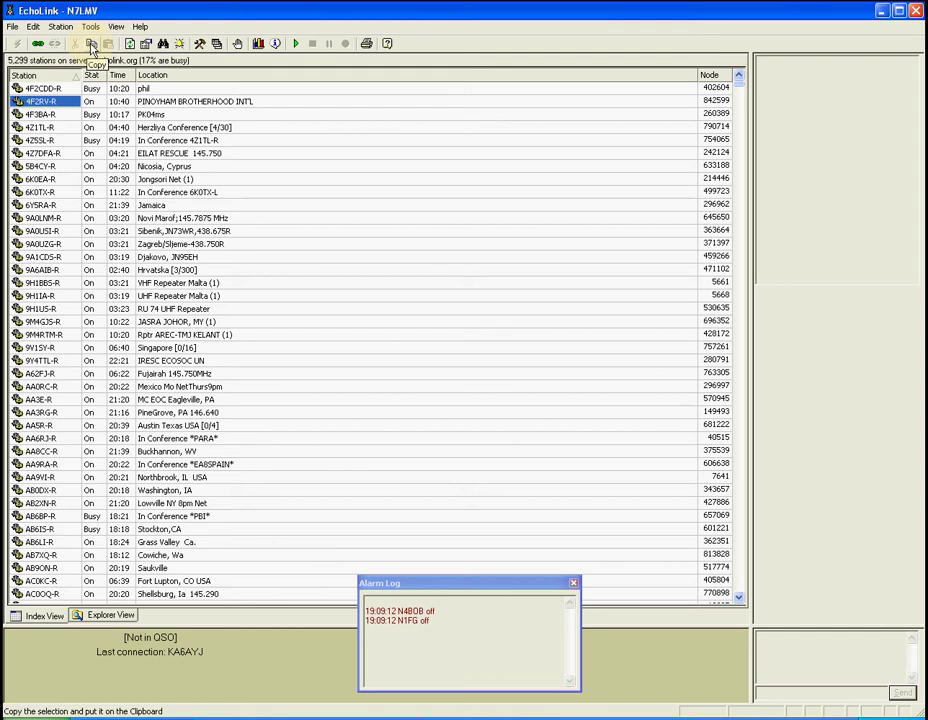
left_click(91, 46)
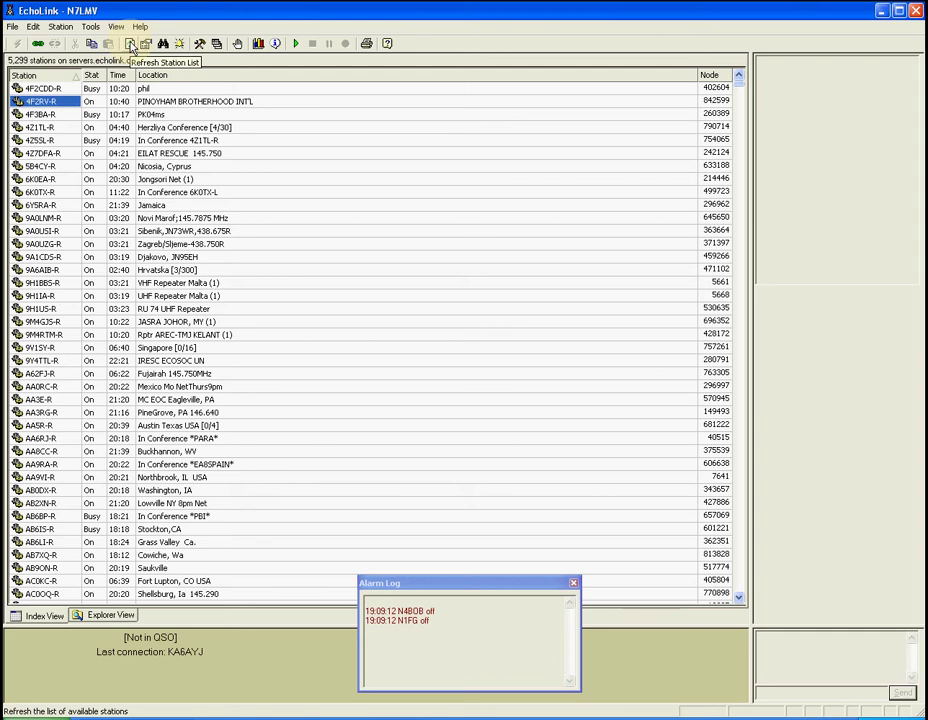
- Refresh the station list, and view the station information for 4F2RV-R and dismiss it
left_click(130, 45)
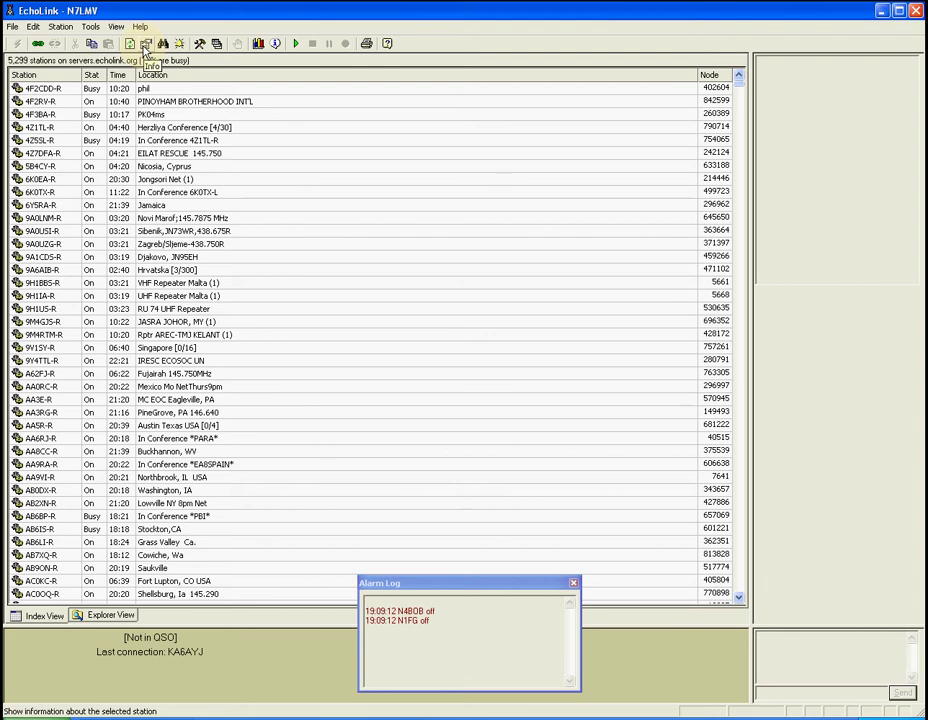
left_click(146, 46)
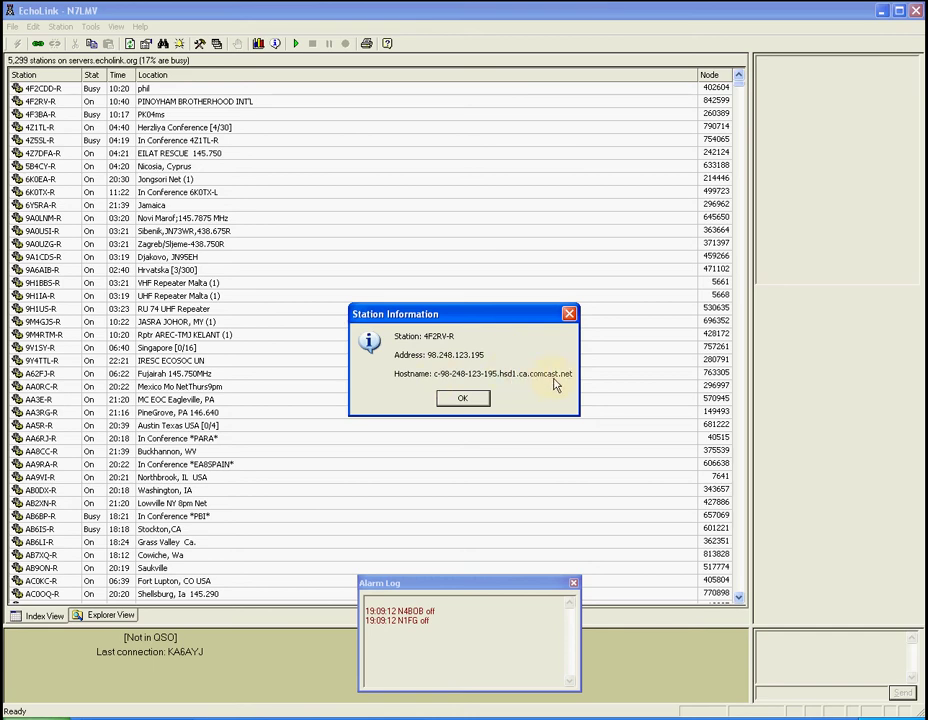
left_click(462, 399)
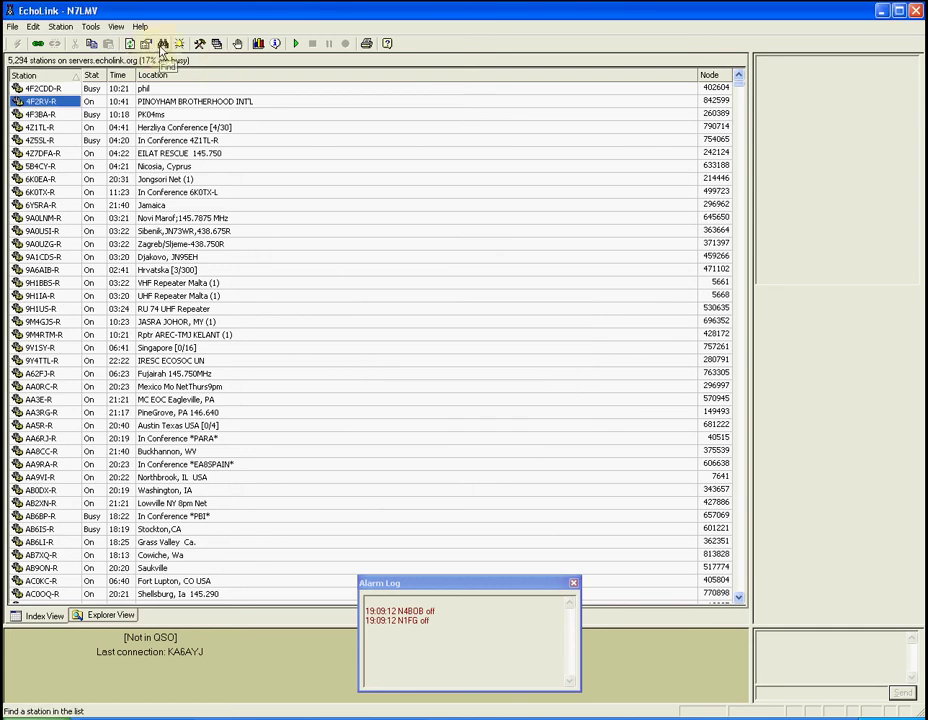
- Search the station list for W6MRK
left_click(163, 45)
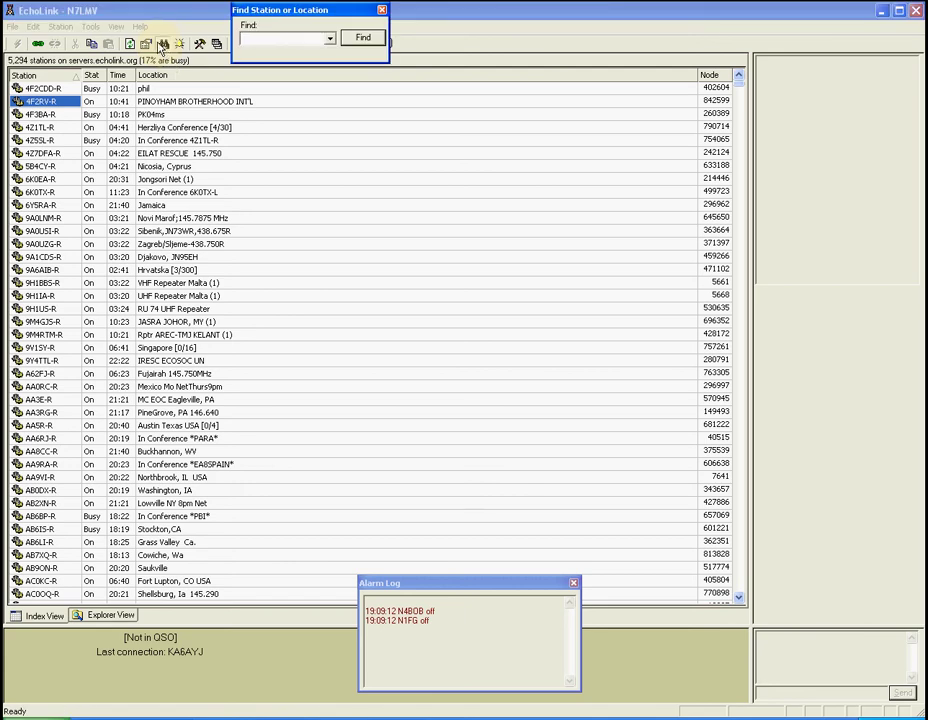
type("W6MRK")
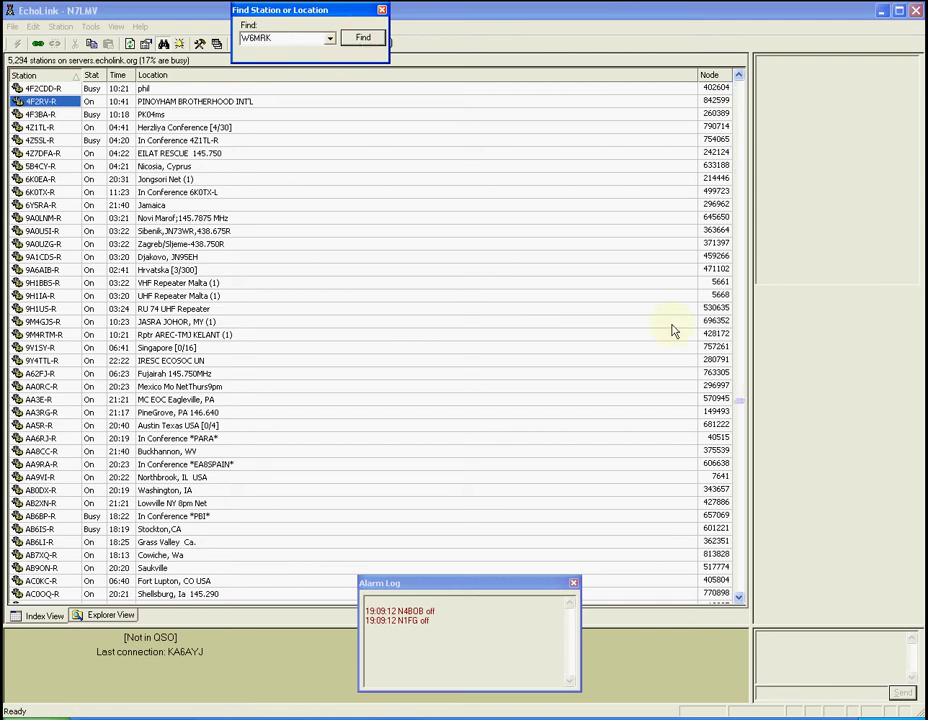
key("Return")
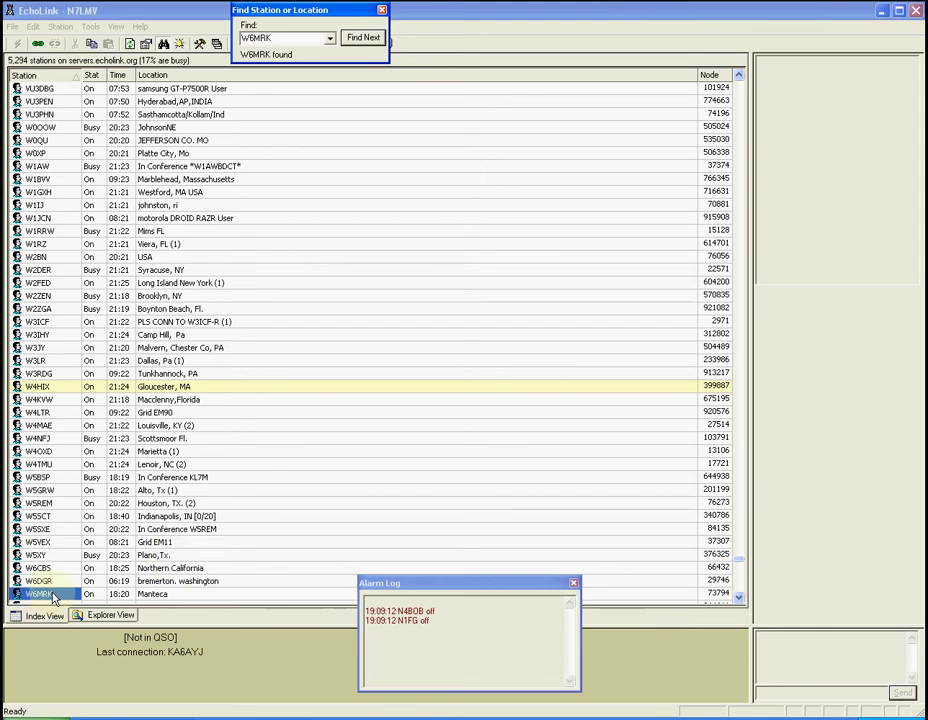
double_click(271, 38)
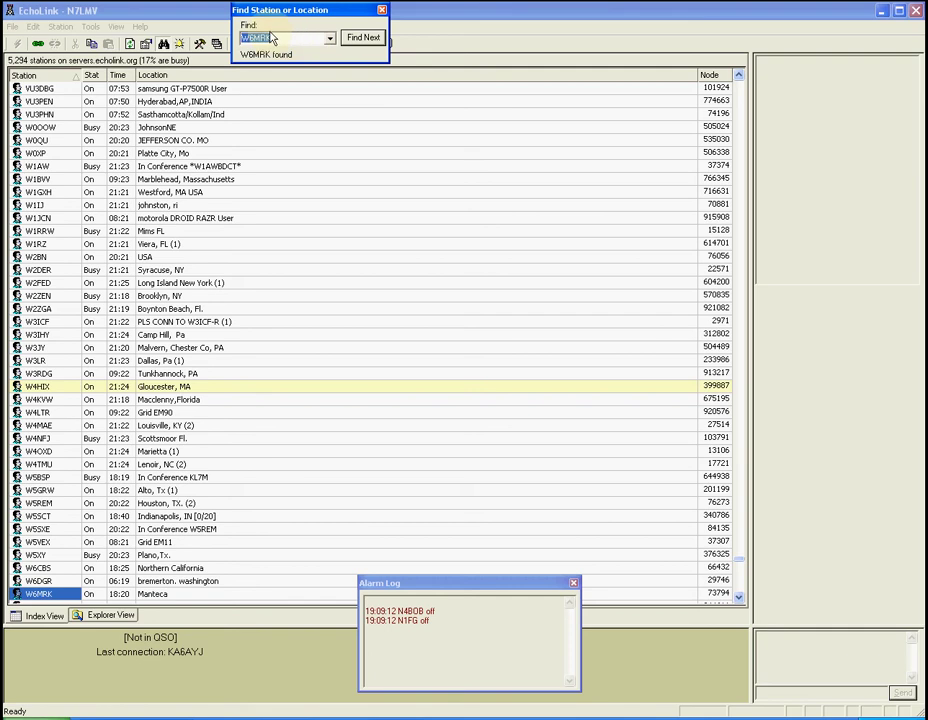
type("KA6AYJ")
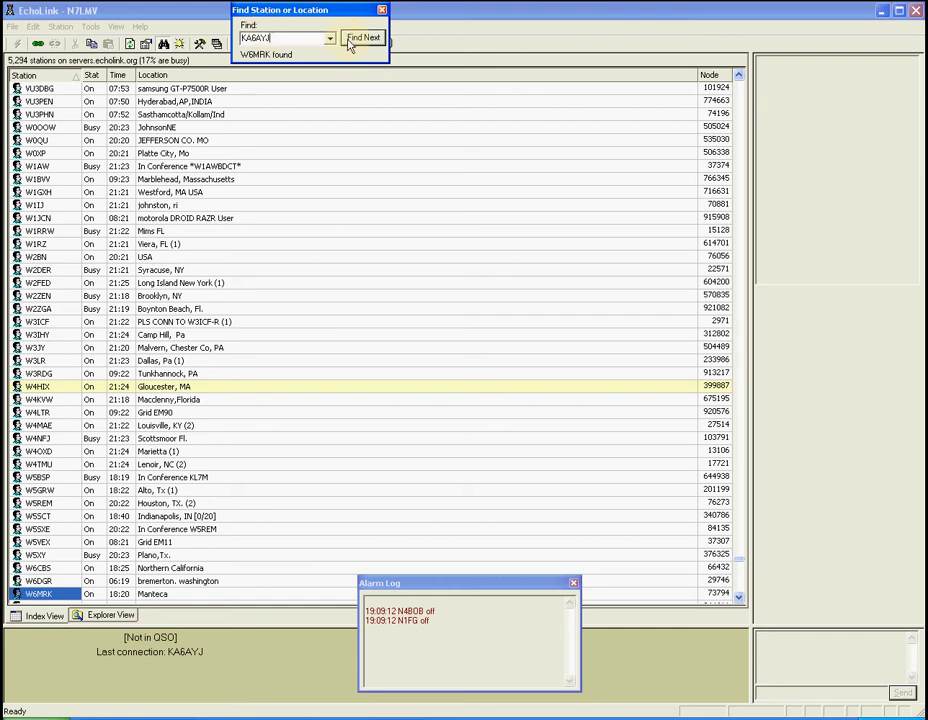
left_click(362, 38)
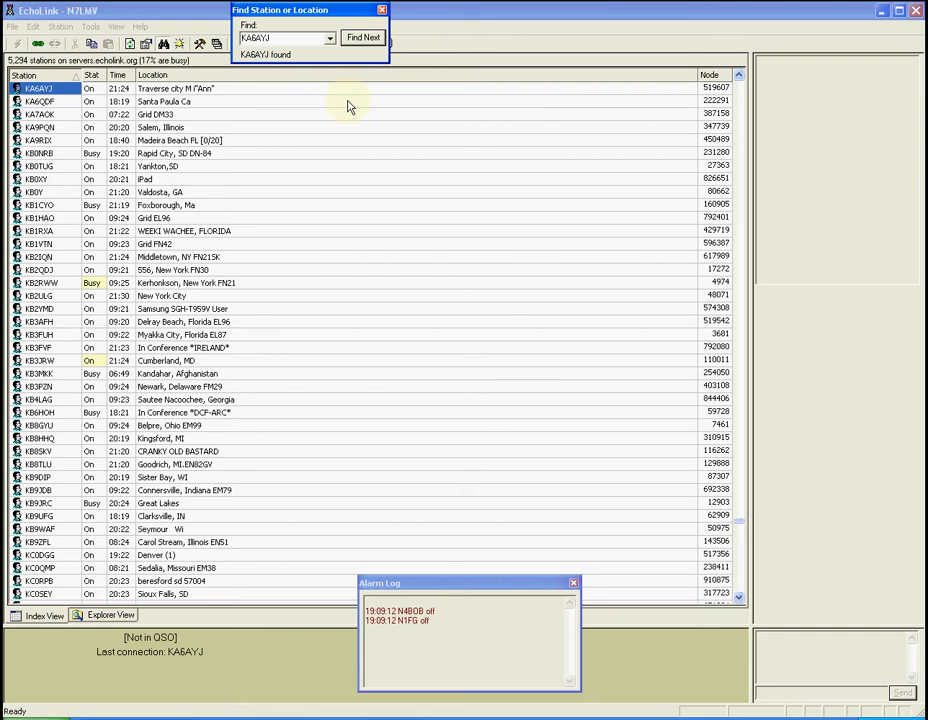
left_click(382, 11)
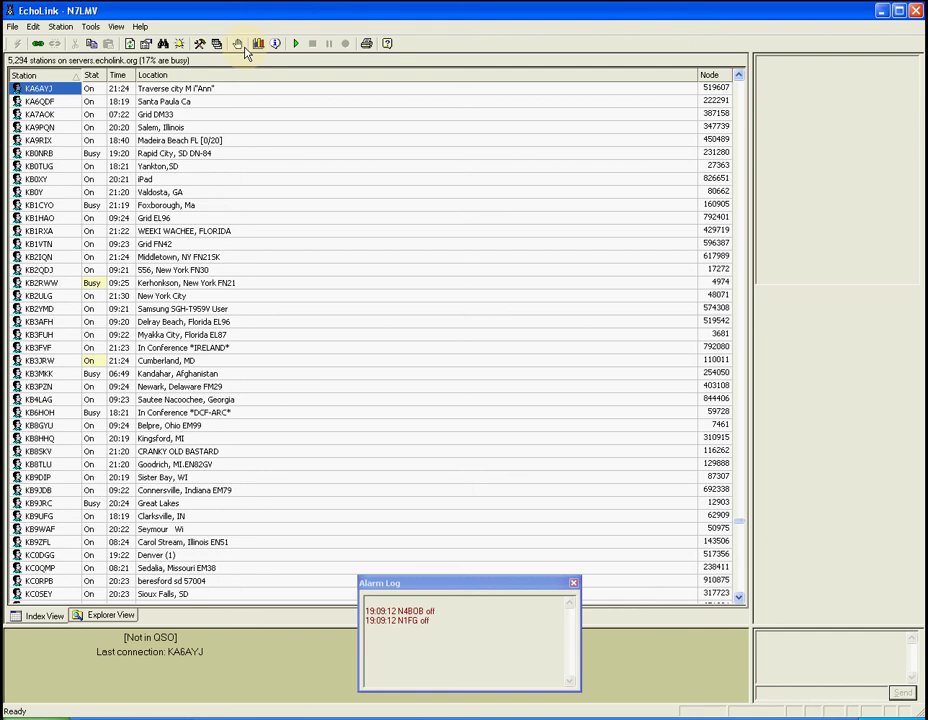
- Add station W7ASC-R to the alarm list and save the list
left_click(180, 44)
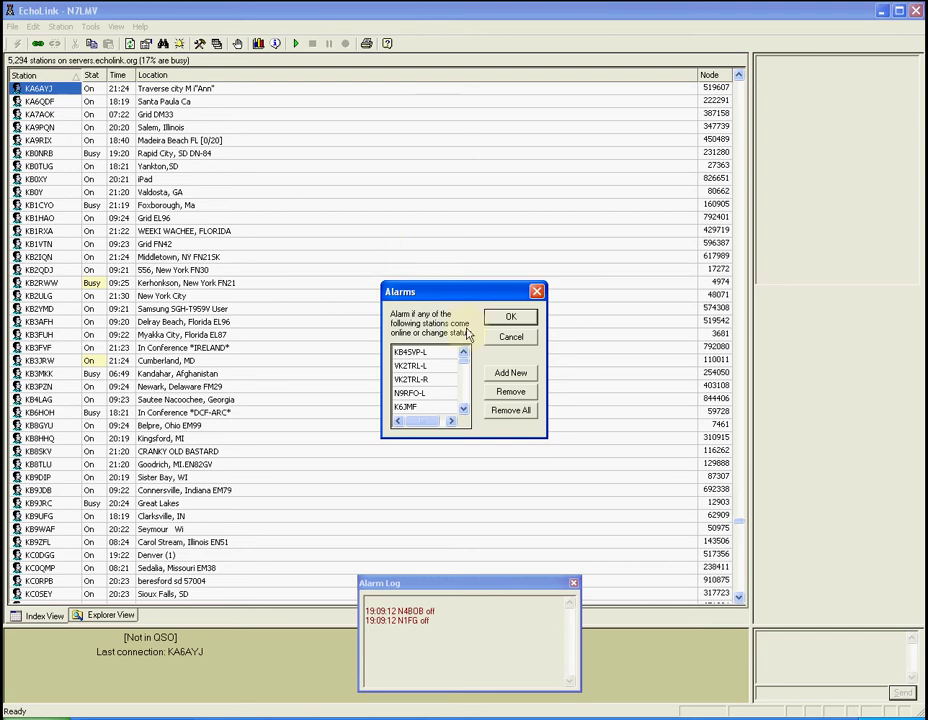
left_click(506, 376)
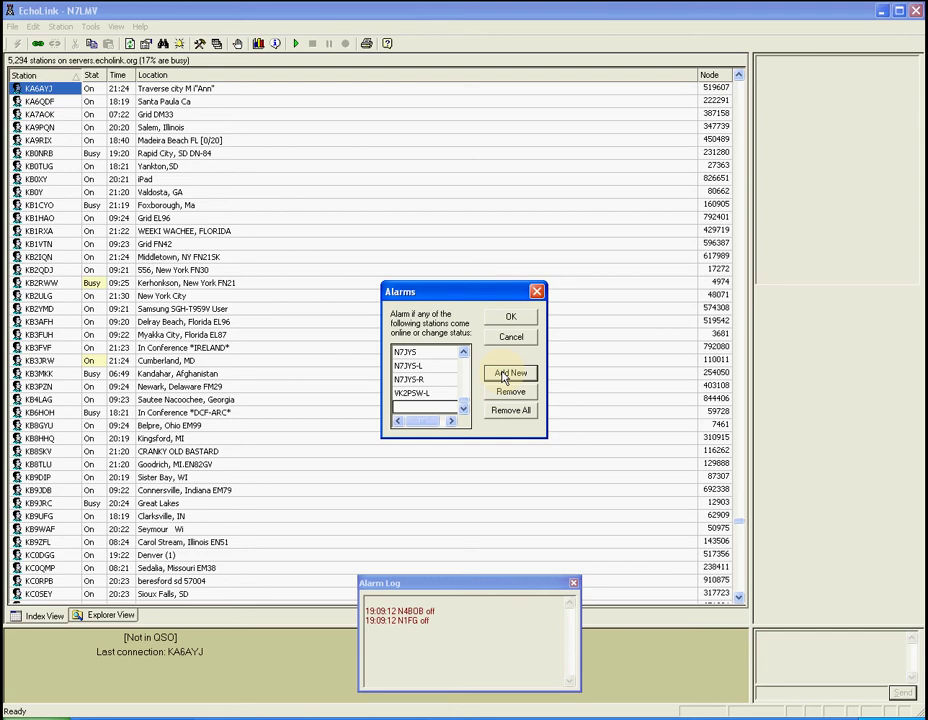
type("W7ASC-R")
left_click(508, 318)
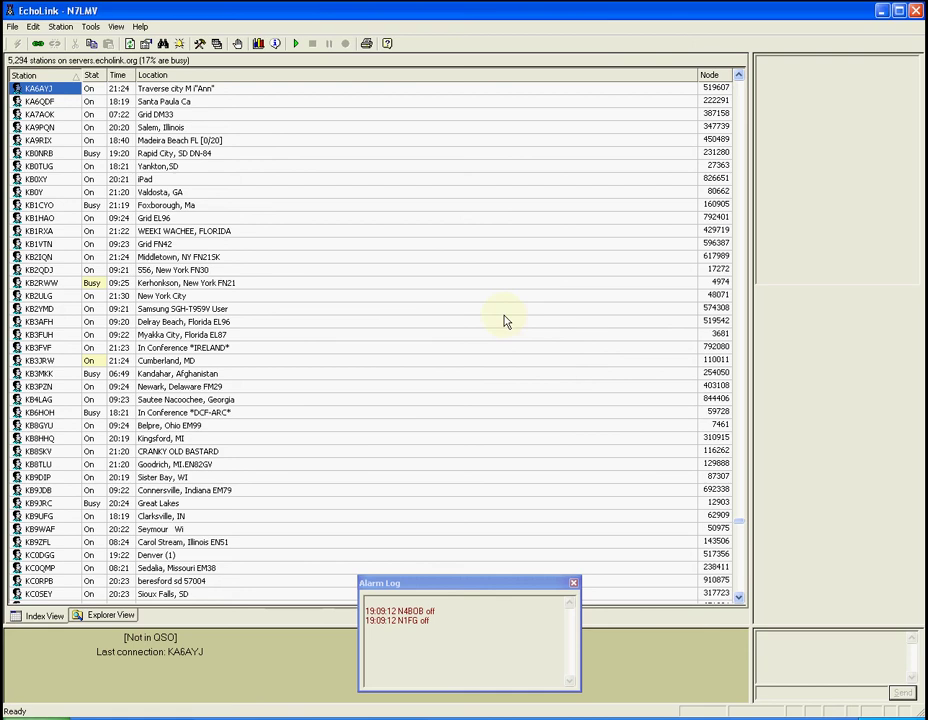
- View the System Setup's My Station settings and the Preferences' List settings, accepting each dialog without edits
left_click(198, 45)
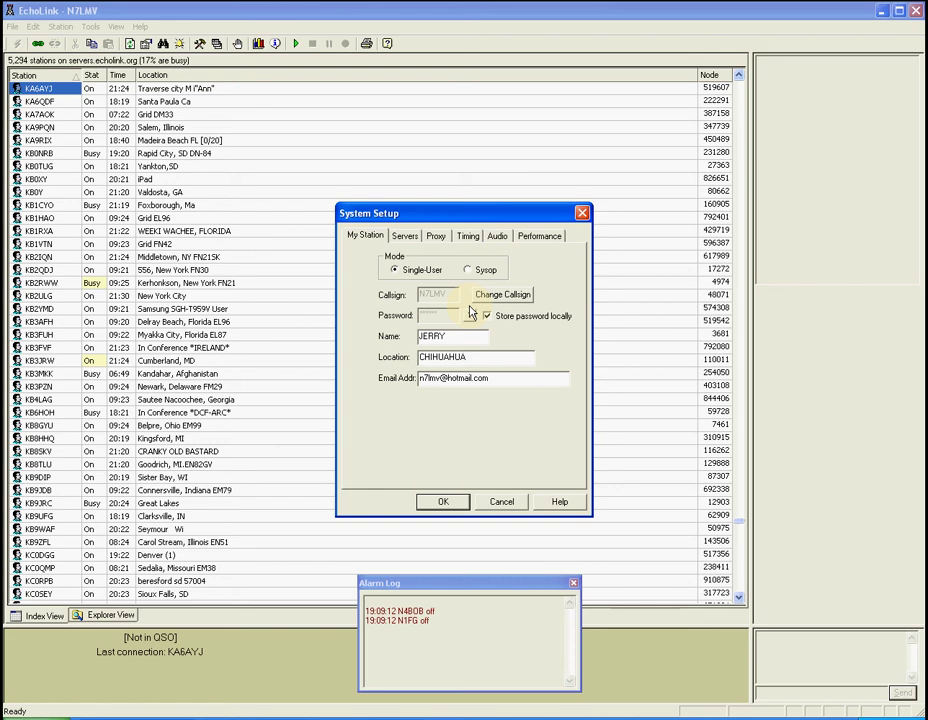
left_click(442, 503)
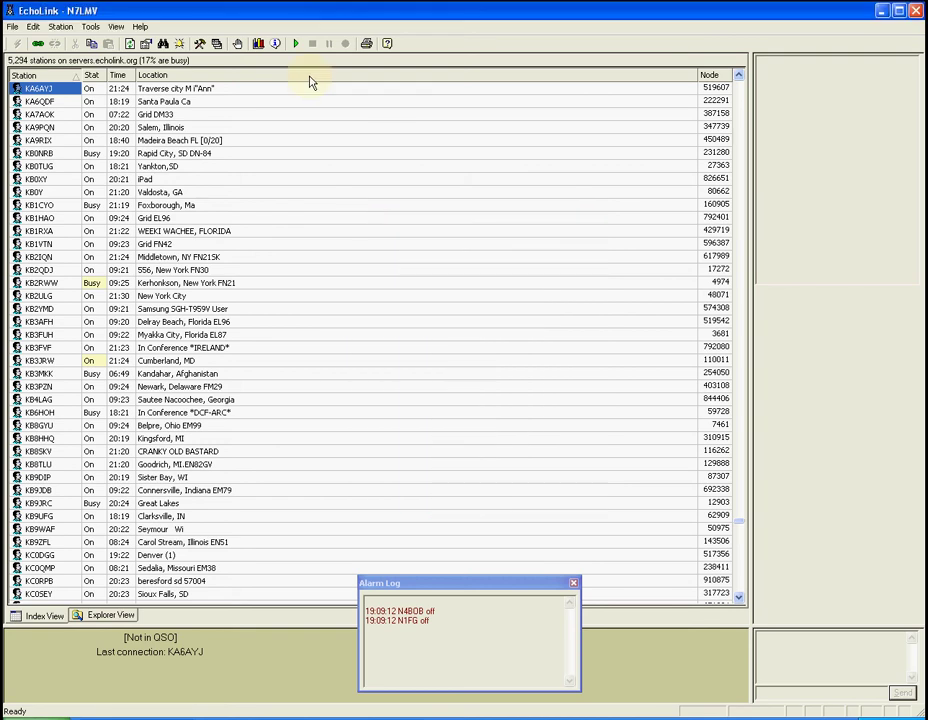
left_click(217, 45)
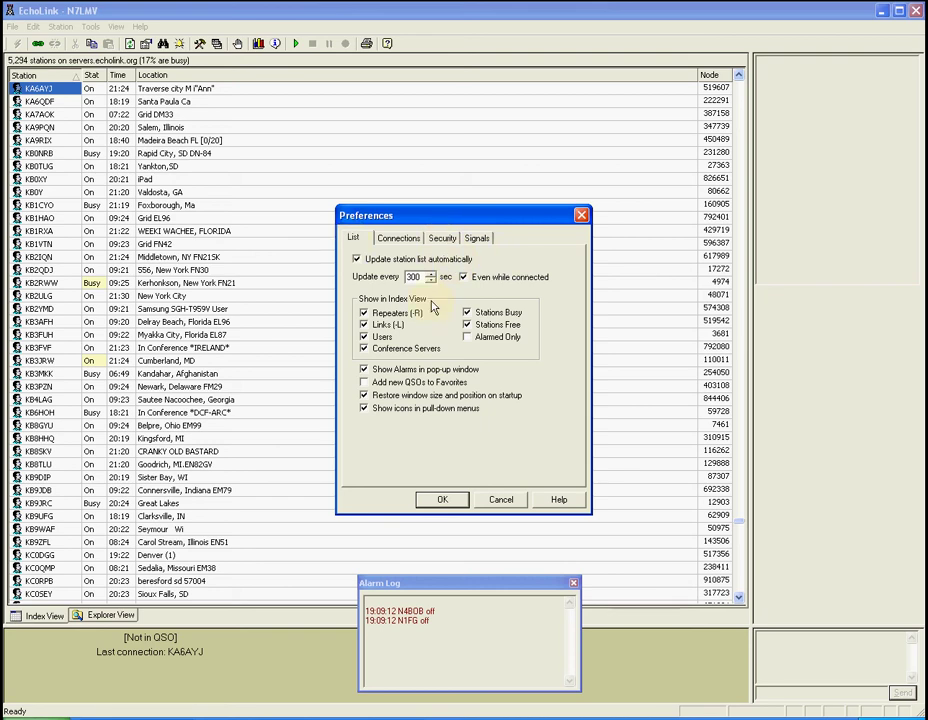
left_click(440, 500)
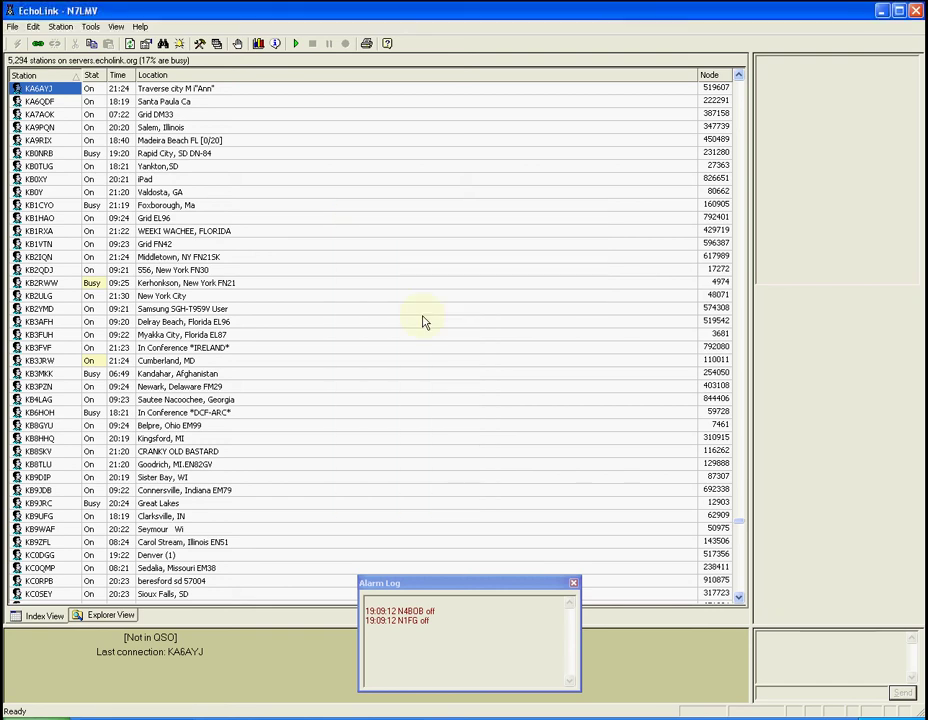
- Set the own station's status to Busy
left_click(239, 43)
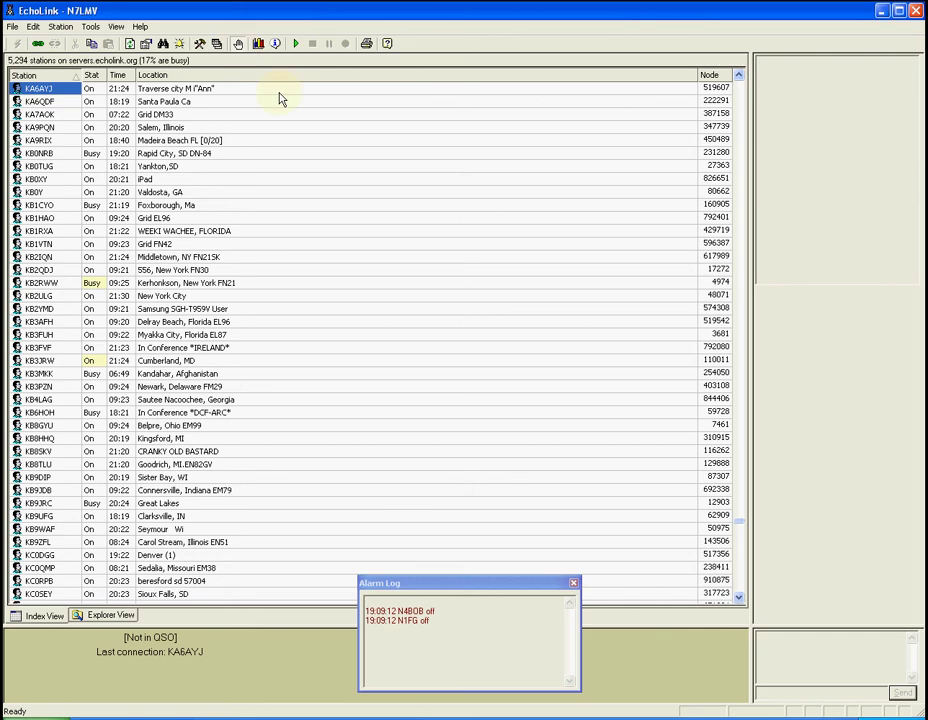
- View the Connection Statistics and the Station Summary, closing each window after reading it
left_click(258, 44)
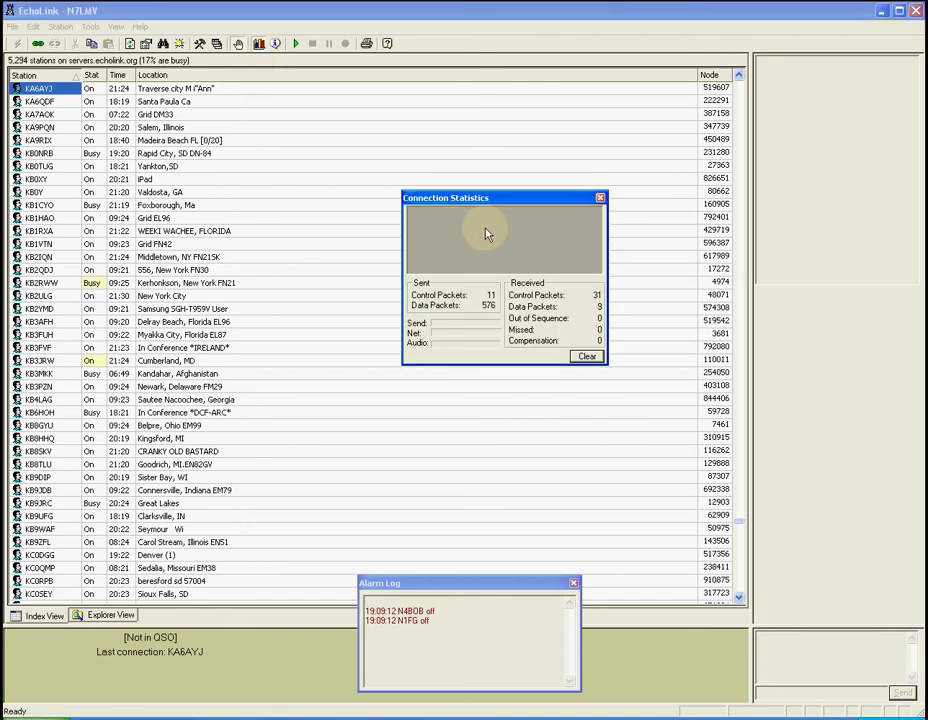
left_click(600, 200)
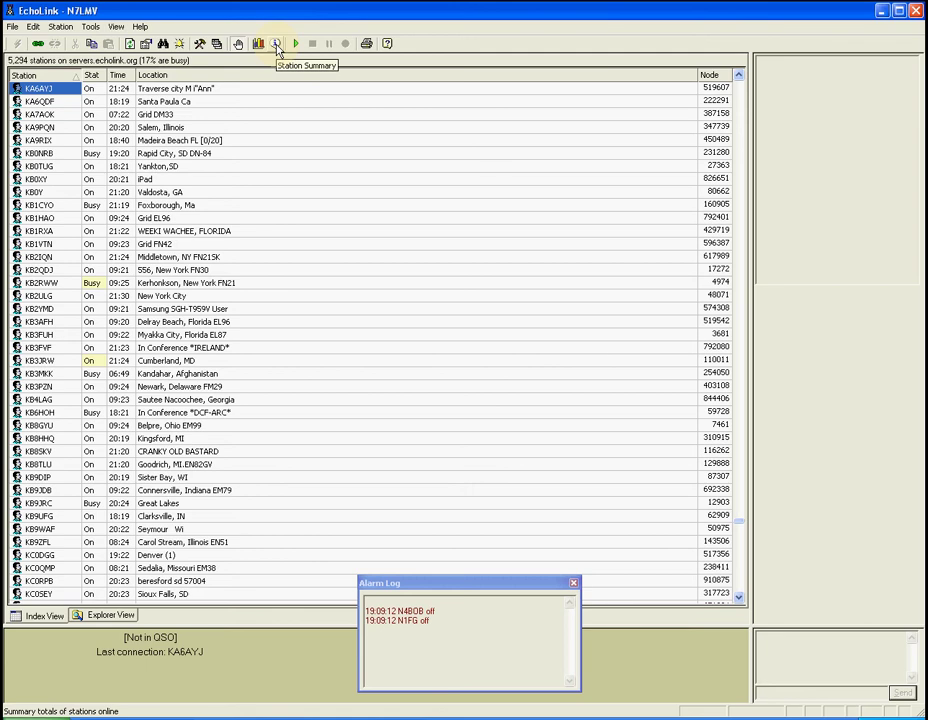
left_click(277, 45)
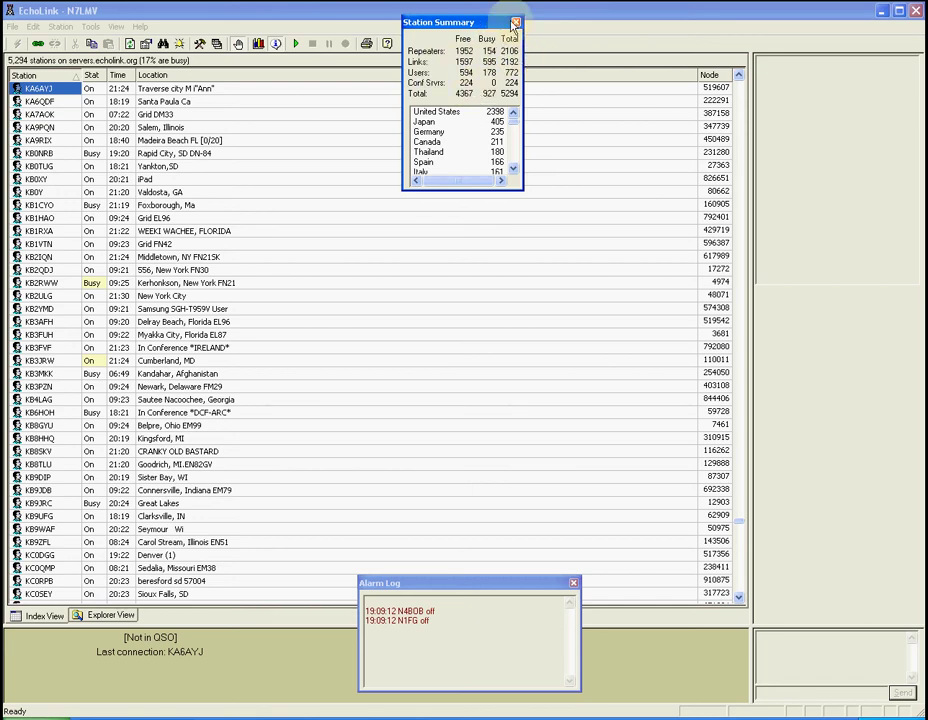
left_click(514, 23)
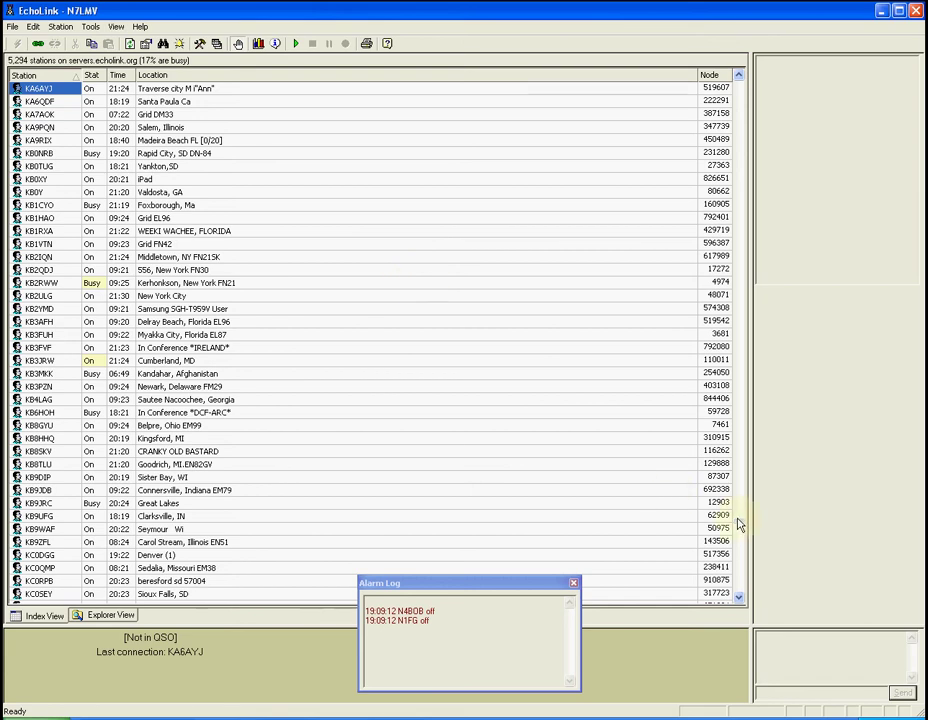
- Examine the repeater stations (-R) at the start of the station list with their status and locations
left_click_drag(740, 525, 678, 58)
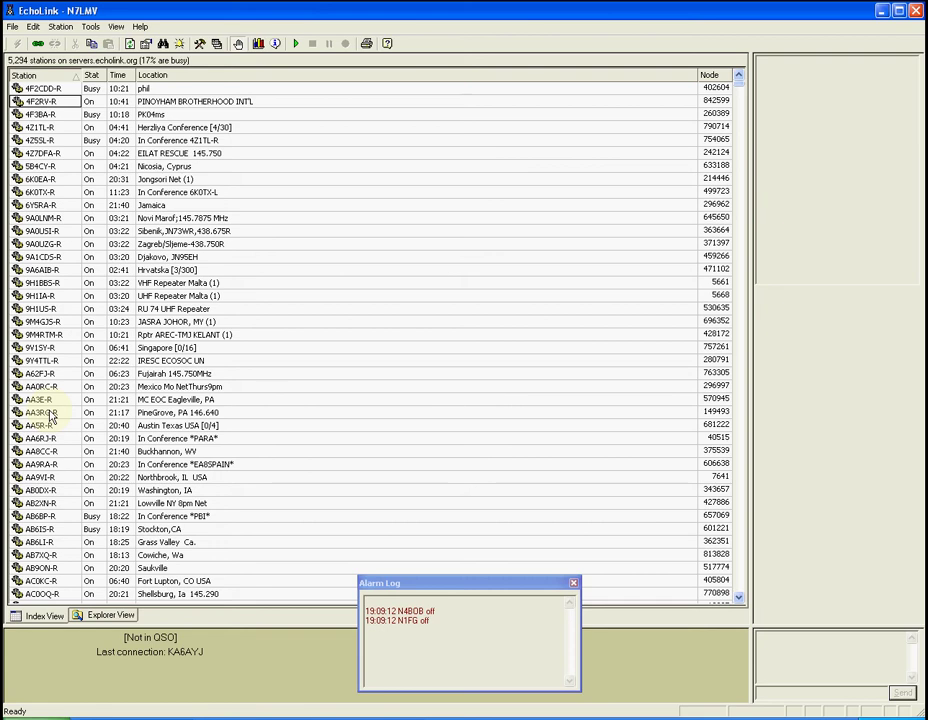
double_click(738, 600)
double_click(738, 600)
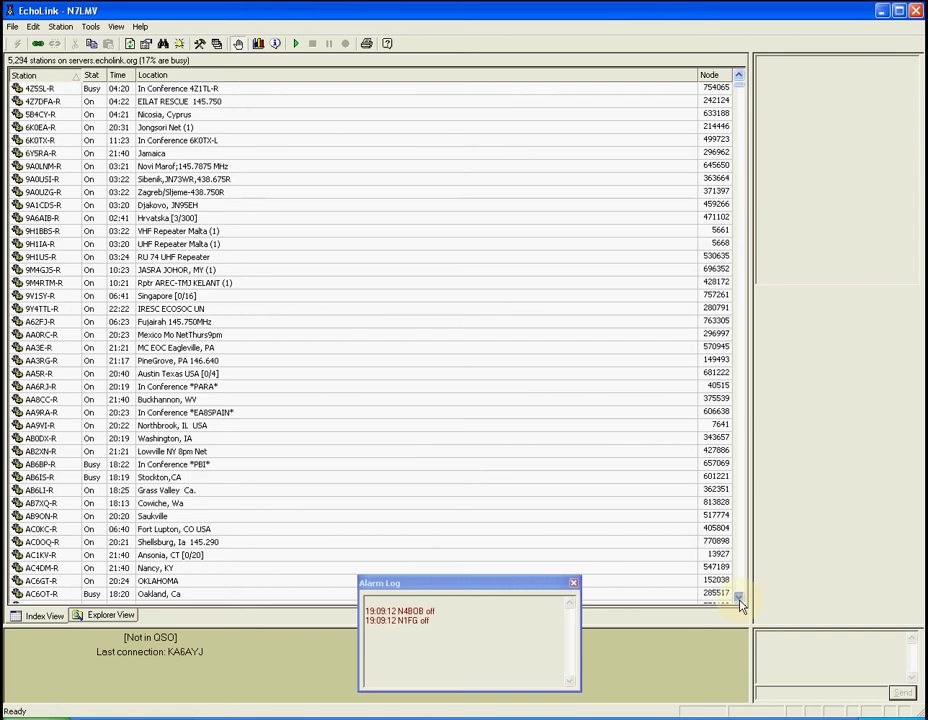
scroll(738, 600, "down", 7)
scroll(740, 603, "down", 2)
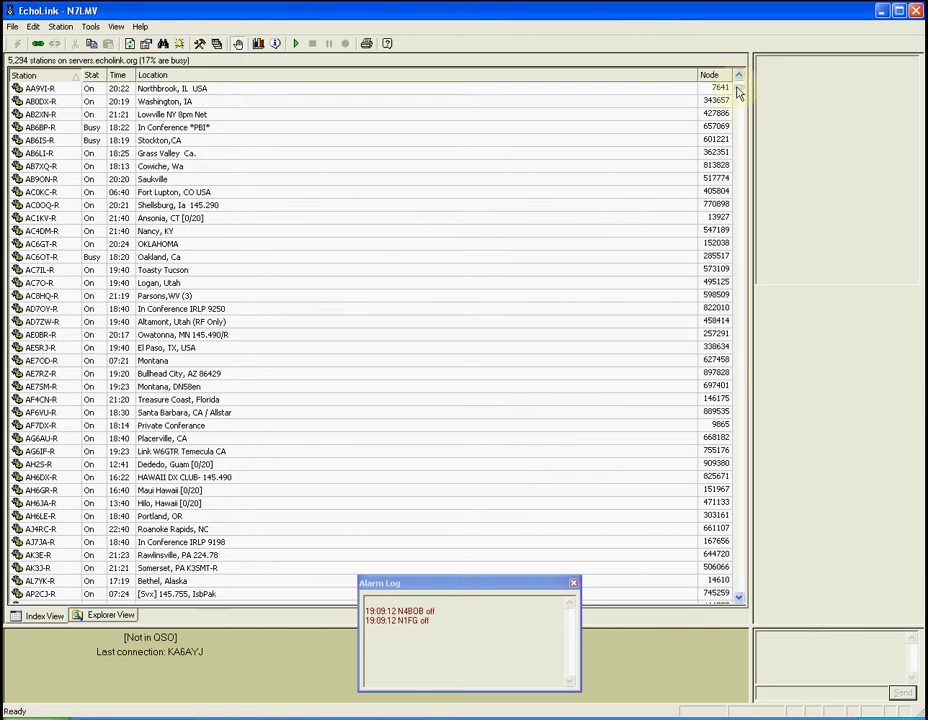
- Examine the link stations (-L) and the individual user stations further along the station list
left_click_drag(738, 97, 738, 294)
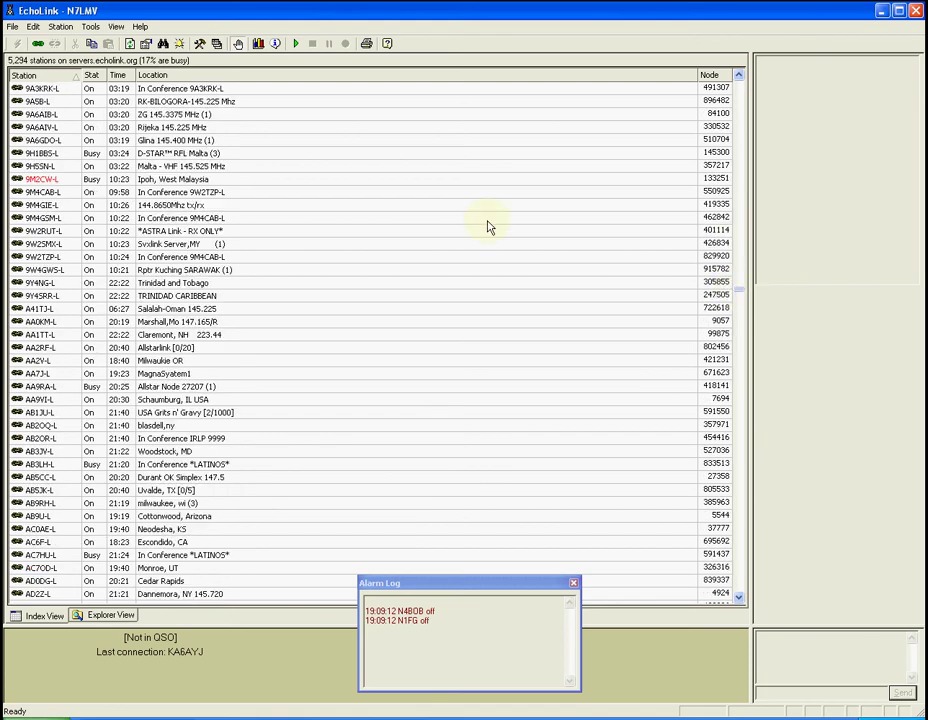
left_click(737, 78)
left_click(737, 78)
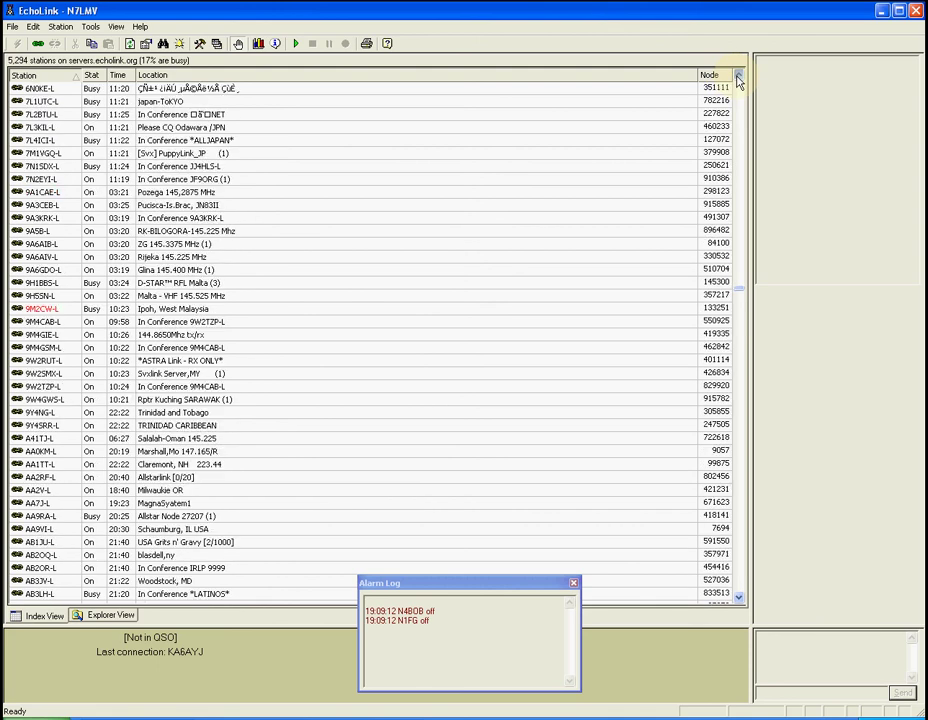
left_click(737, 78)
left_click(737, 78)
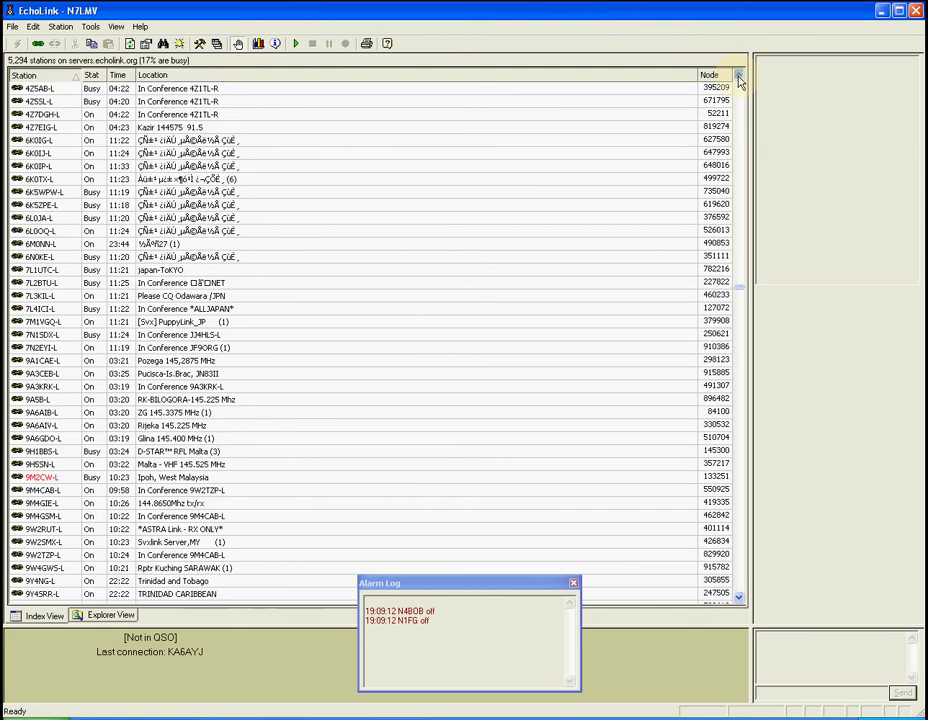
left_click(737, 78)
left_click(737, 78)
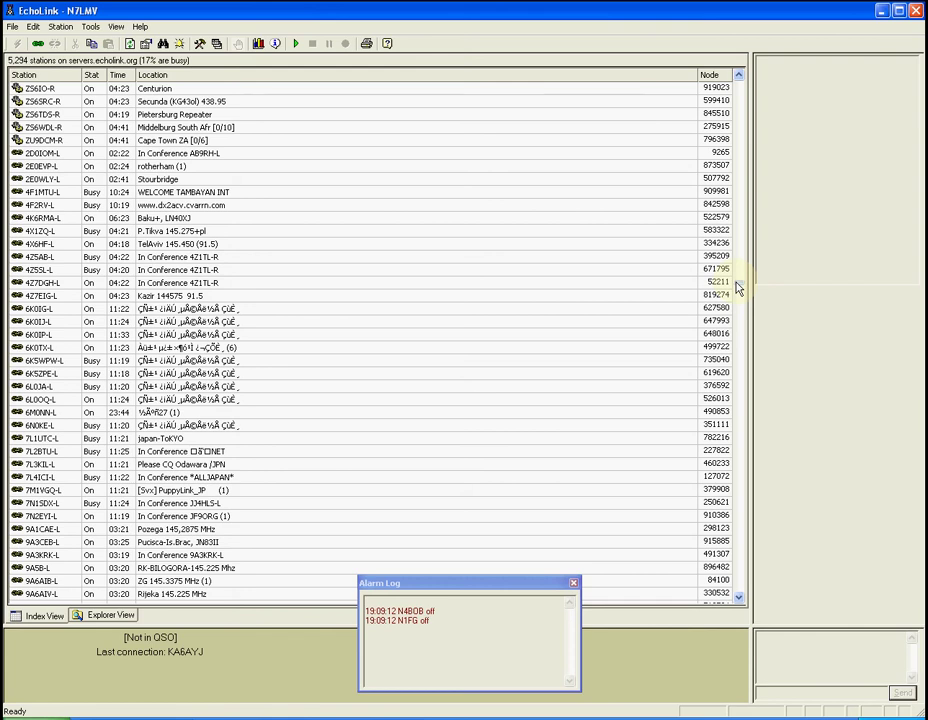
left_click_drag(737, 288, 722, 477)
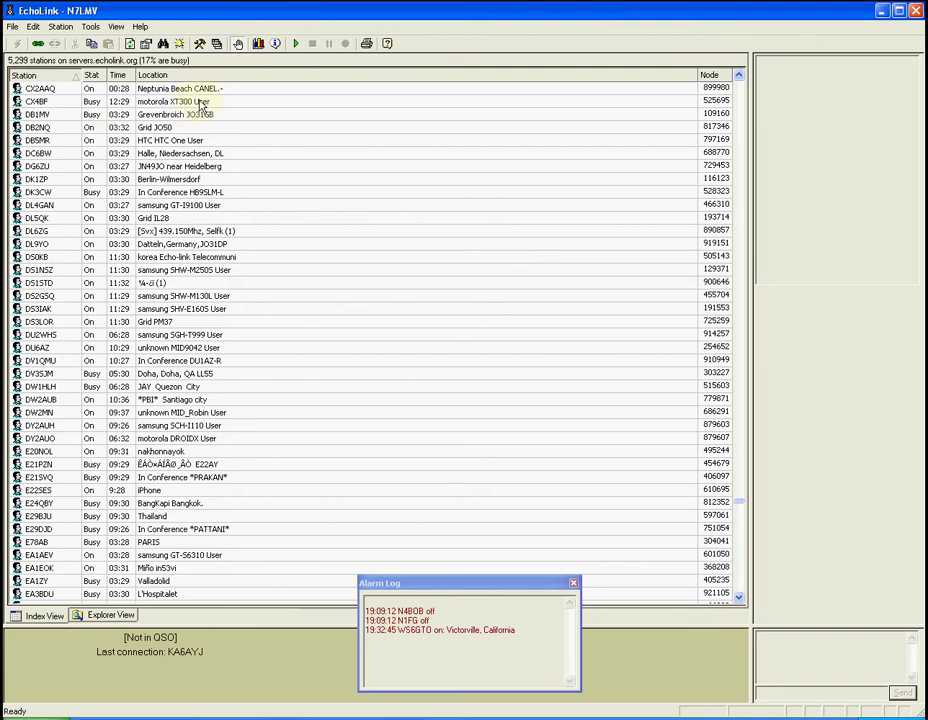
- Search the station list for WS6GTO and try to connect to that station
left_click(163, 45)
type("W")
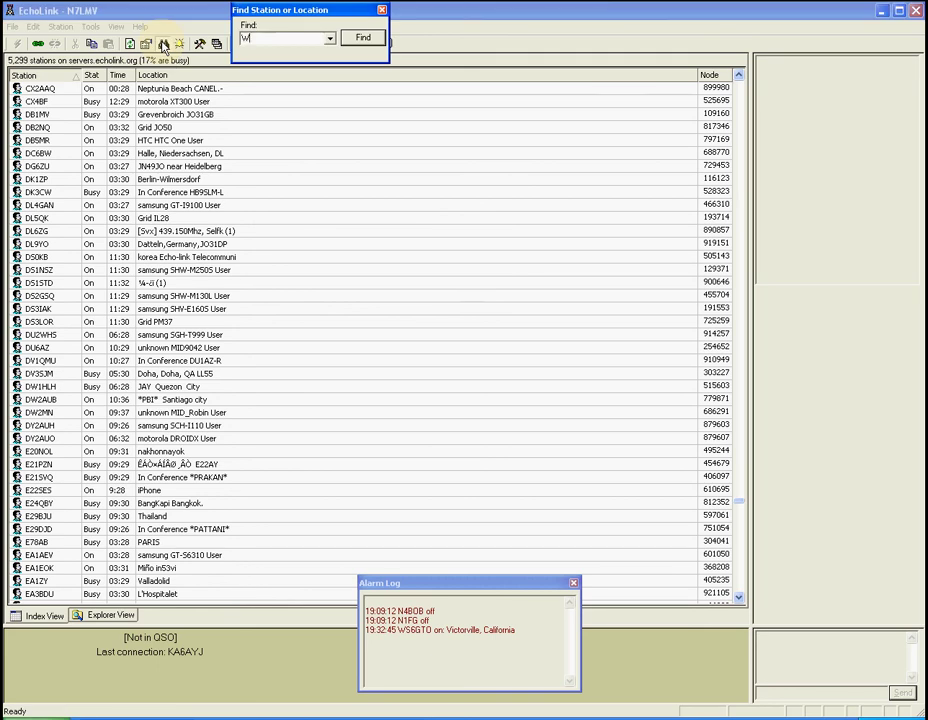
type("S6GTO")
left_click(372, 41)
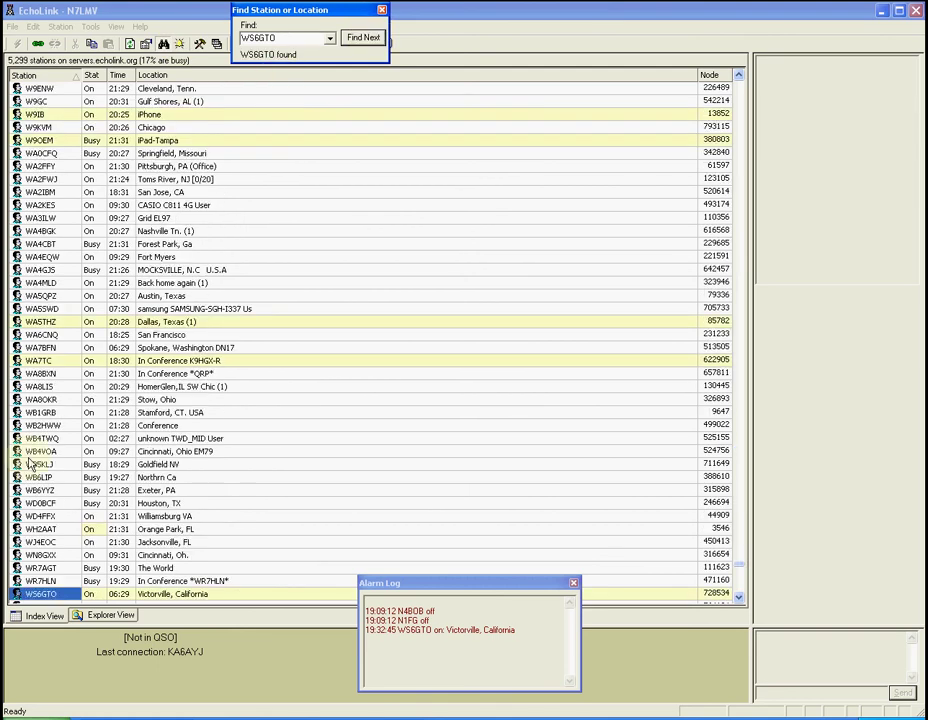
left_click(47, 596)
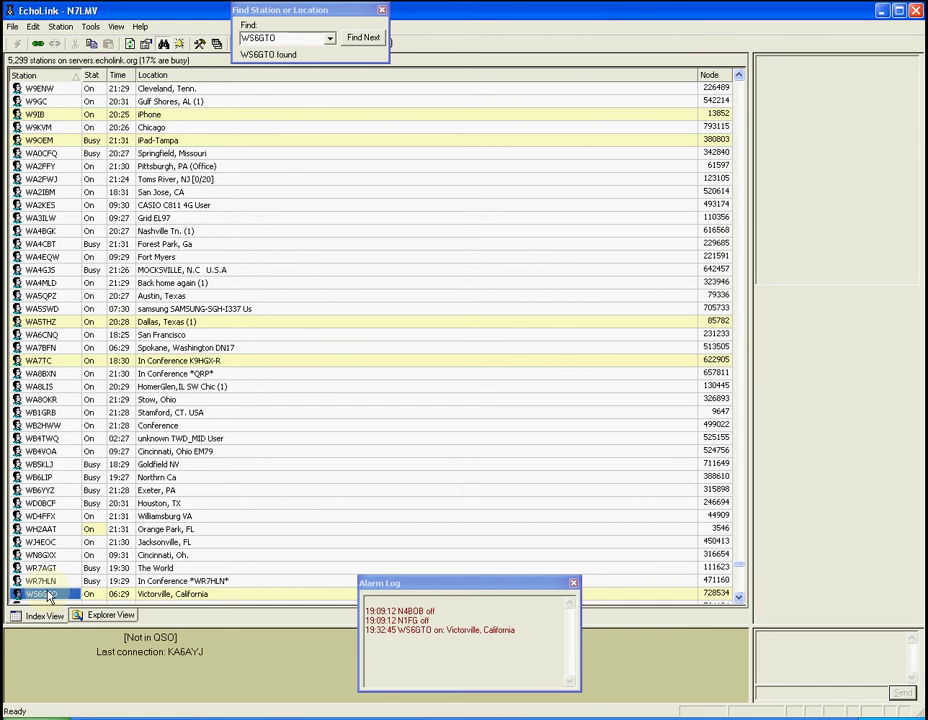
left_click(37, 46)
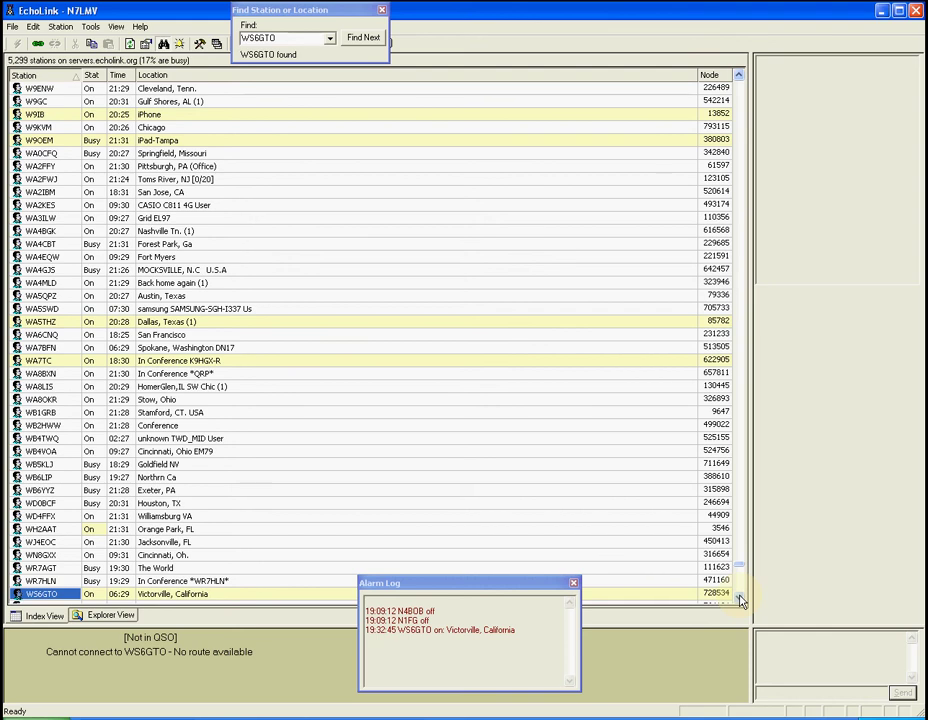
- Move the Alarm Log window lower, off the station list, and connect to the *ECHOTEST* audio test server among the conferences
left_click_drag(534, 590, 534, 622)
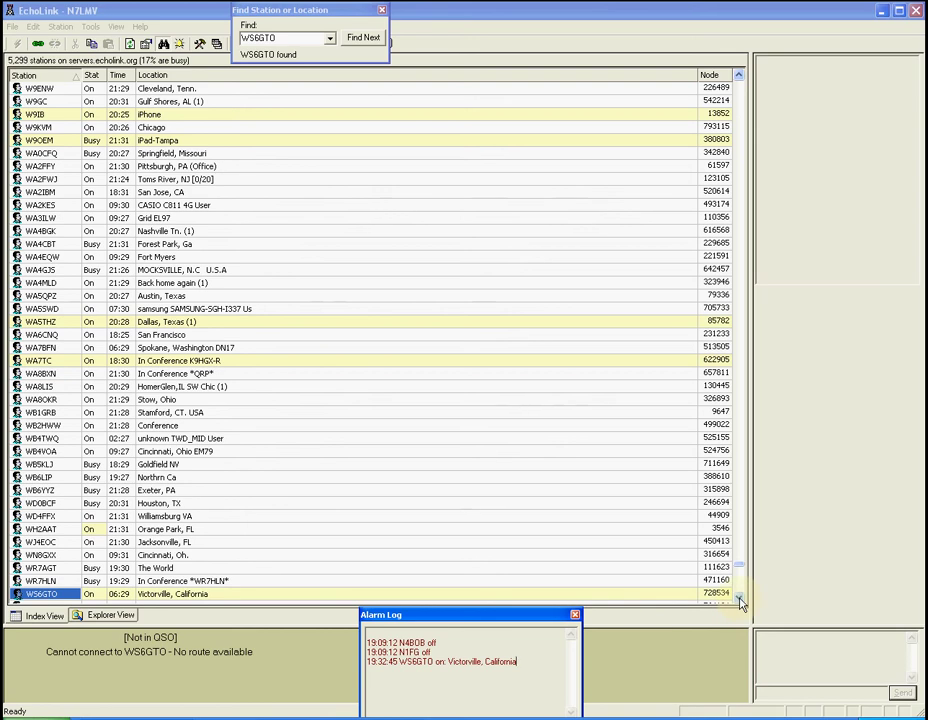
left_click(740, 601)
left_click(740, 601)
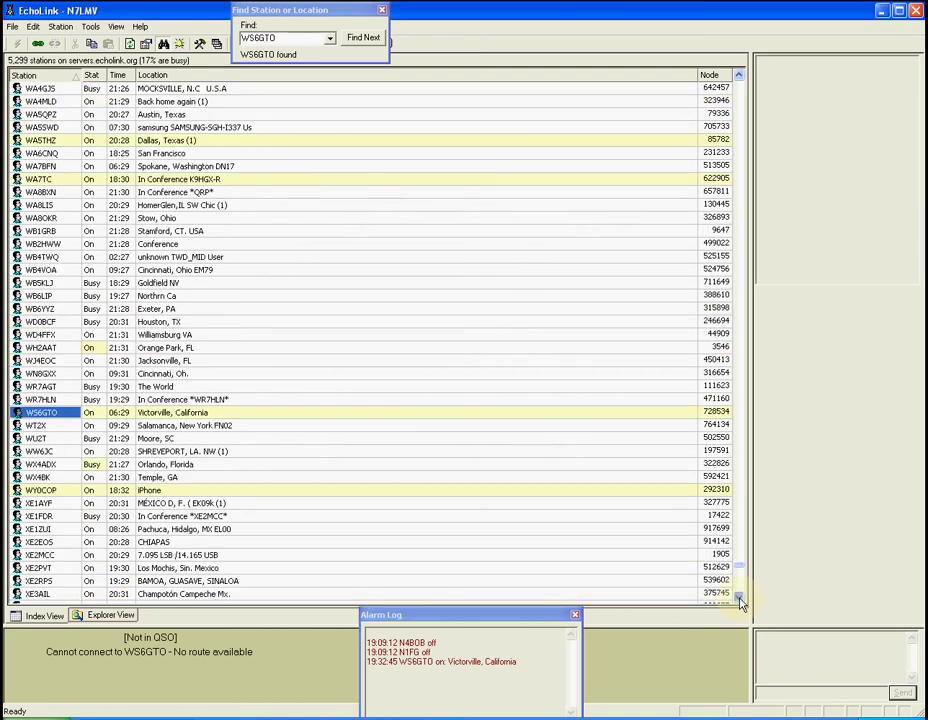
left_click(740, 601)
left_click(740, 601)
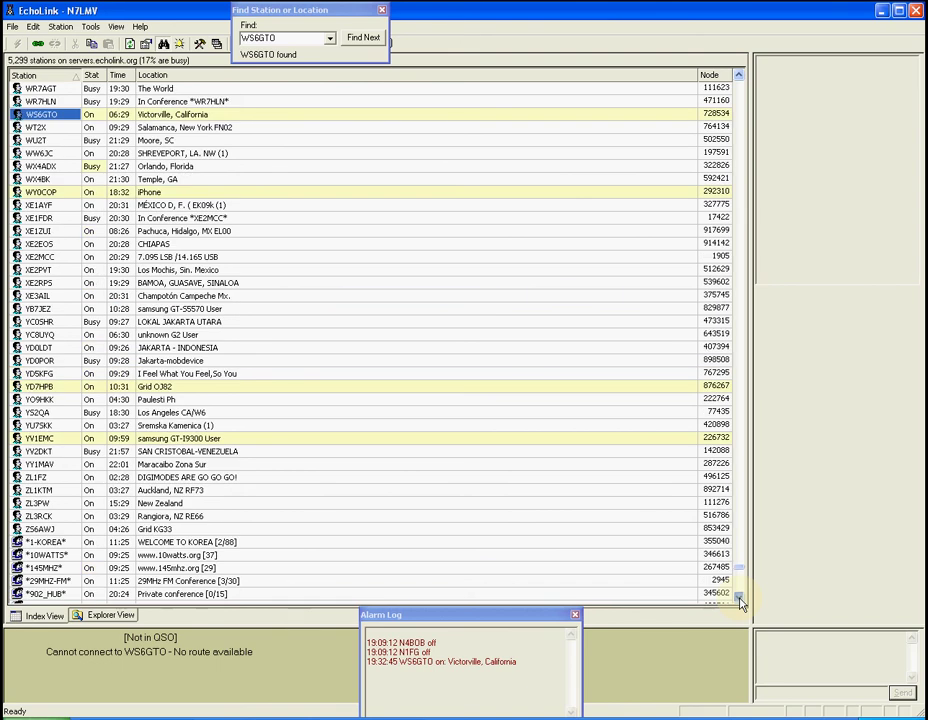
left_click(740, 601)
left_click(740, 601)
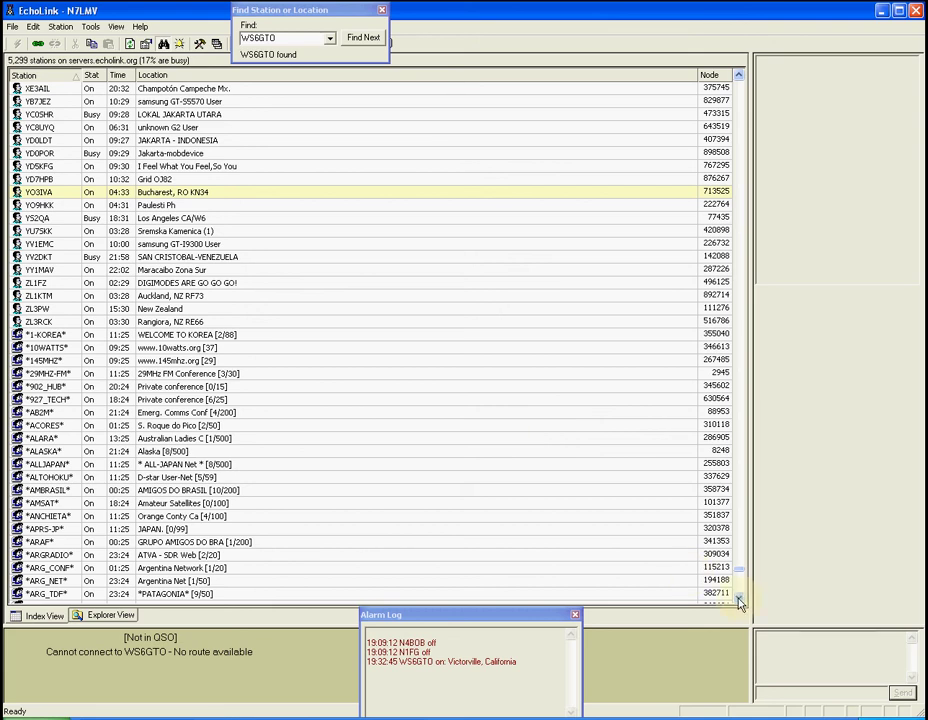
left_click_drag(739, 600, 739, 600)
scroll(740, 601, "down", 4)
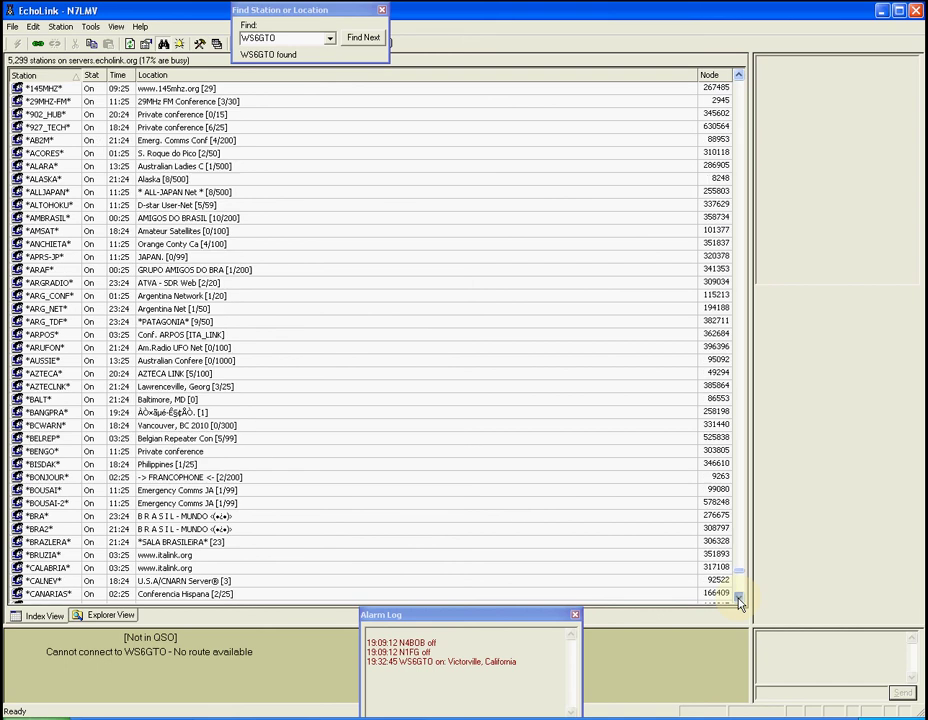
scroll(740, 601, "down", 3)
scroll(740, 601, "down", 4)
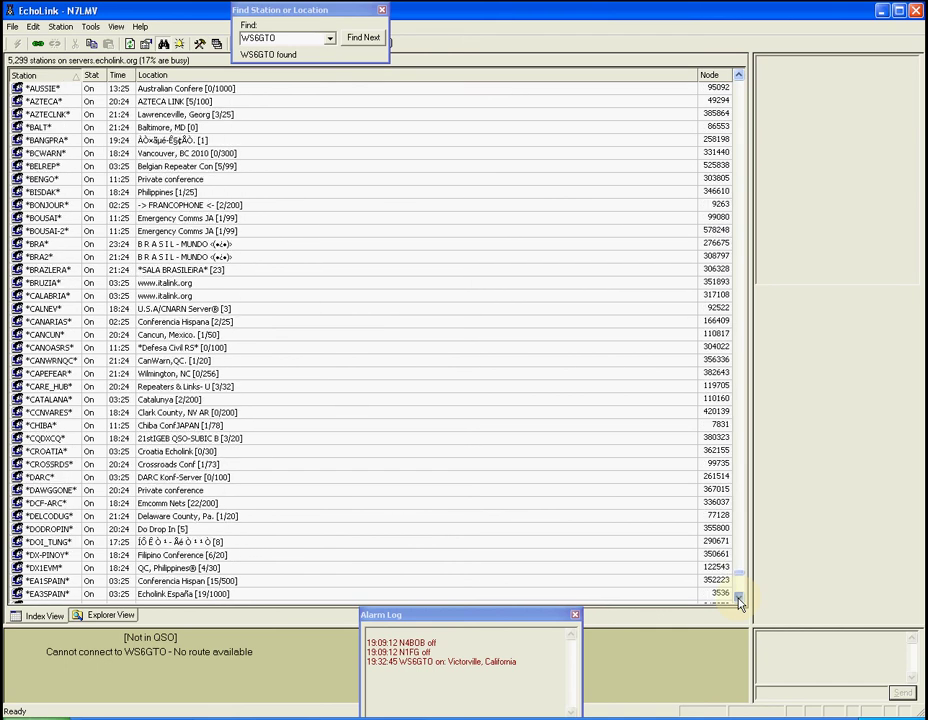
scroll(740, 601, "down", 4)
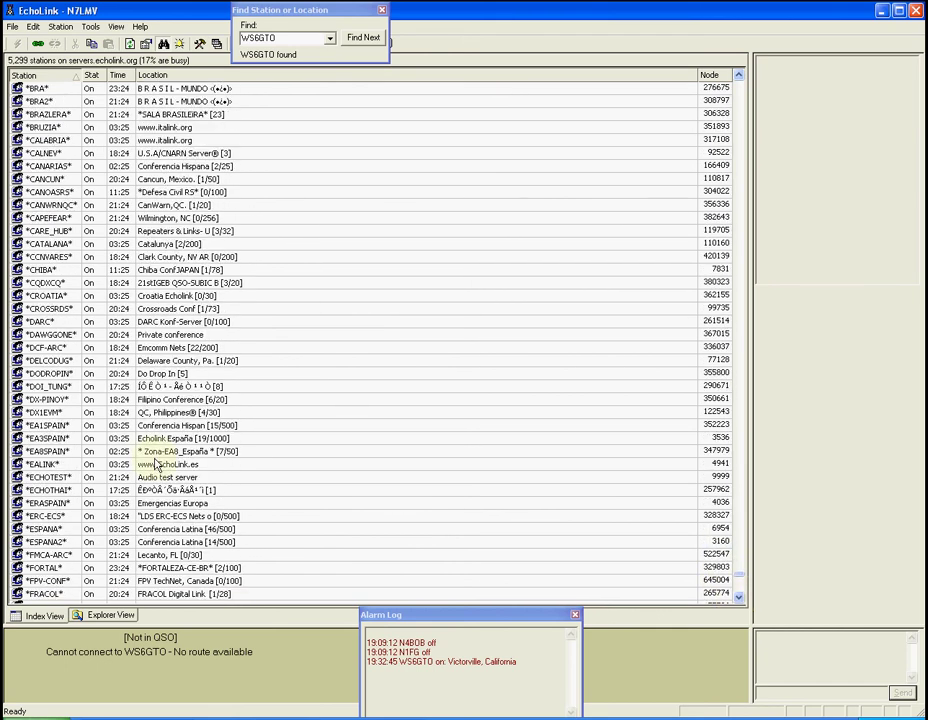
left_click(54, 481)
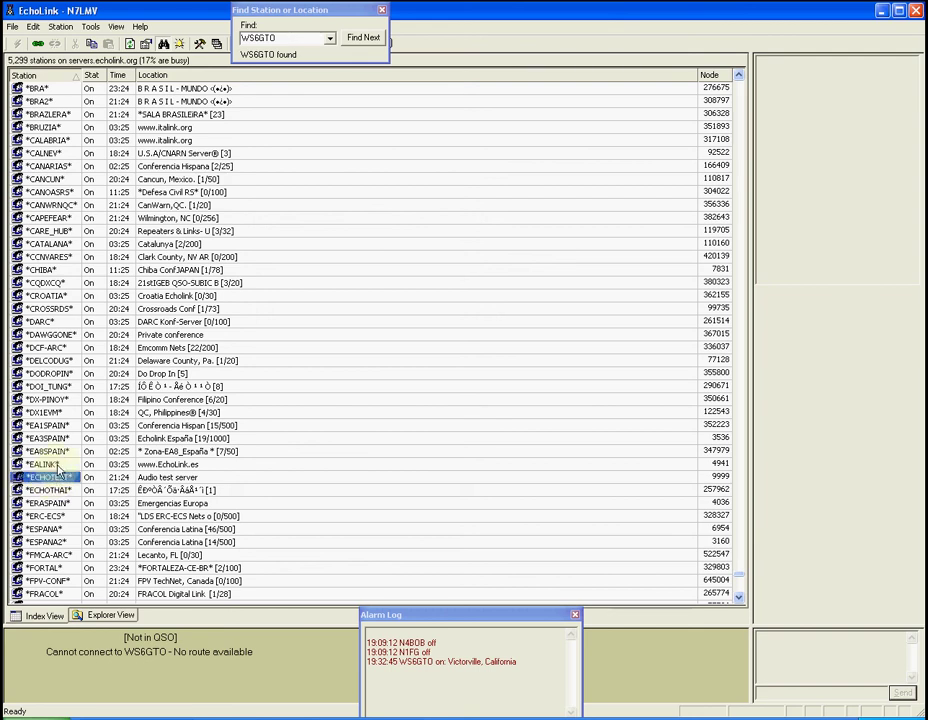
left_click(38, 47)
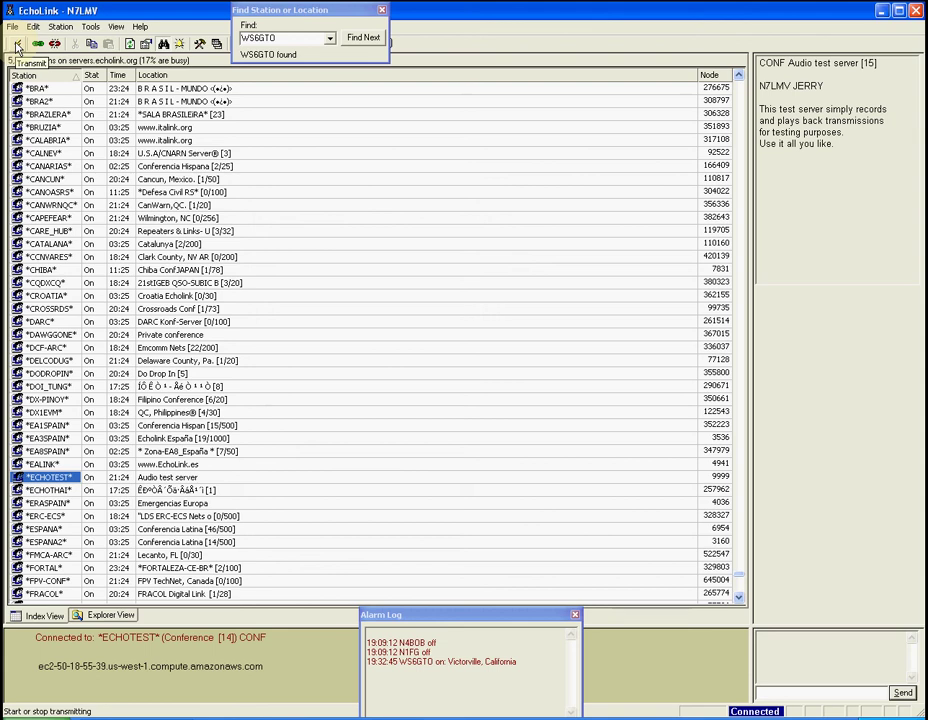
- Make a test transmission to *ECHOTEST*, then disconnect and close the station search dialog
left_click(17, 45)
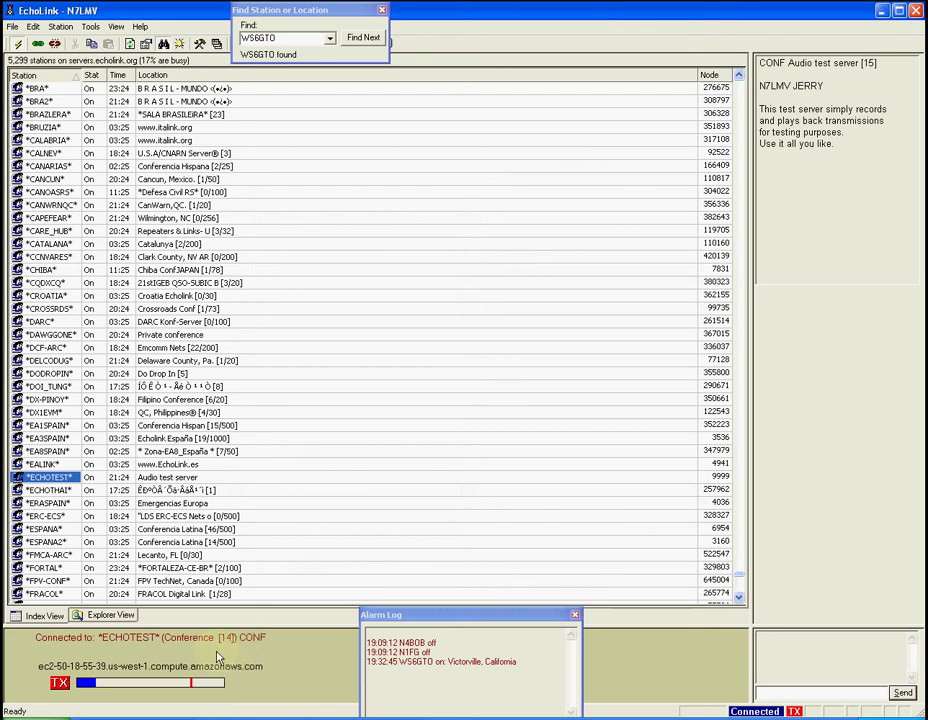
left_click(16, 46)
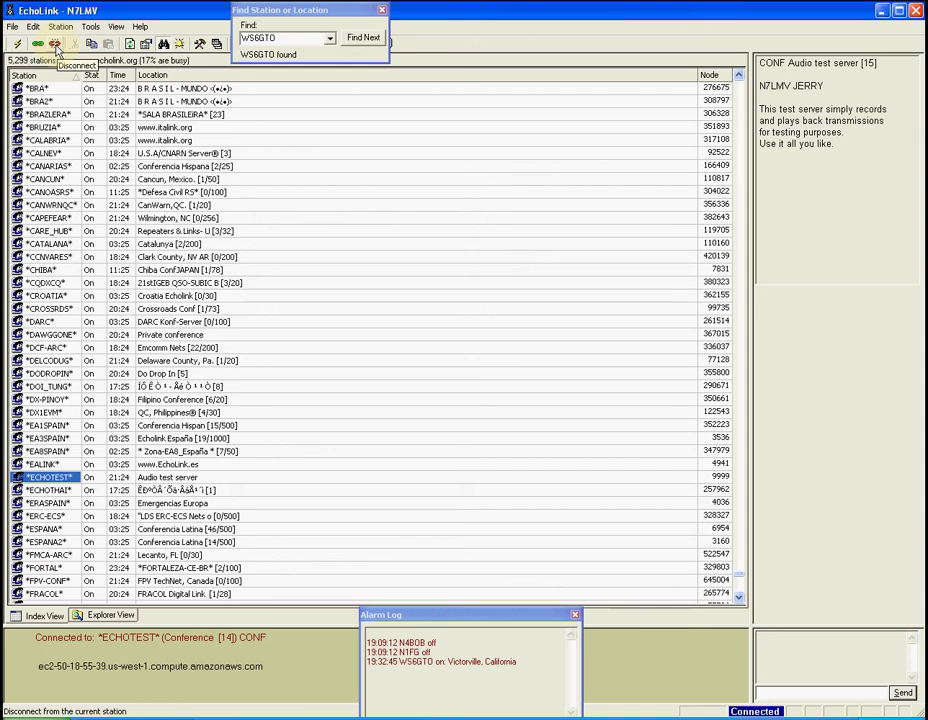
left_click(55, 44)
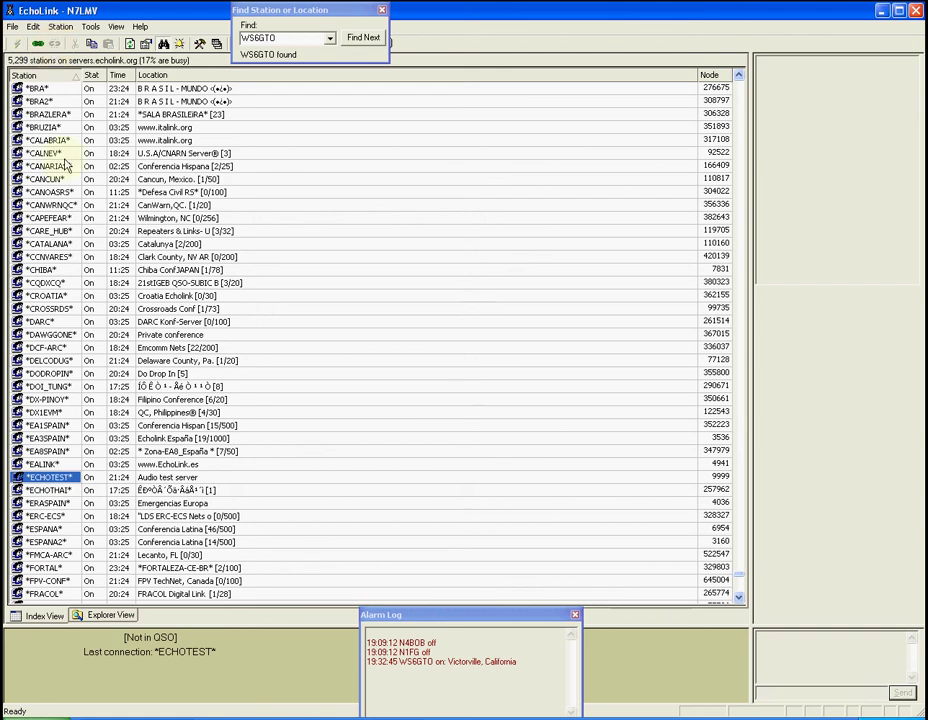
left_click(381, 11)
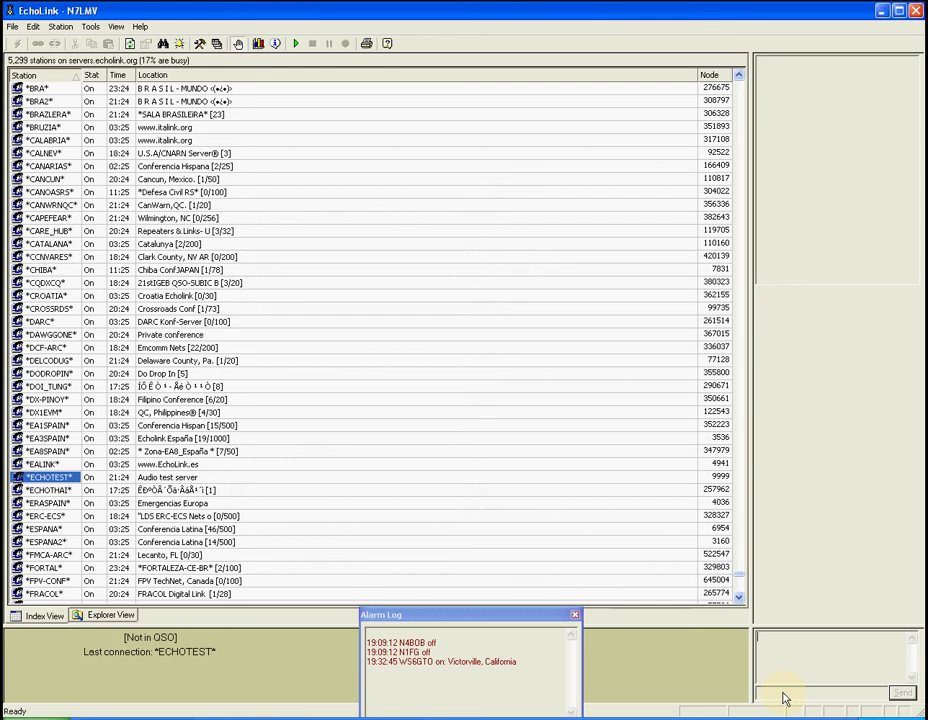
left_click(879, 663)
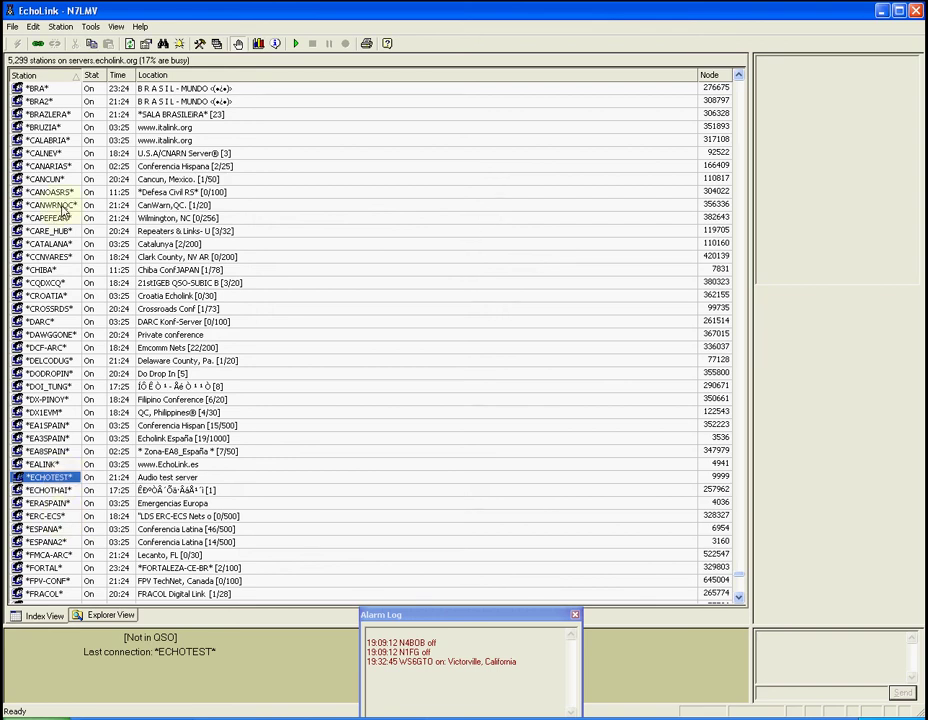
- Reconnect to *ECHOTEST*, start another test transmission and disconnect
left_click(39, 46)
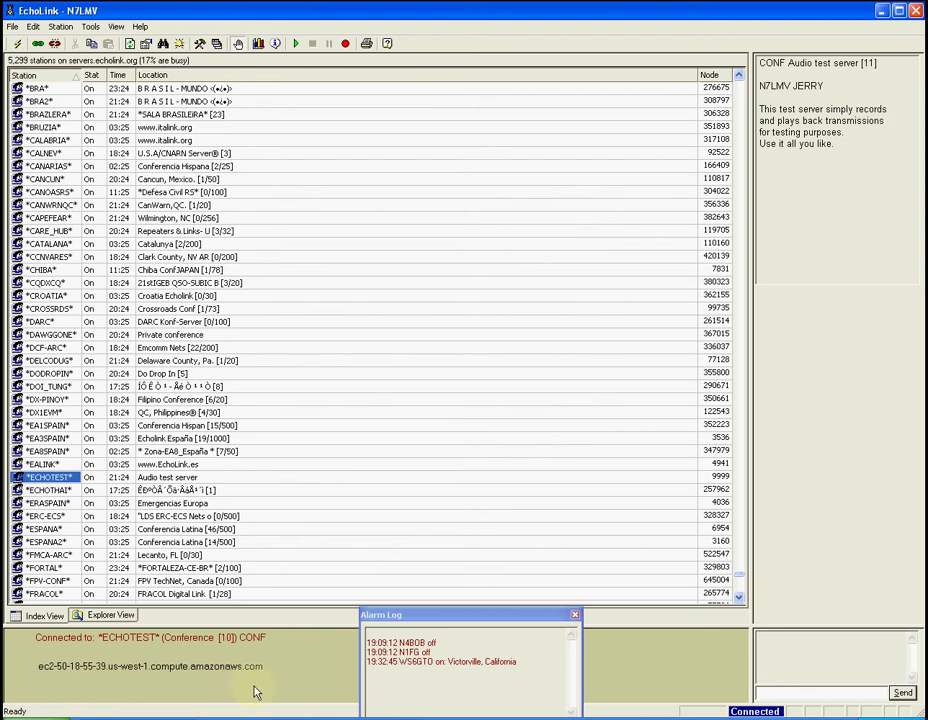
left_click(18, 45)
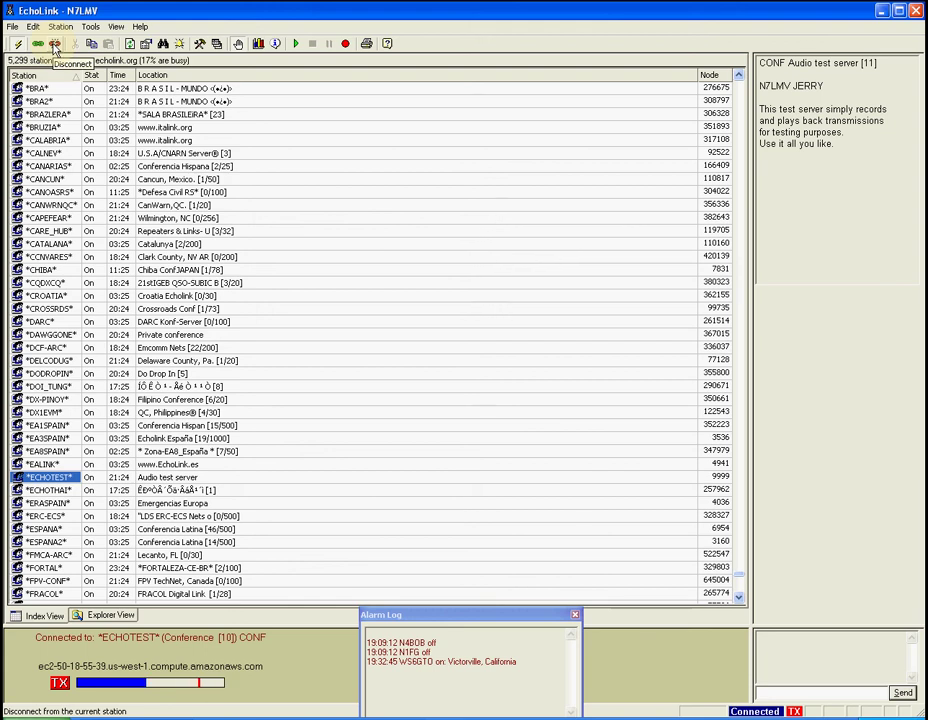
left_click(55, 44)
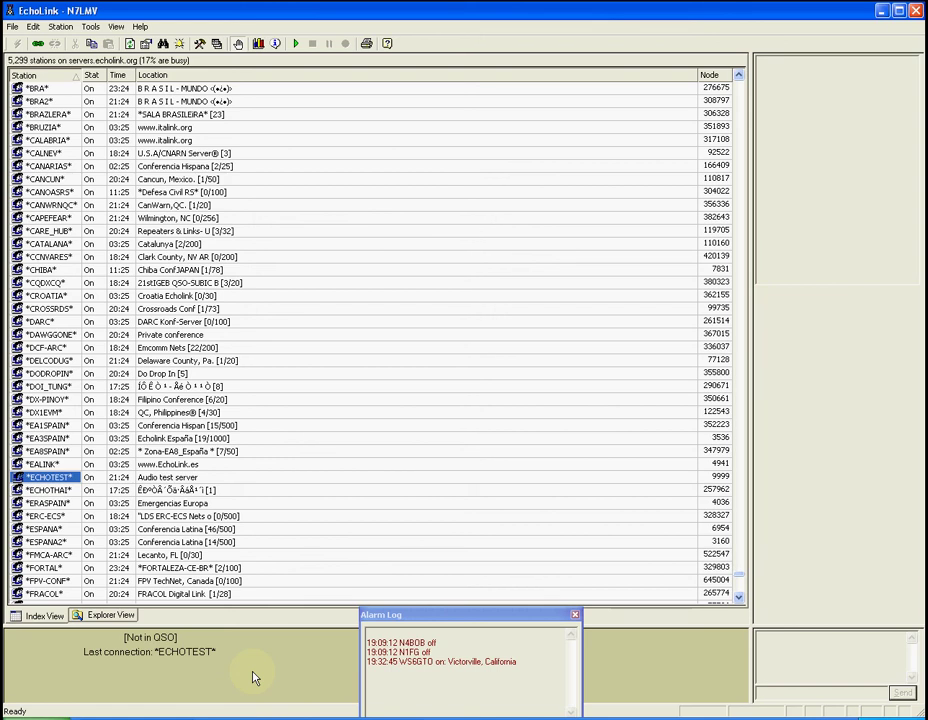
- Move the Alarm Log window up until it is fully in view, and connect to *ECHOTEST* again
left_click(425, 614)
left_click_drag(422, 544, 424, 502)
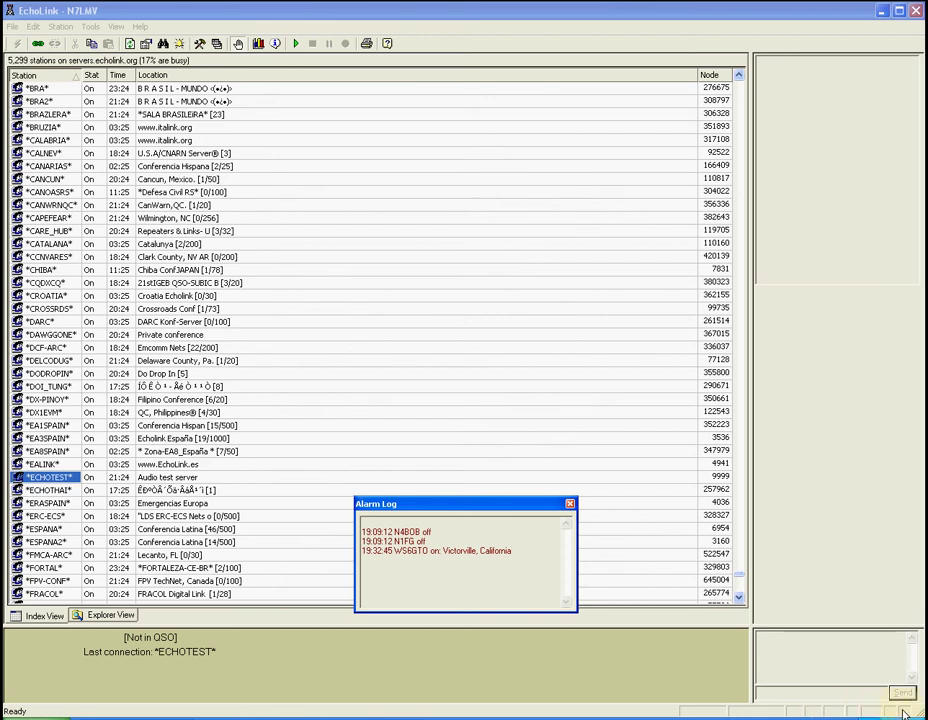
left_click(37, 45)
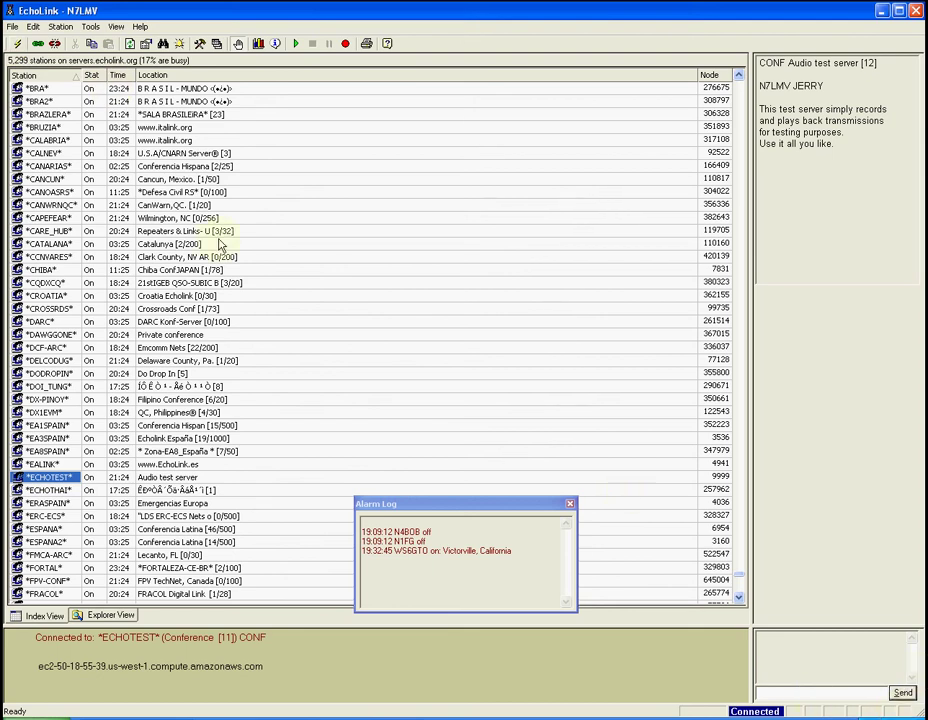
- Start a test transmission to the connected *ECHOTEST* server and stop it to hear the playback
left_click(17, 45)
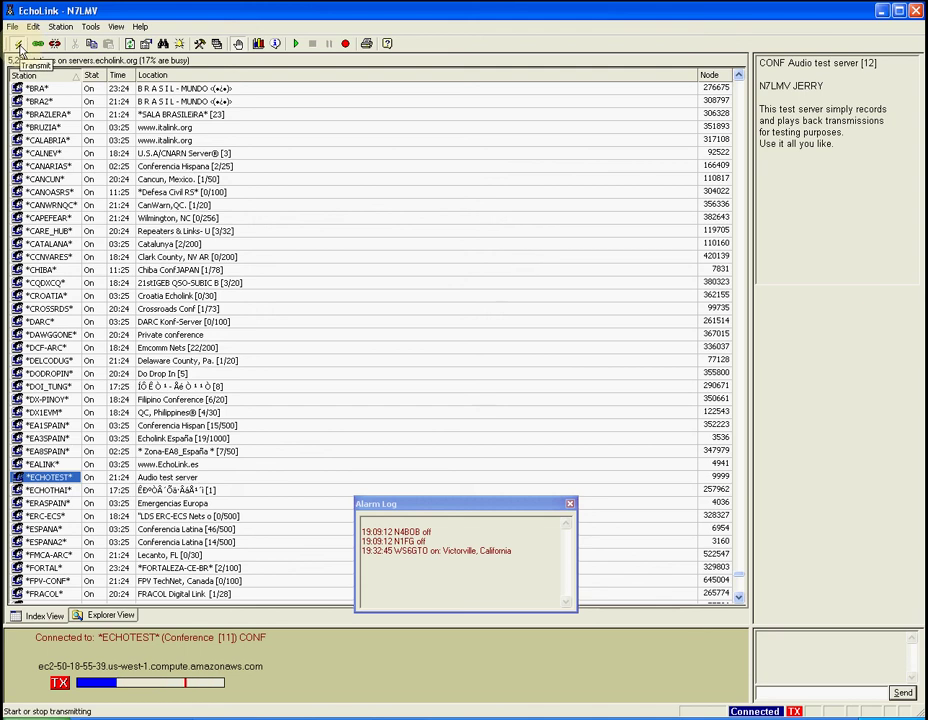
left_click(17, 47)
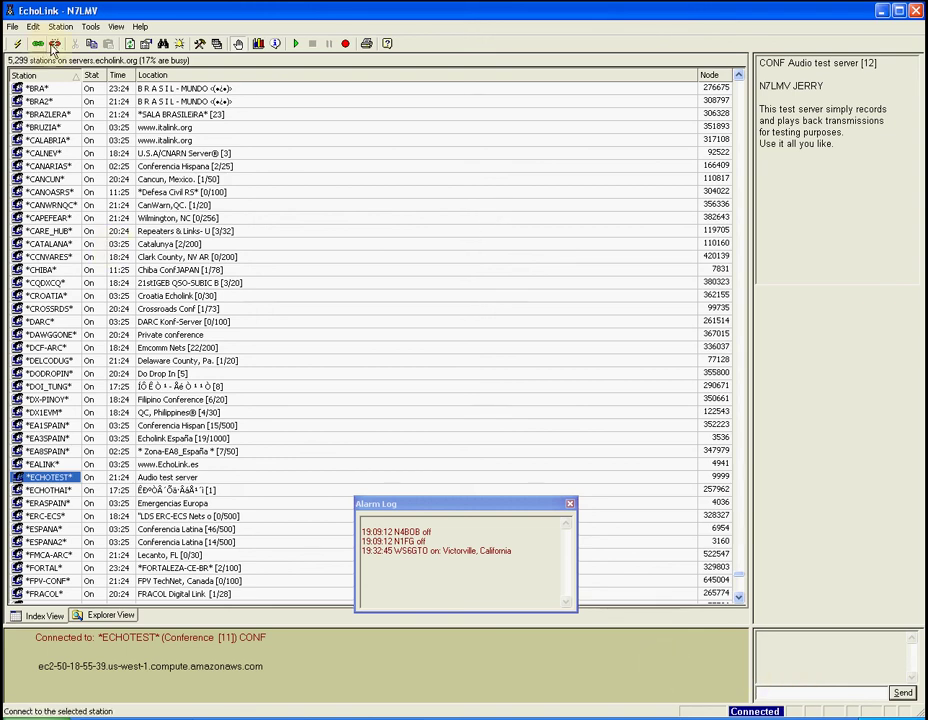
- Send the text messages HELLO and HELLO AGN to *ECHOTEST*, then disconnect from the server
left_click(766, 692)
type("HELLO")
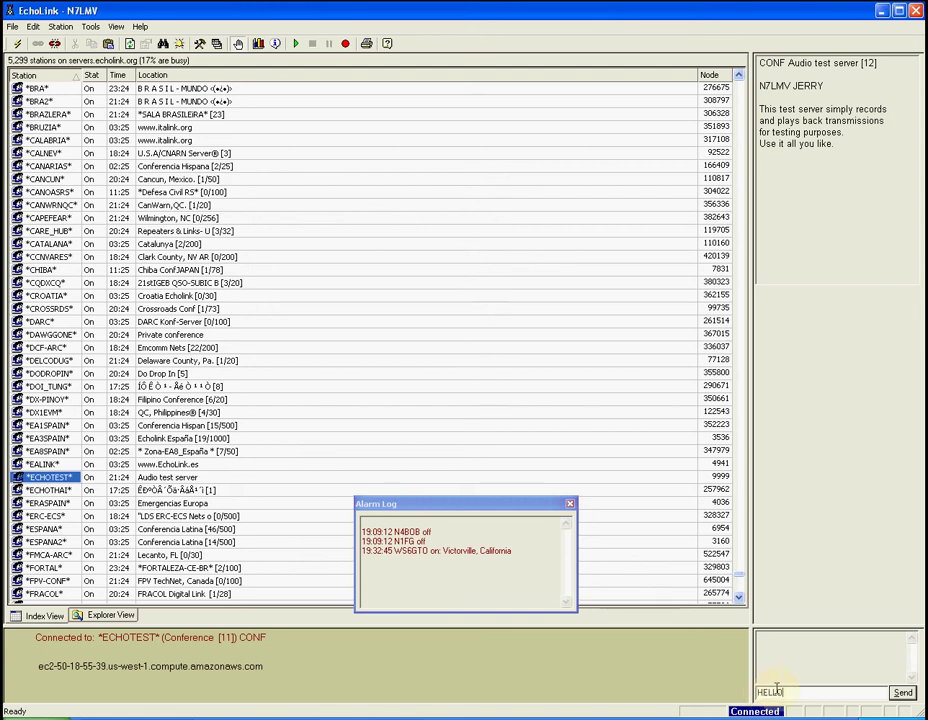
left_click(901, 692)
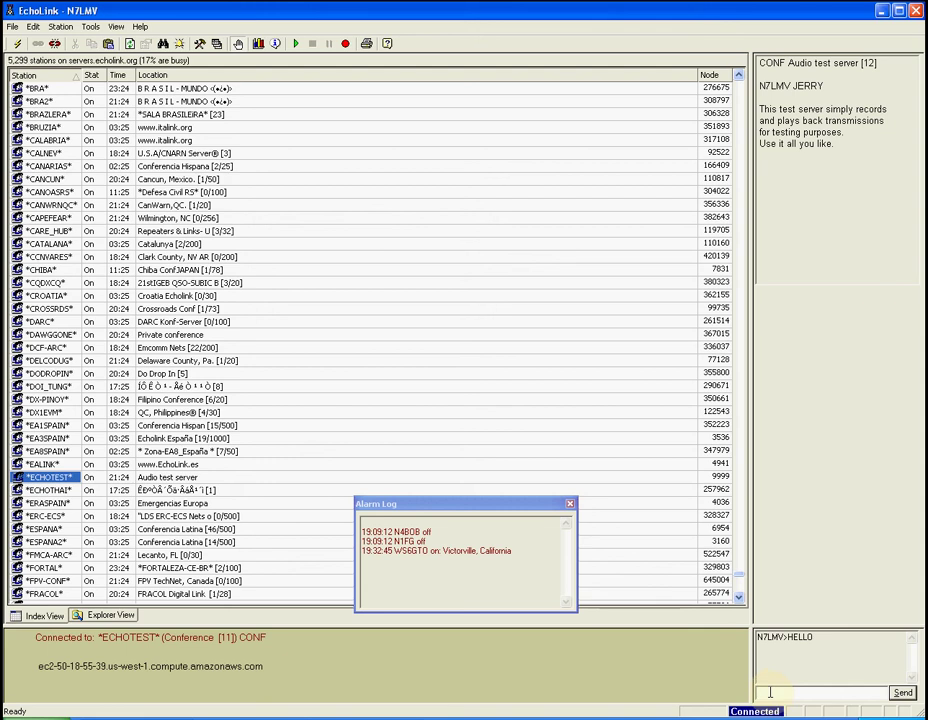
type("HELLO AGN")
left_click(905, 693)
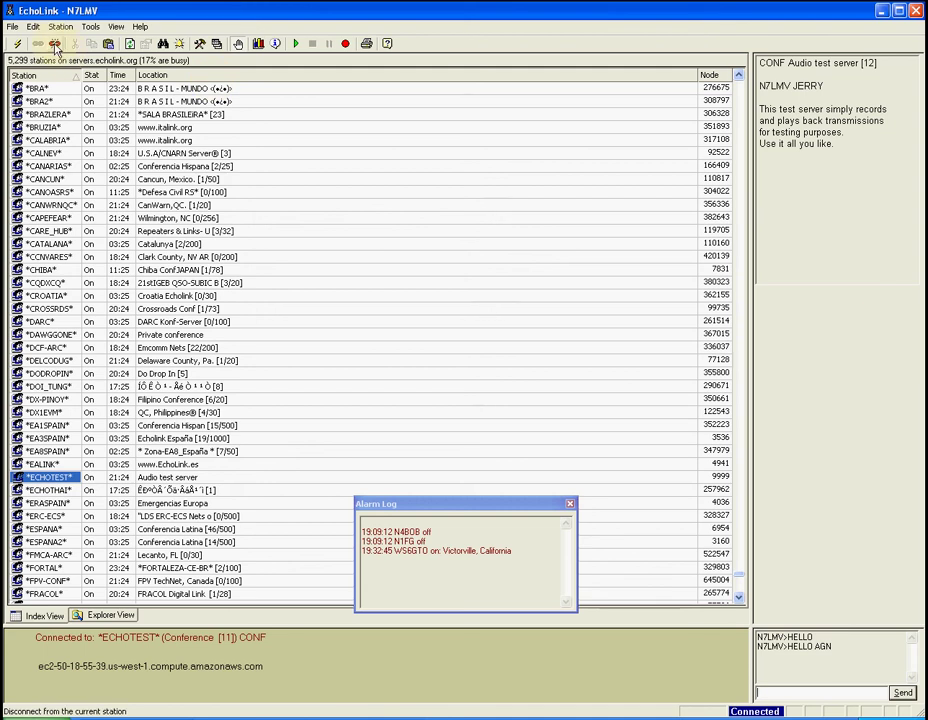
left_click(55, 45)
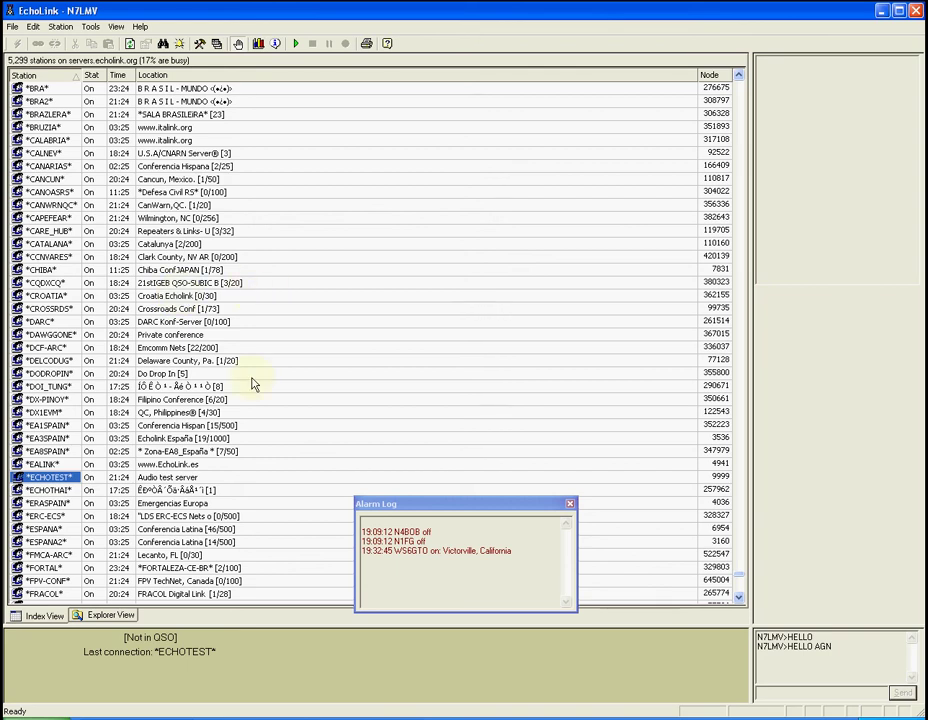
- Switch the station list to Explorer View and list the South Africa stations under Locations, Africa
left_click(112, 615)
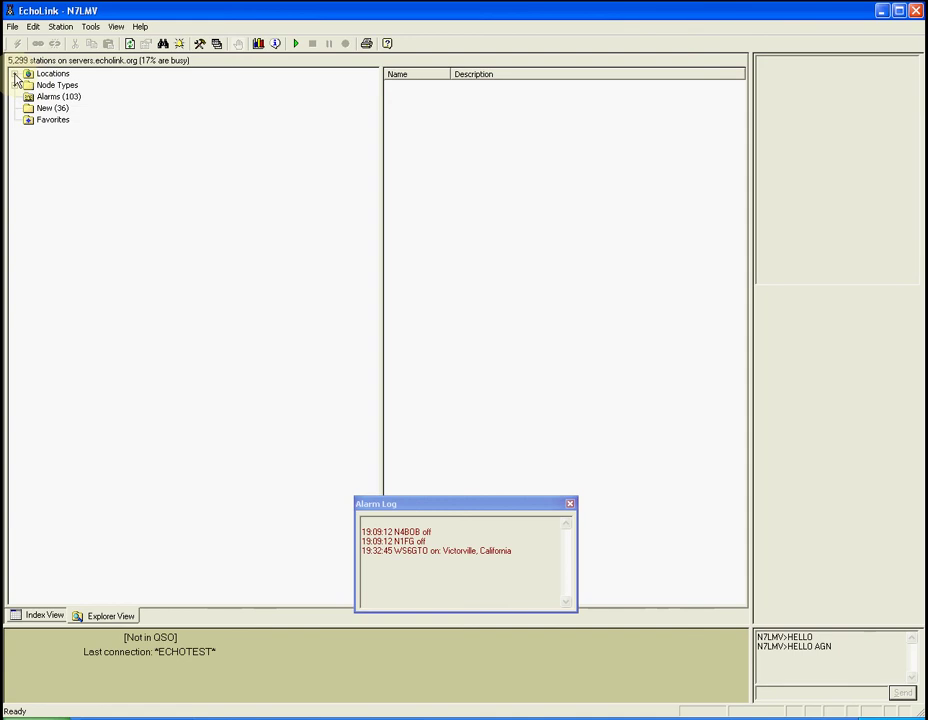
left_click(14, 74)
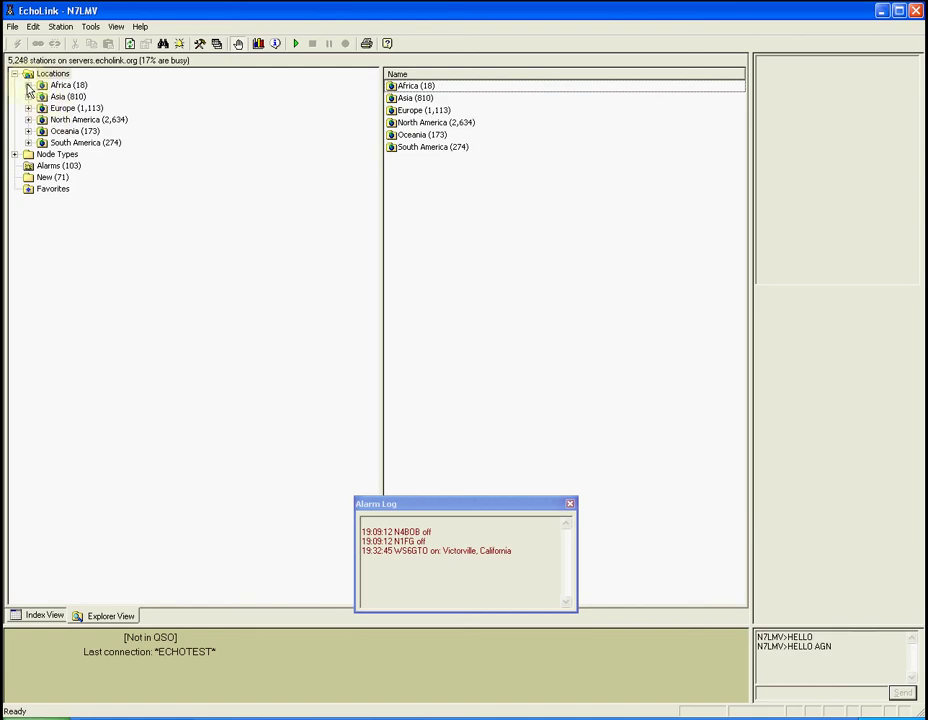
left_click(29, 86)
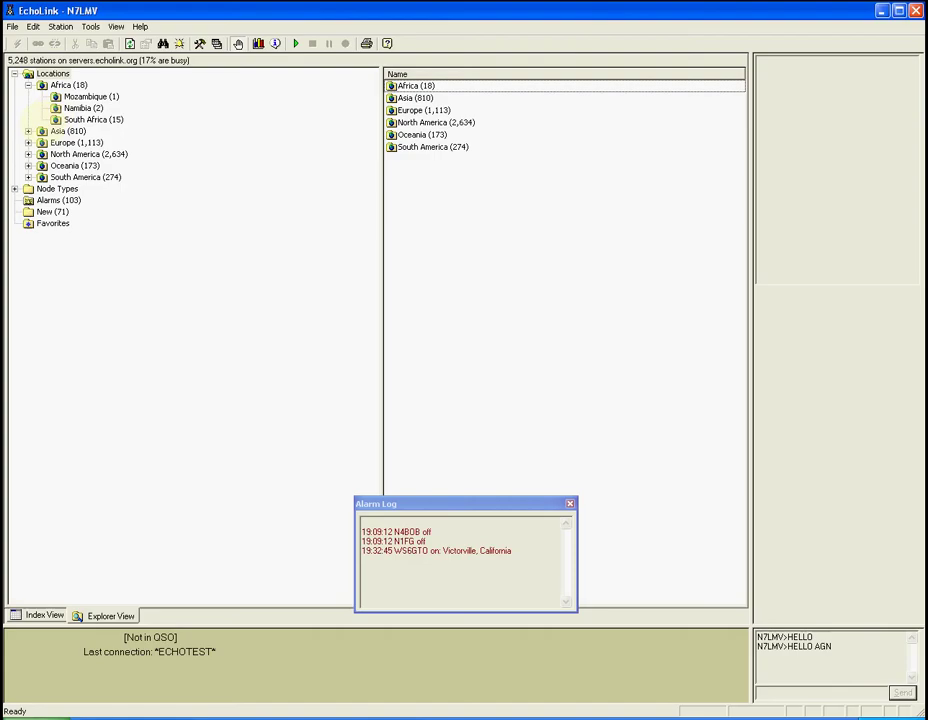
left_click(72, 122)
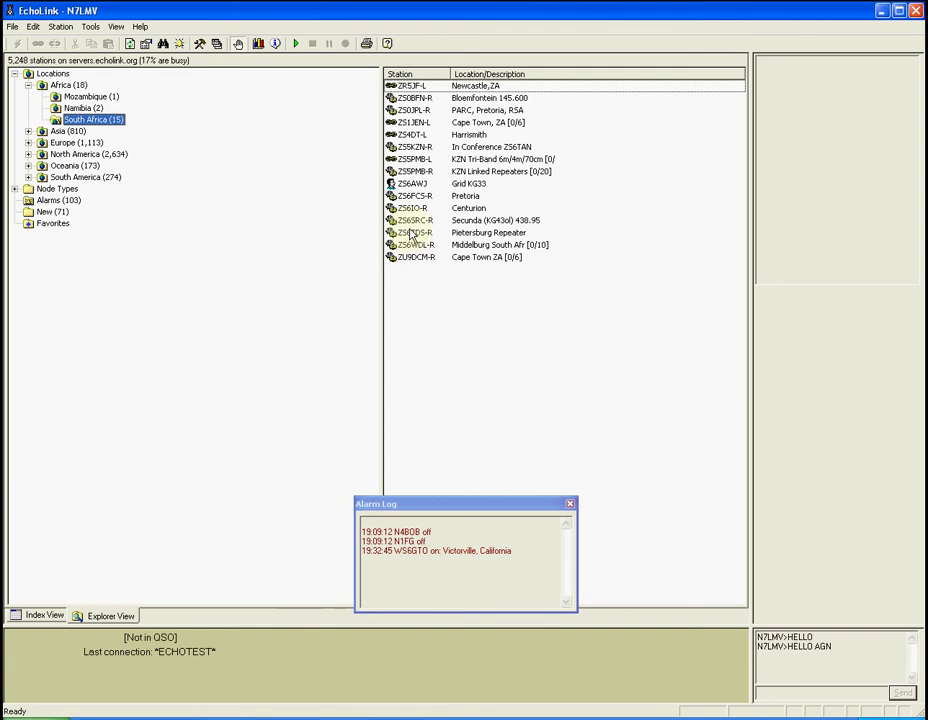
- Connect to the KZN Linked Repeaters station ZS5PMB-R, highlight the node number in its welcome text, and disconnect
mouse_move(406, 189)
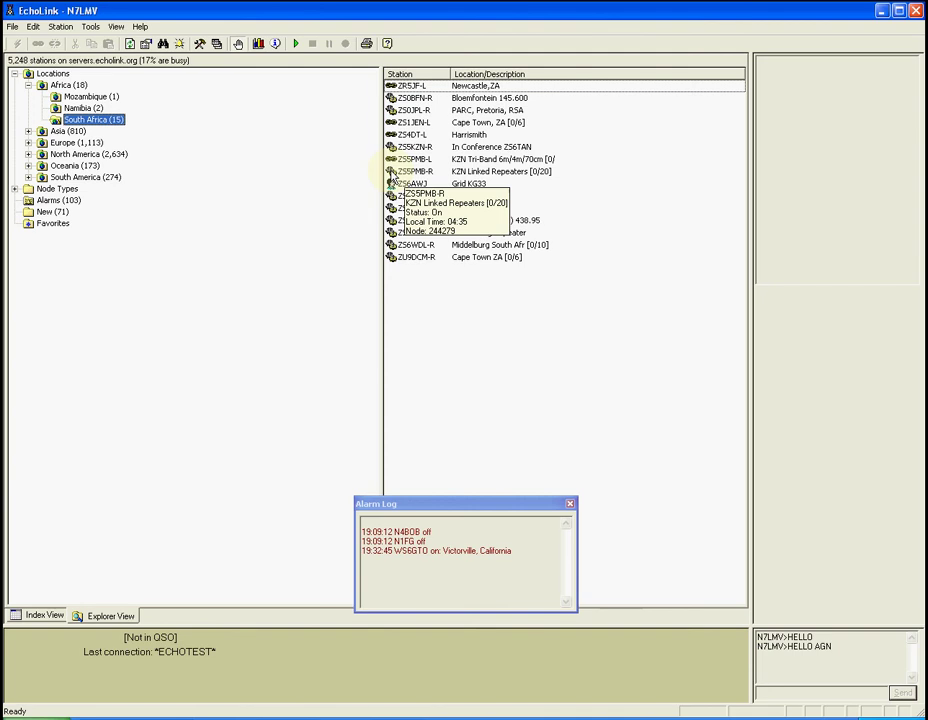
left_click(392, 173)
double_click(392, 173)
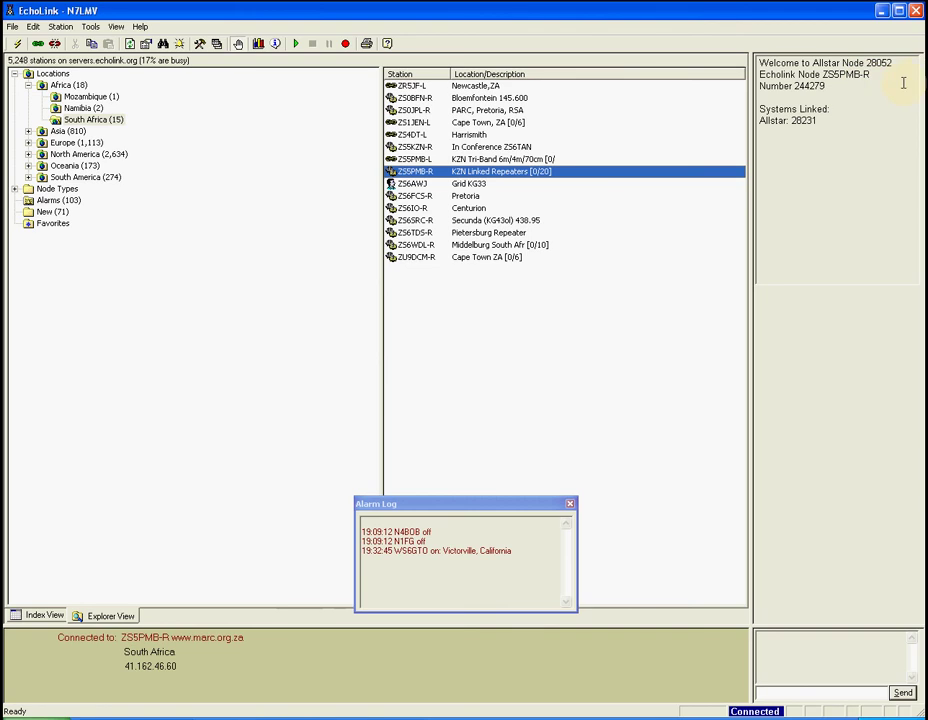
left_click_drag(787, 86, 817, 87)
left_click(861, 114)
left_click(55, 44)
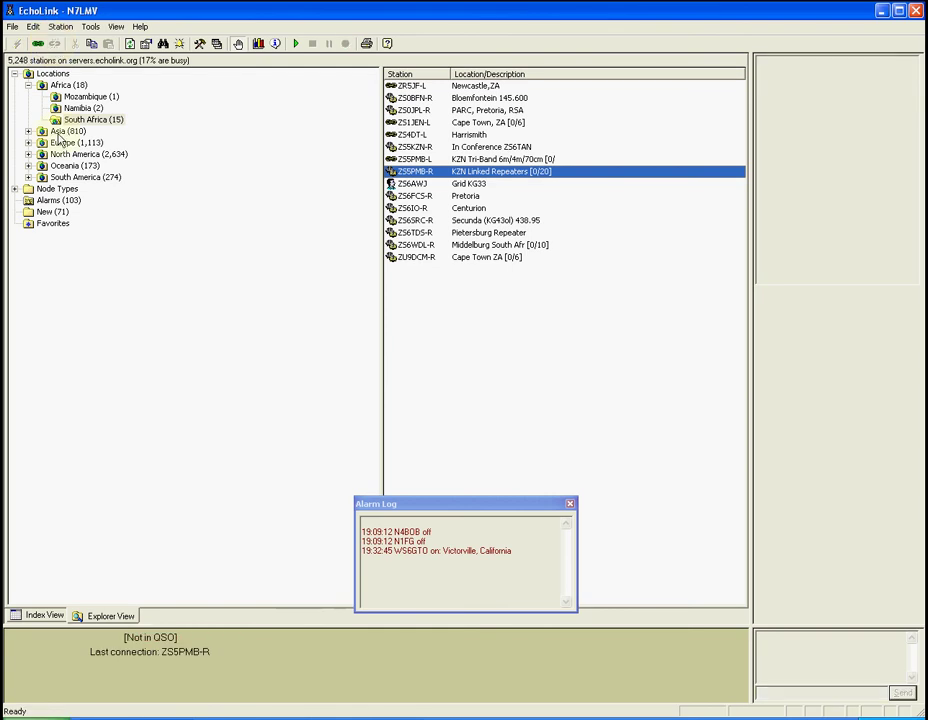
- Collapse Africa and list the Area 4 stations of the United States under North America
left_click(28, 86)
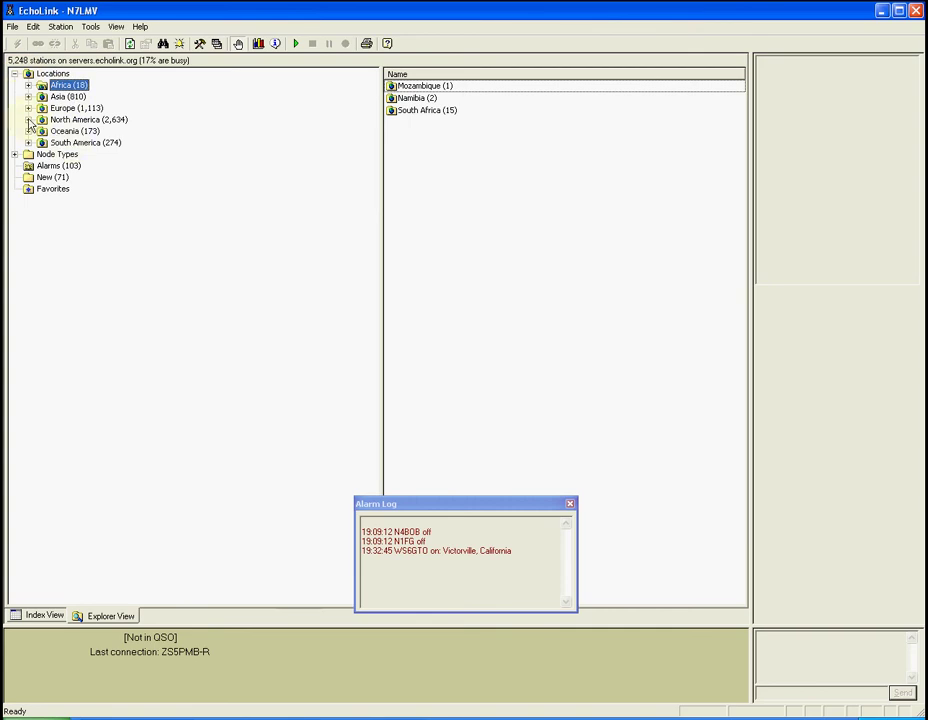
left_click(28, 120)
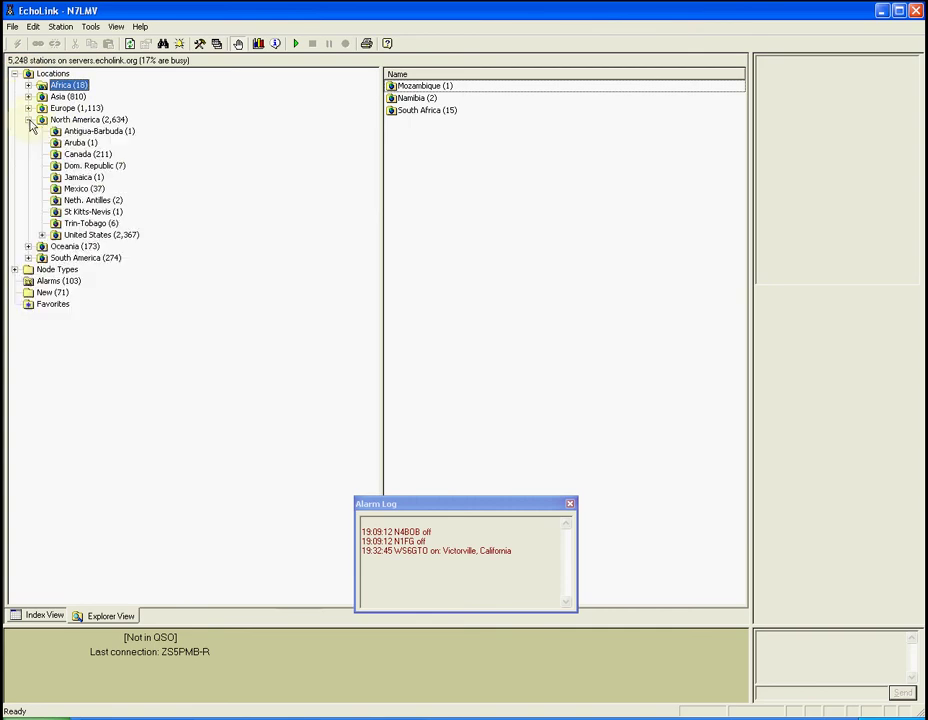
left_click(42, 235)
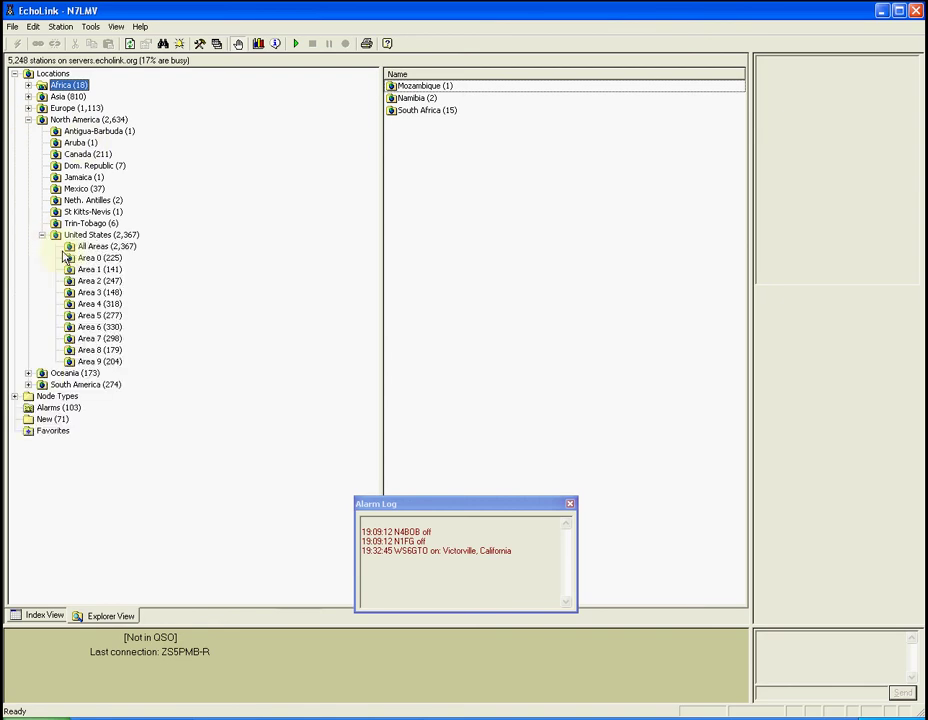
left_click(72, 305)
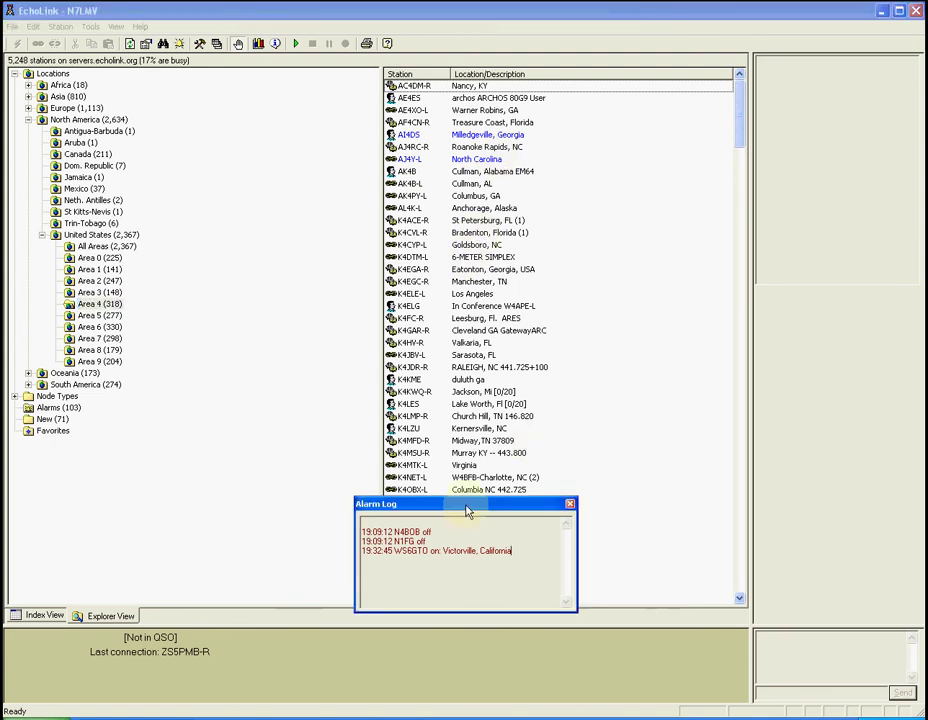
- Move the Alarm Log window down off the station list and browse further through the Area 4 stations
left_click_drag(468, 512, 451, 625)
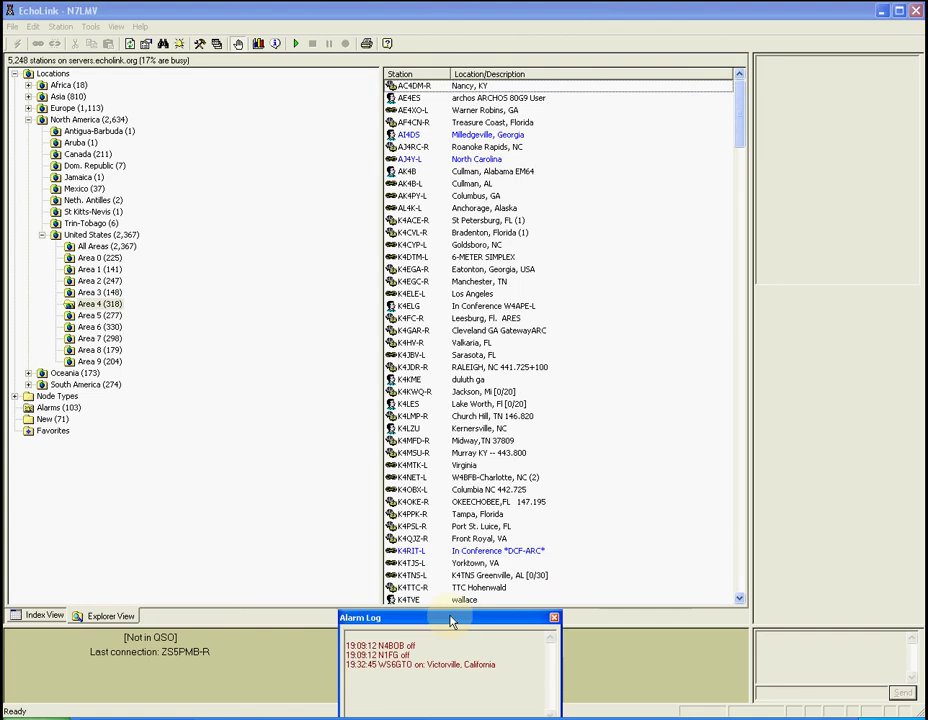
left_click(741, 603)
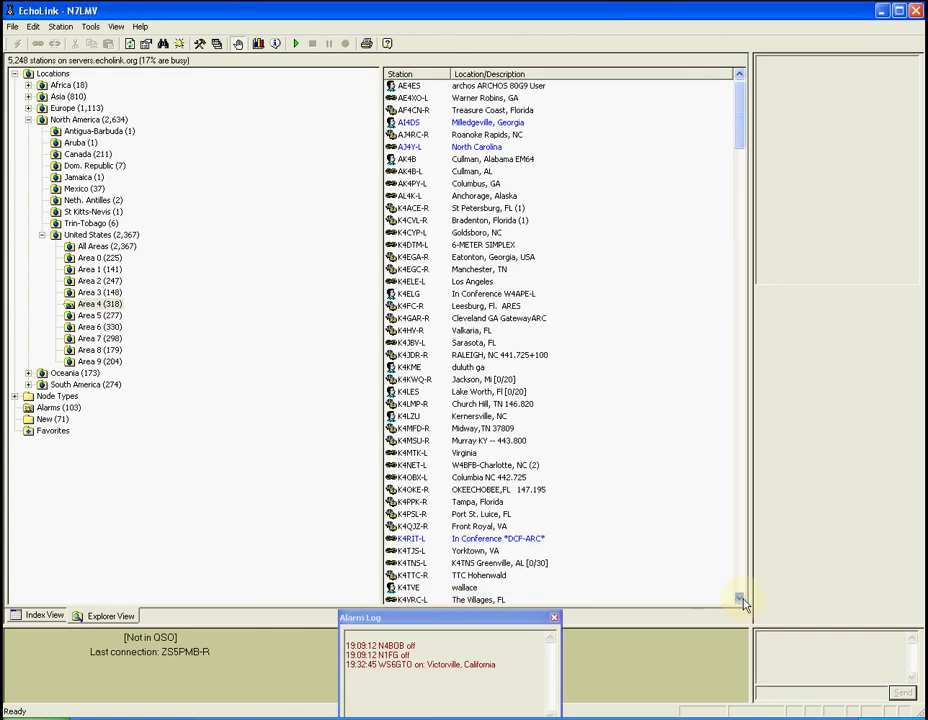
scroll(741, 603, "down", 8)
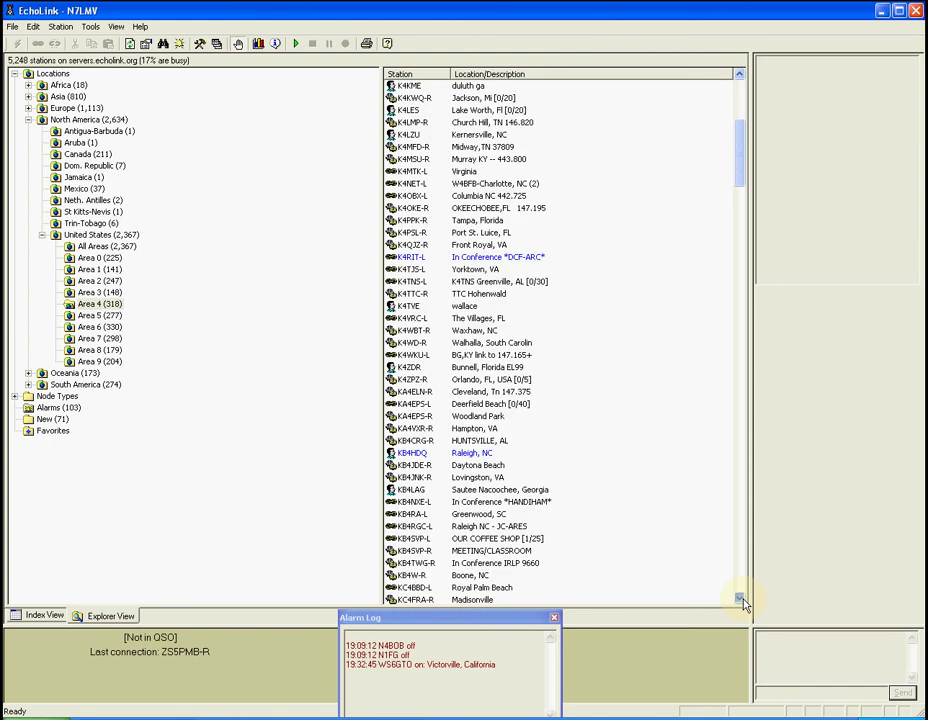
left_click(741, 603)
mouse_move(414, 530)
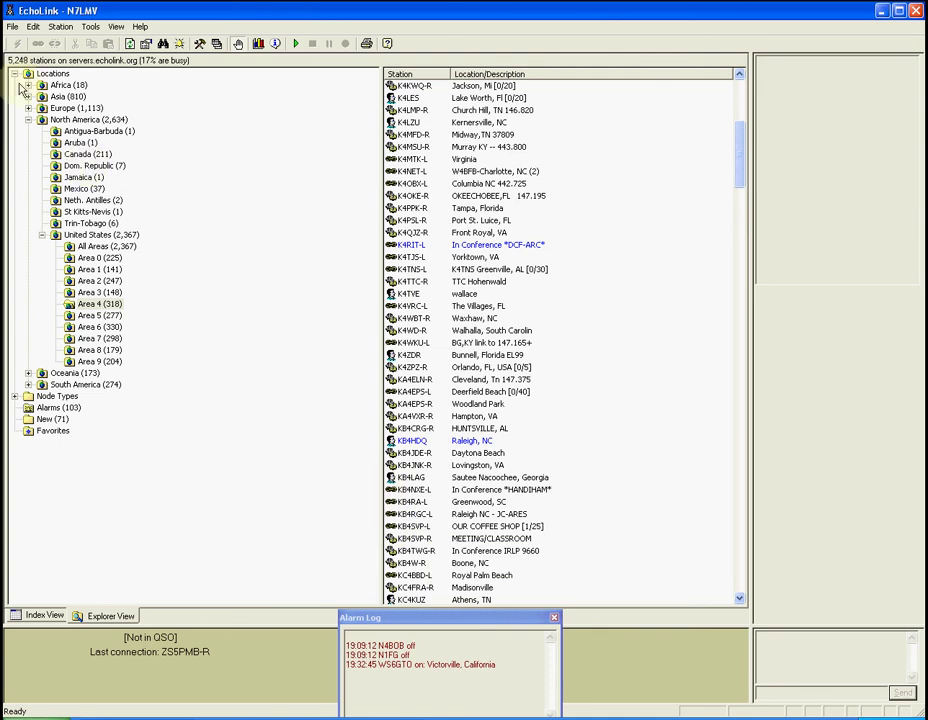
- Collapse United States and North America, and examine the Users list under Node Types before collapsing it
left_click(42, 235)
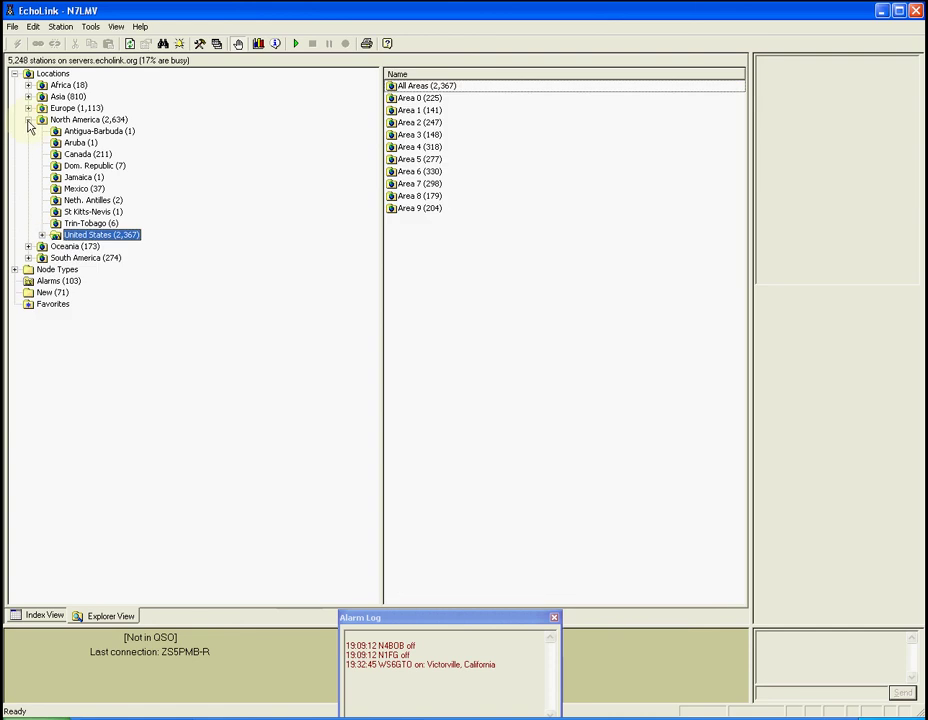
left_click(28, 120)
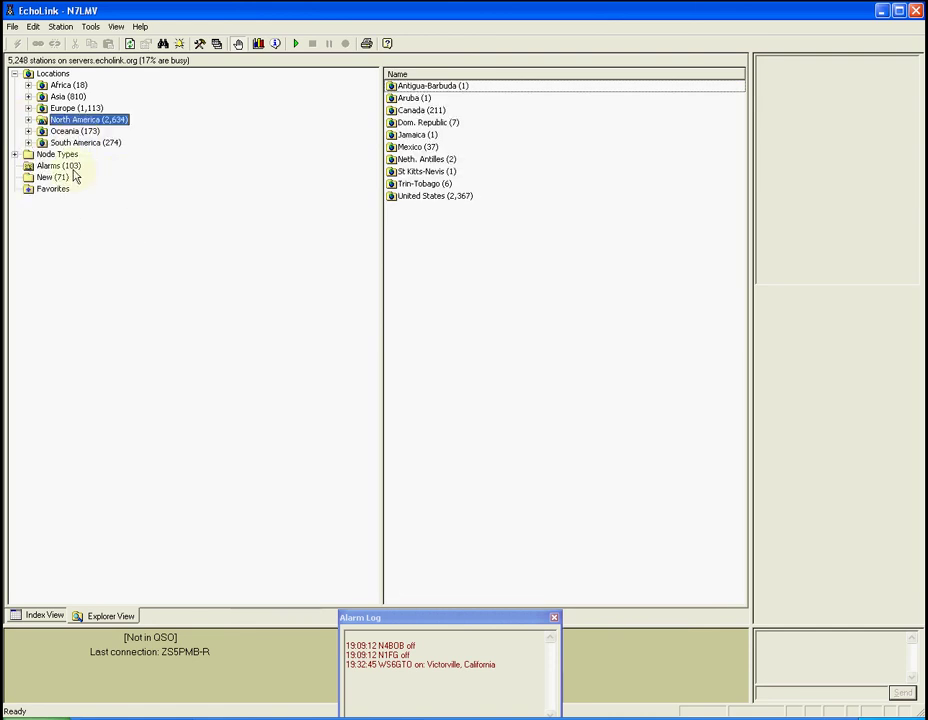
left_click(15, 155)
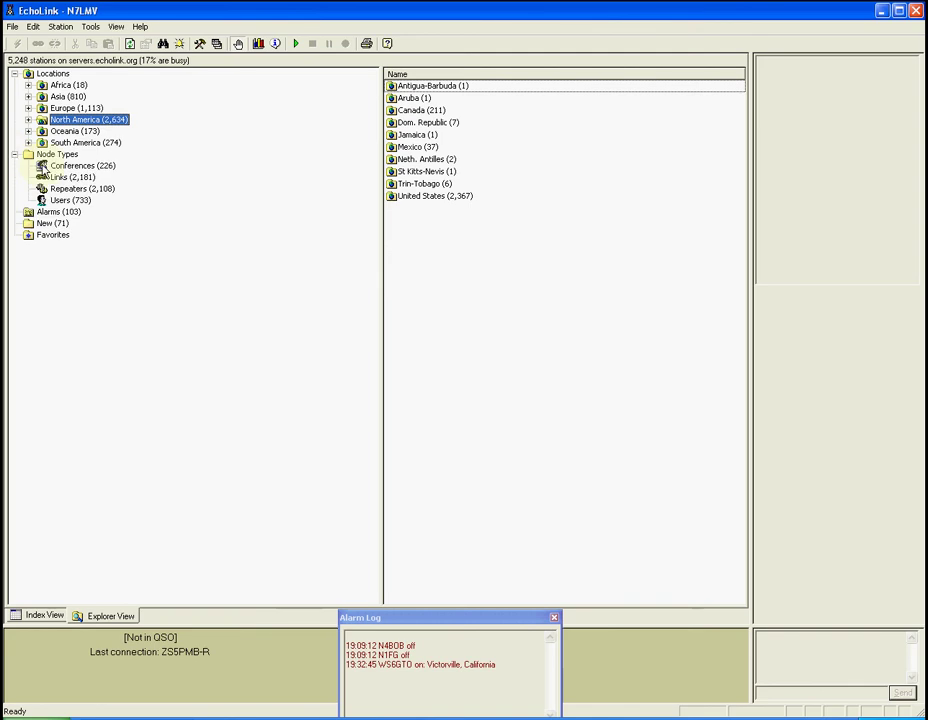
left_click(43, 203)
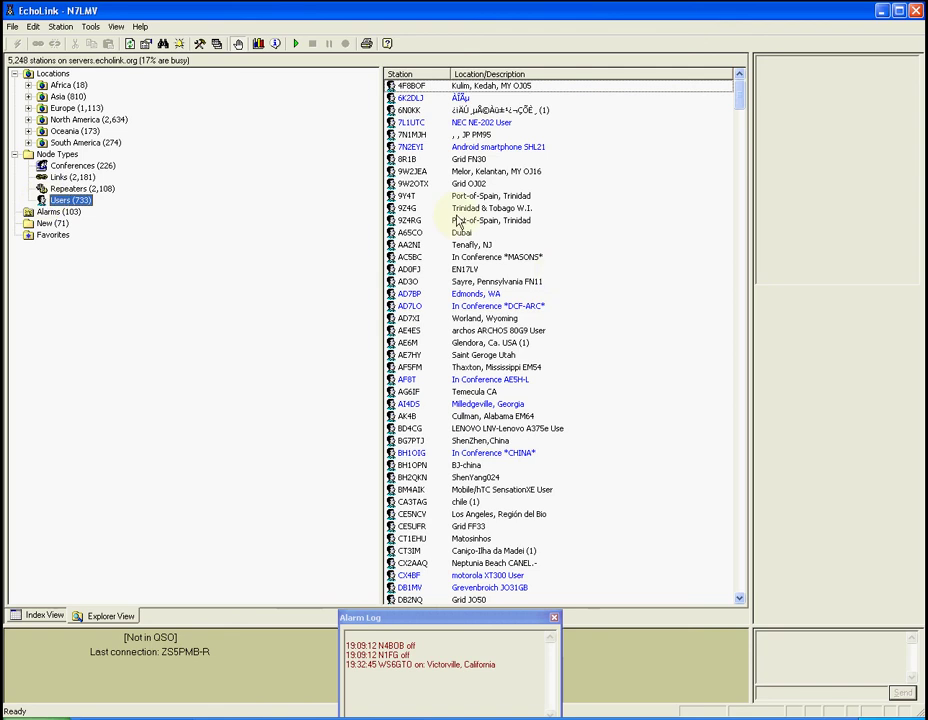
mouse_move(462, 214)
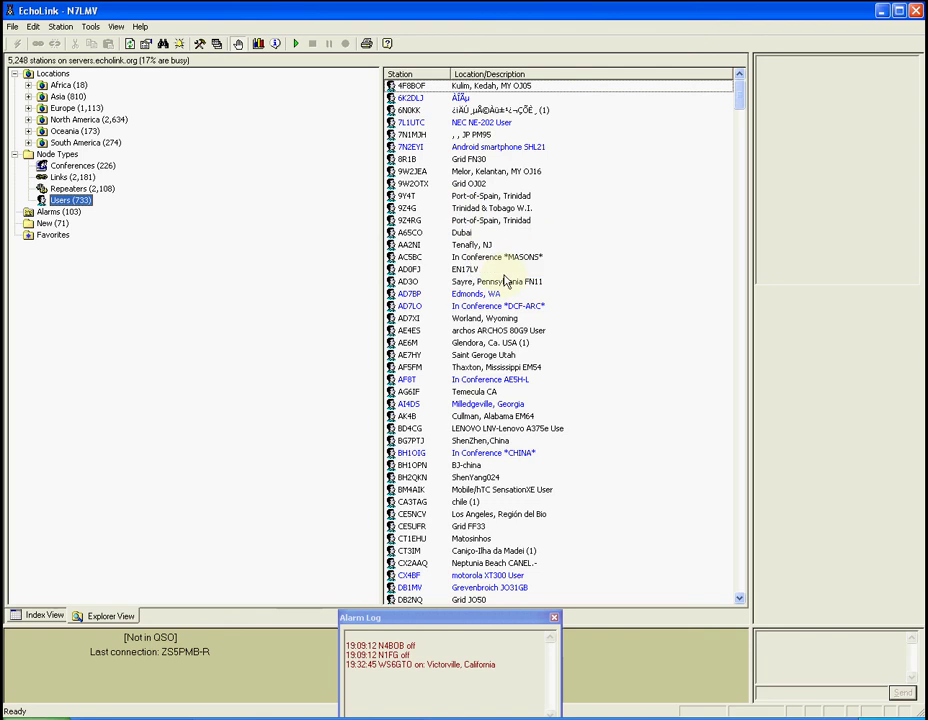
mouse_move(505, 281)
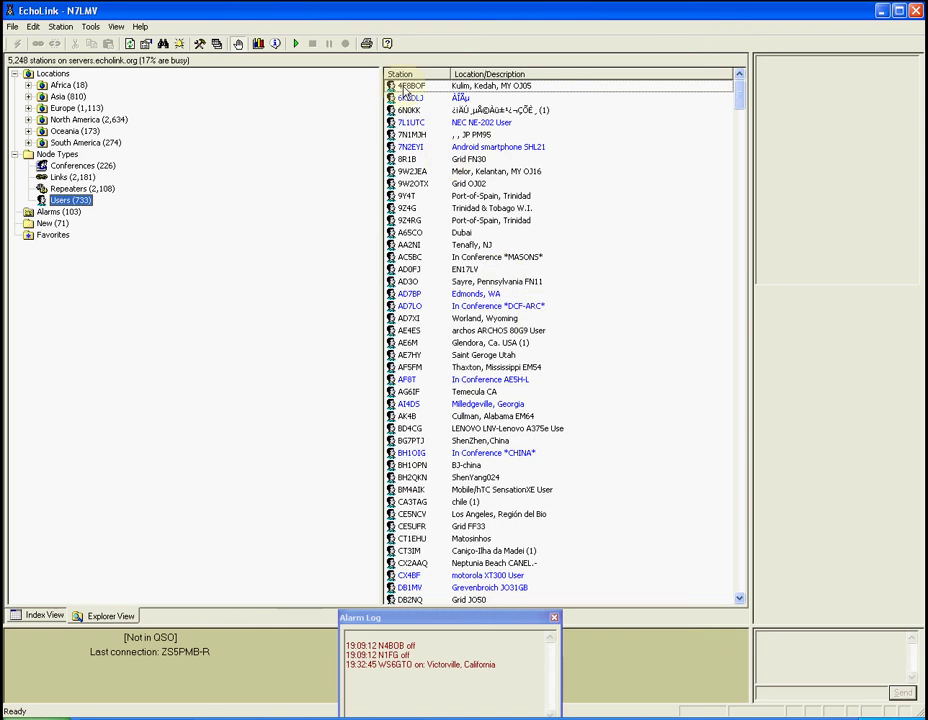
mouse_move(420, 94)
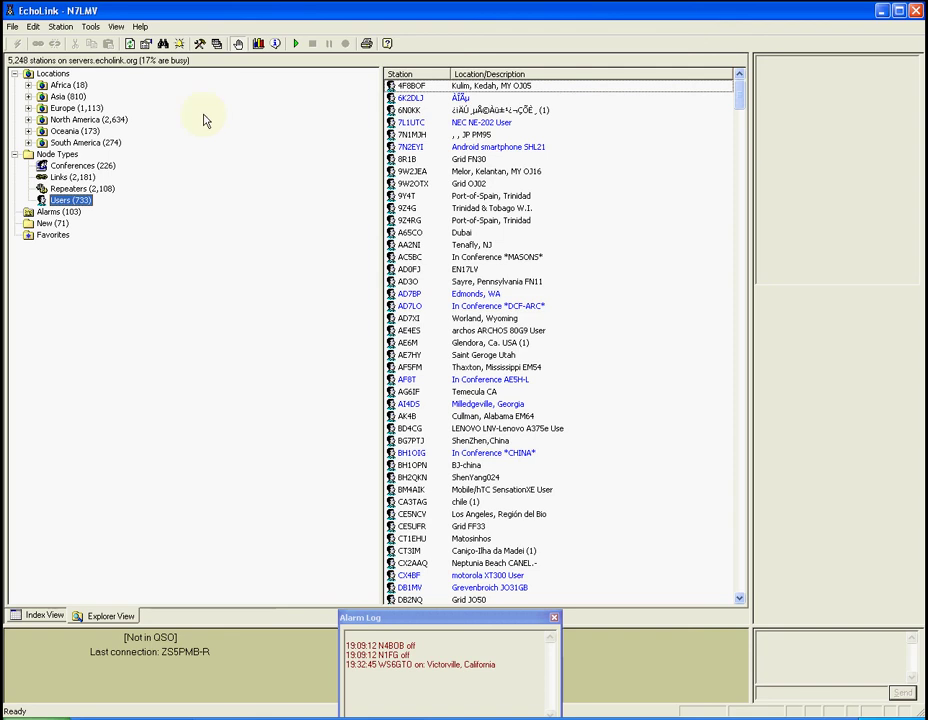
left_click(15, 154)
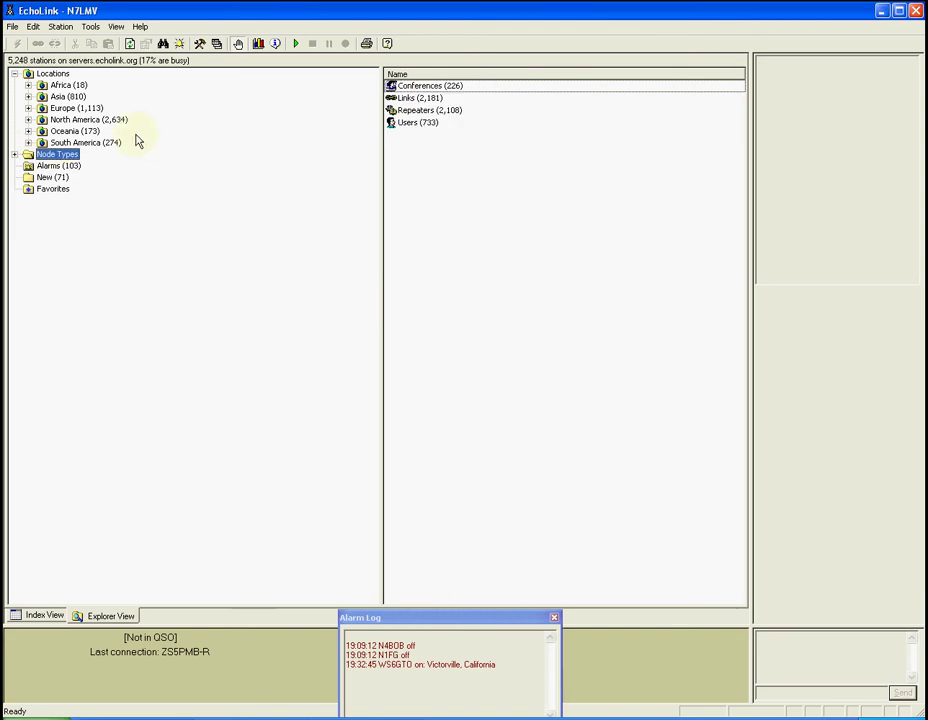
- Show the Alarms stations, connect to the OUR COFFEE SHOP conference KB4SVP-L, and disconnect from it
left_click(54, 167)
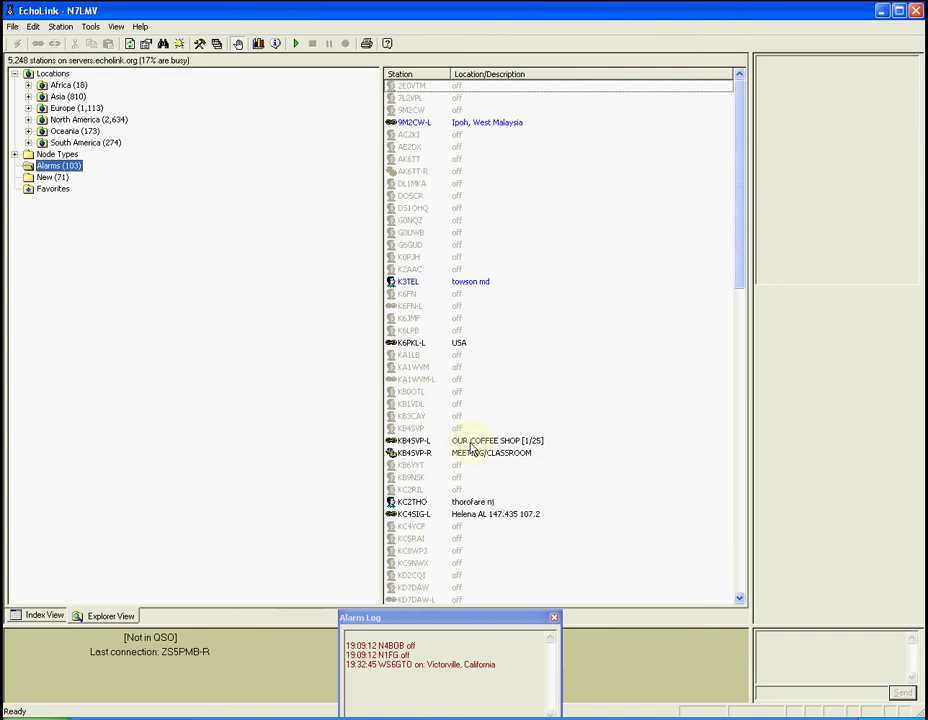
mouse_move(395, 444)
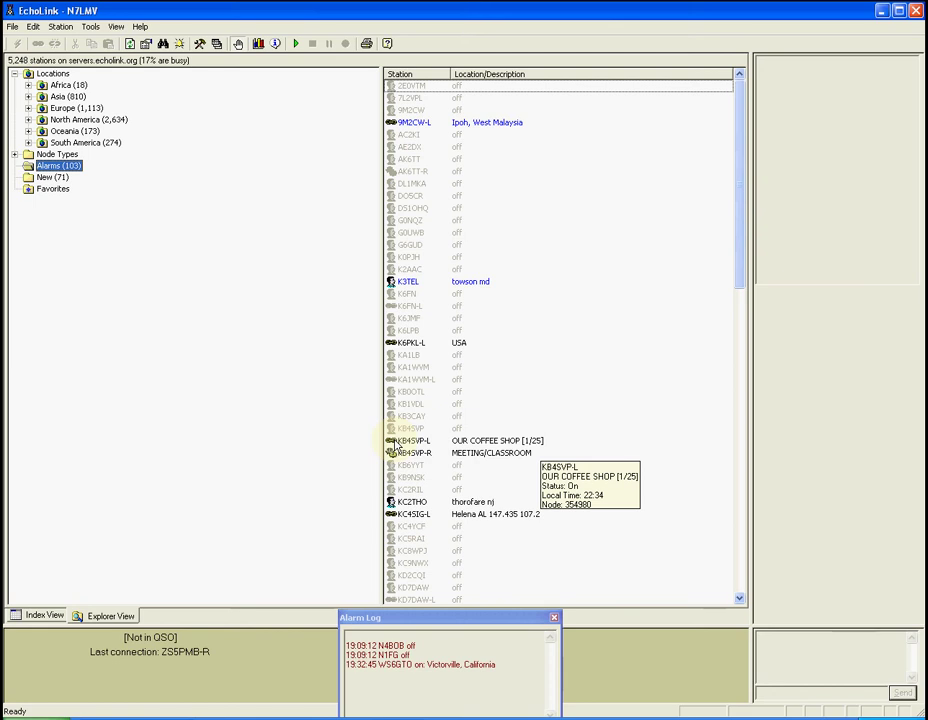
double_click(397, 441)
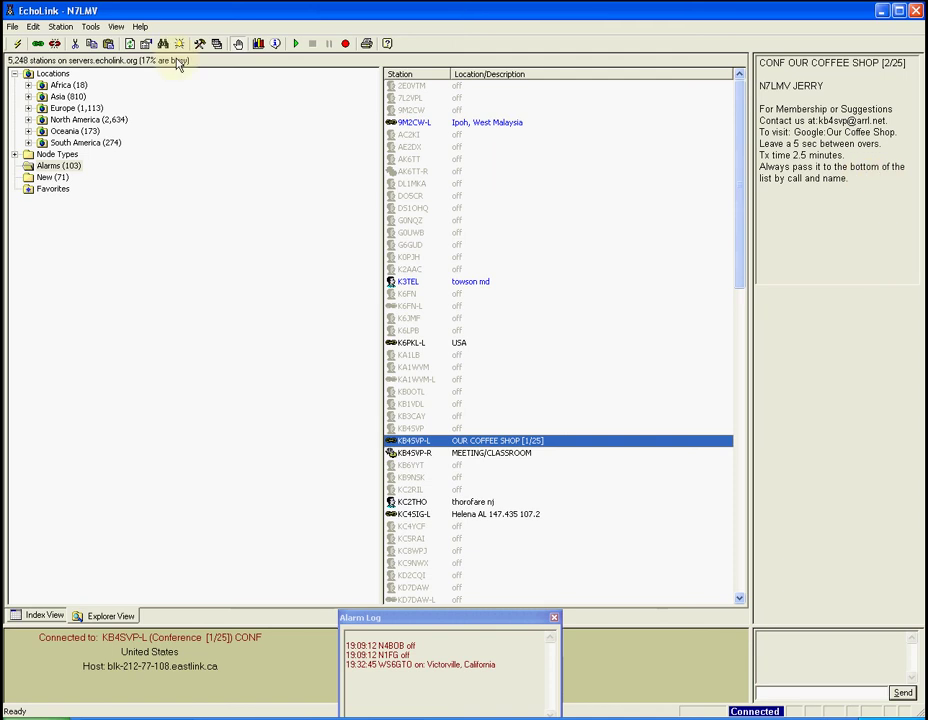
left_click(53, 45)
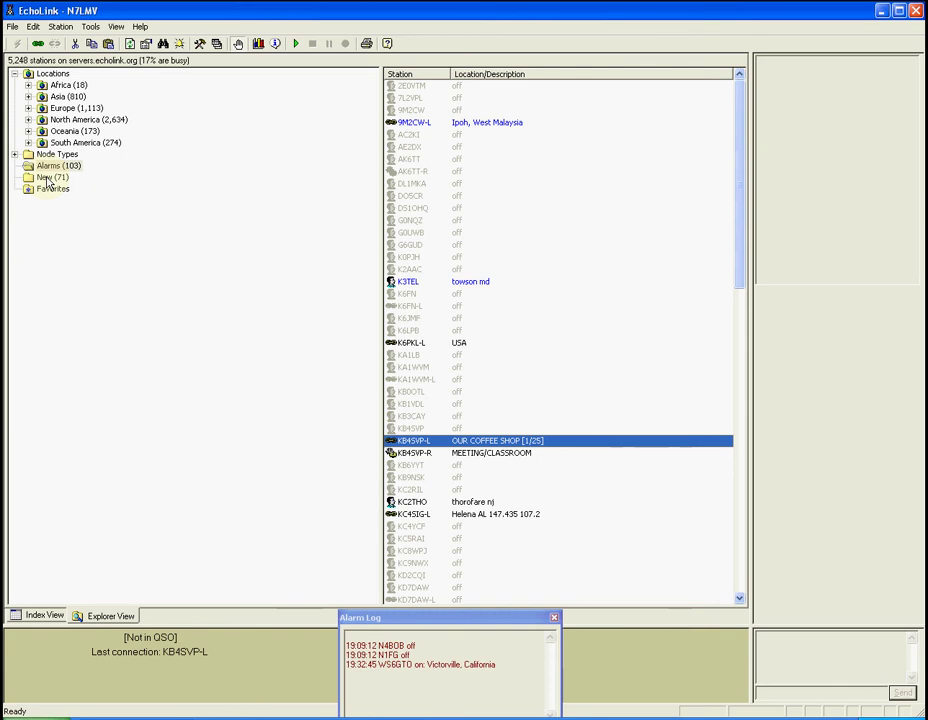
- View the New and Favorites station folders, and return to the Alarms folder
left_click(48, 178)
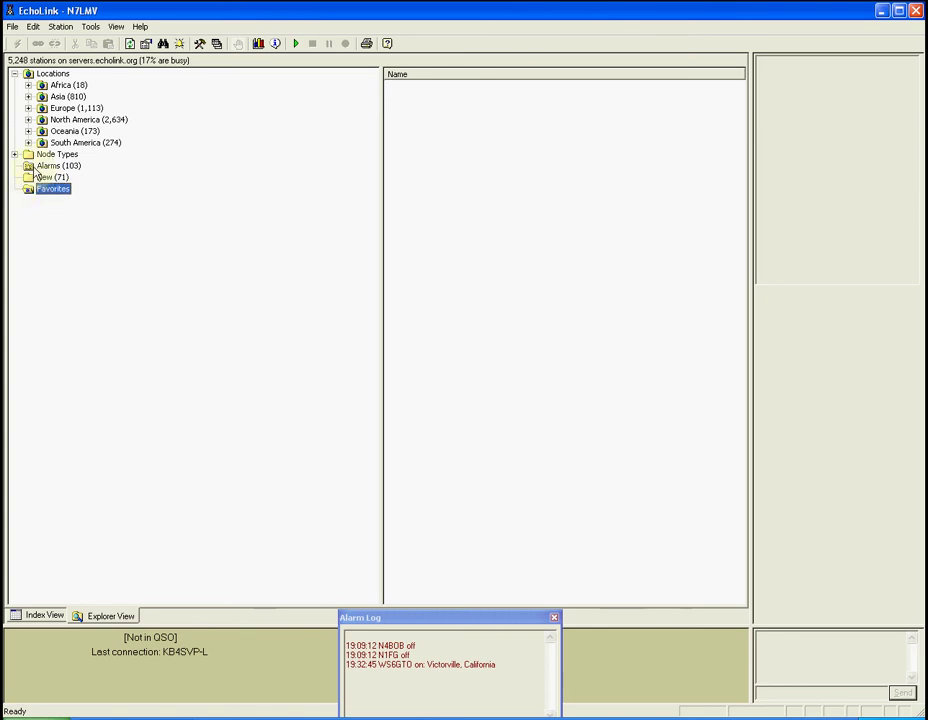
left_click(45, 166)
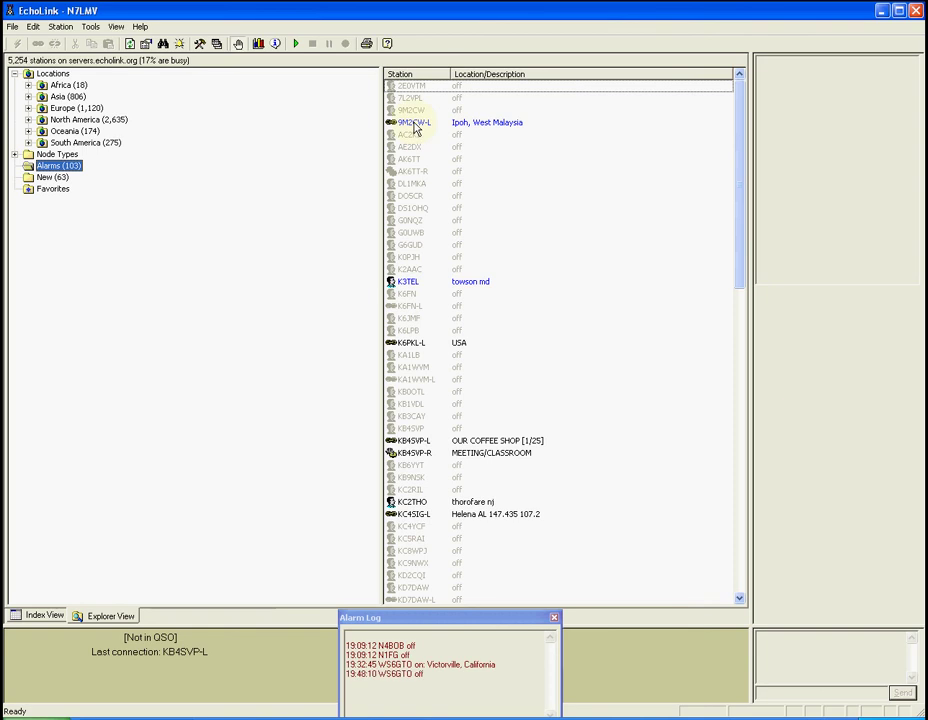
- Add stations 9M2CW-L and DL1MKA from the Alarms list to the Favorites folder, and show the Favorites stations
mouse_move(417, 128)
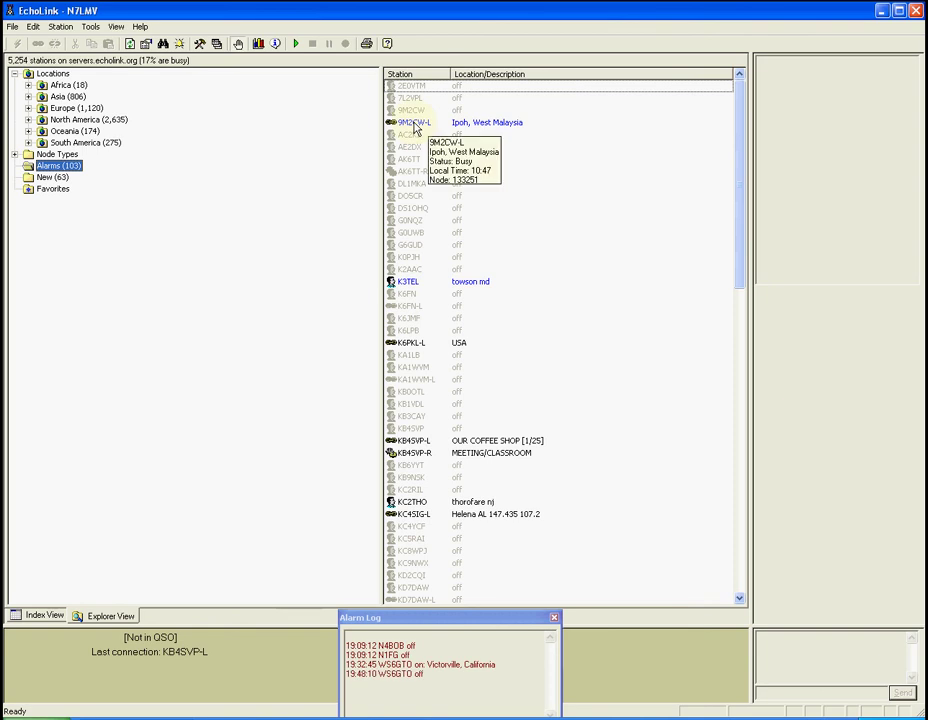
left_click(417, 124)
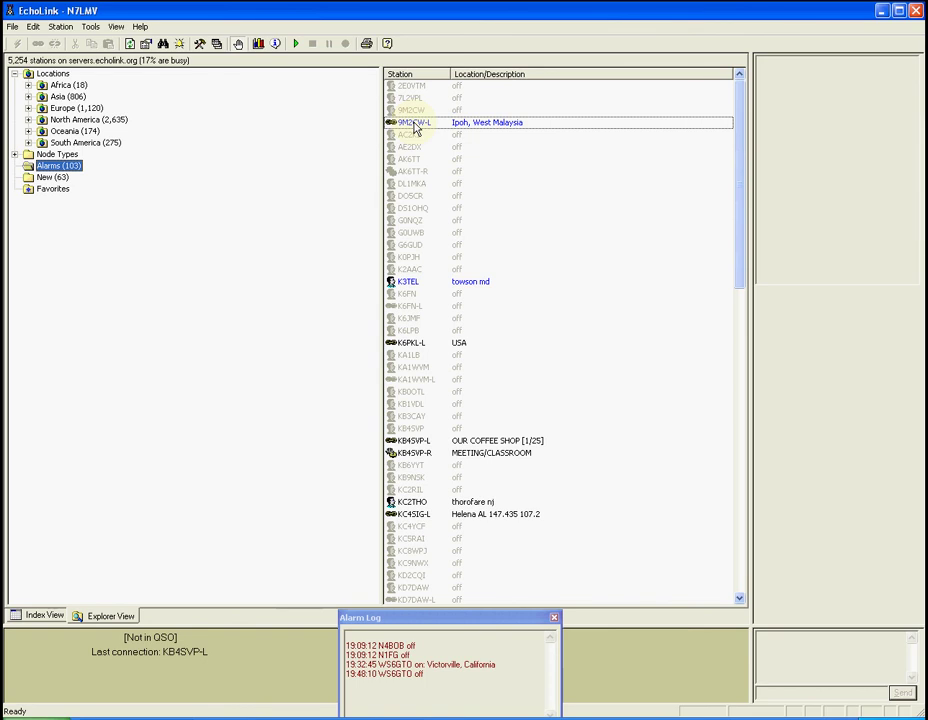
left_click_drag(417, 128, 26, 195)
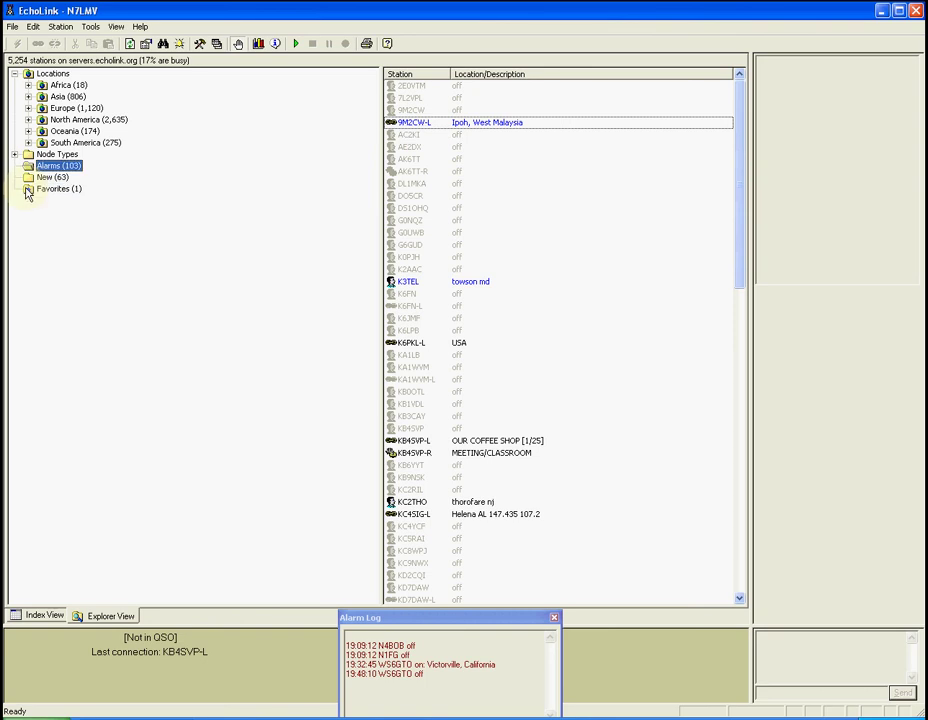
left_click(406, 187)
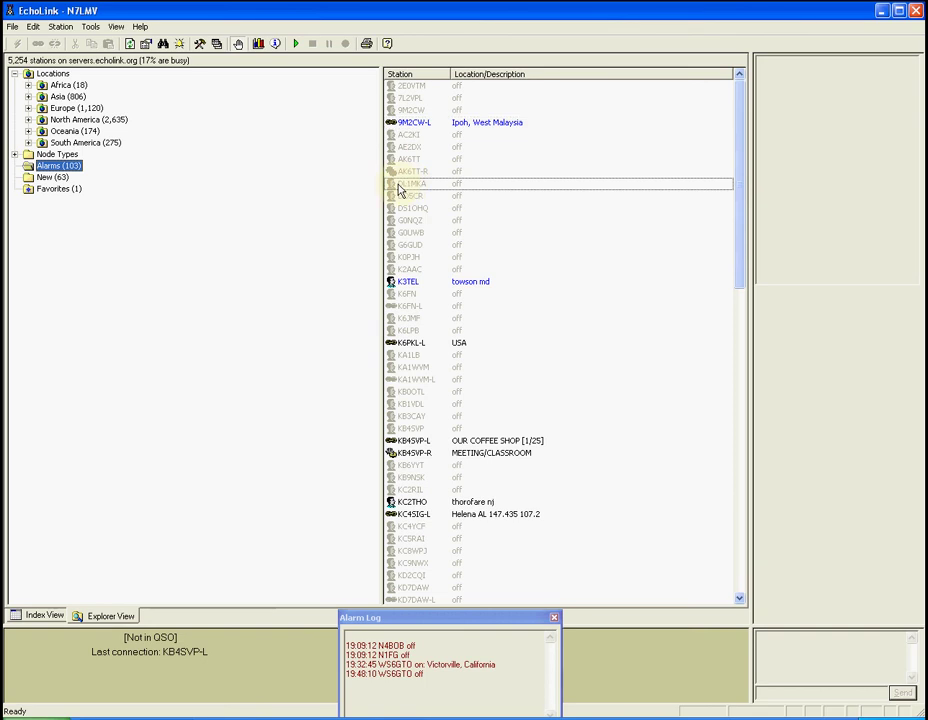
left_click_drag(398, 189, 44, 194)
left_click(27, 191)
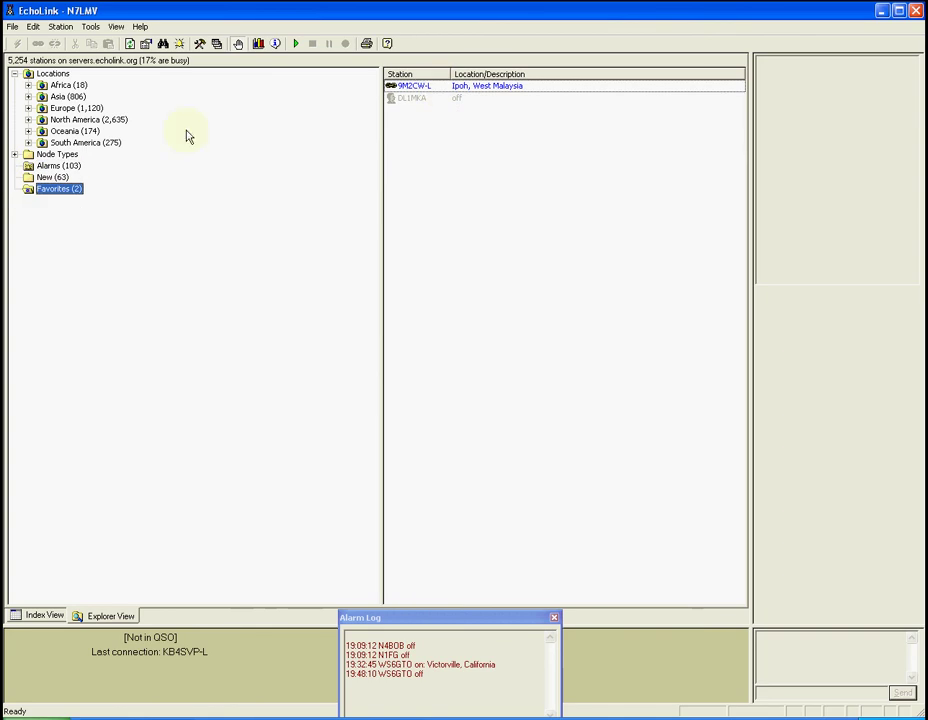
- Return to the Alarms folder and look through its stations down to the end of the list
left_click(58, 165)
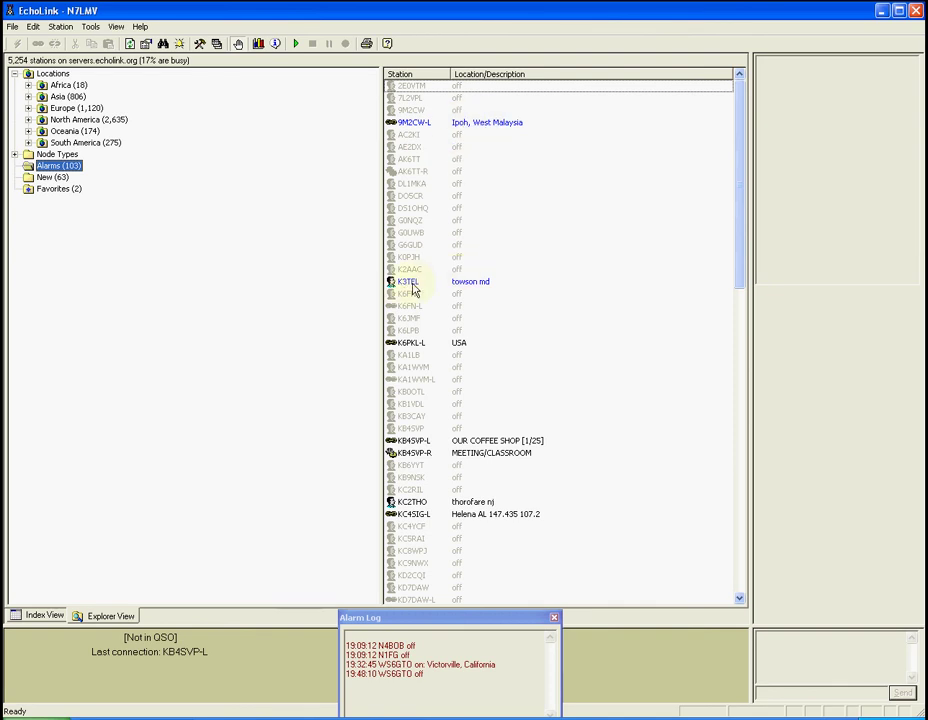
mouse_move(424, 290)
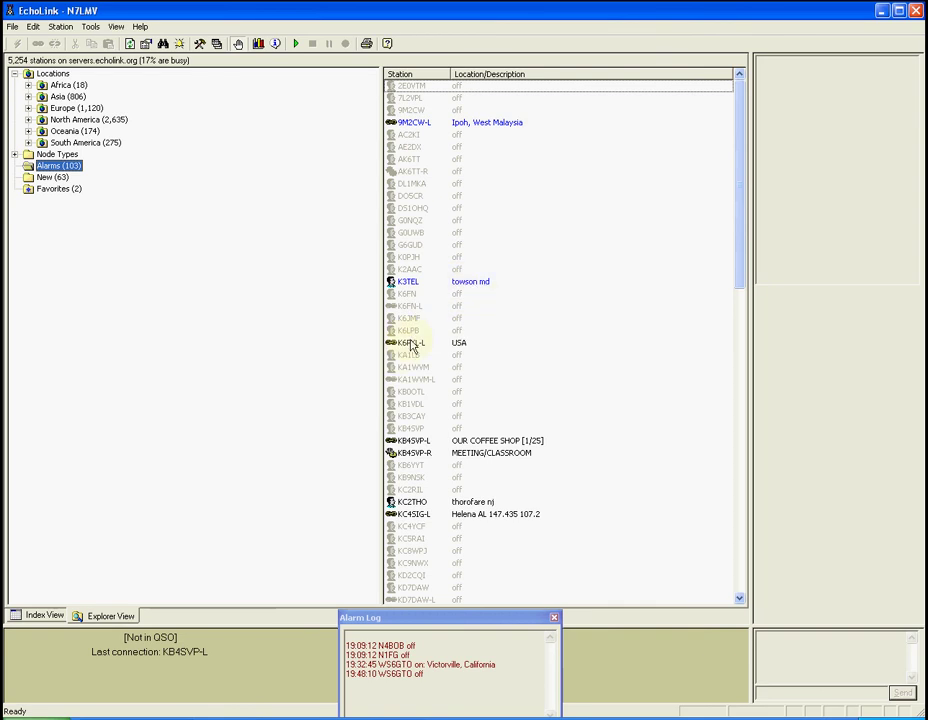
mouse_move(411, 346)
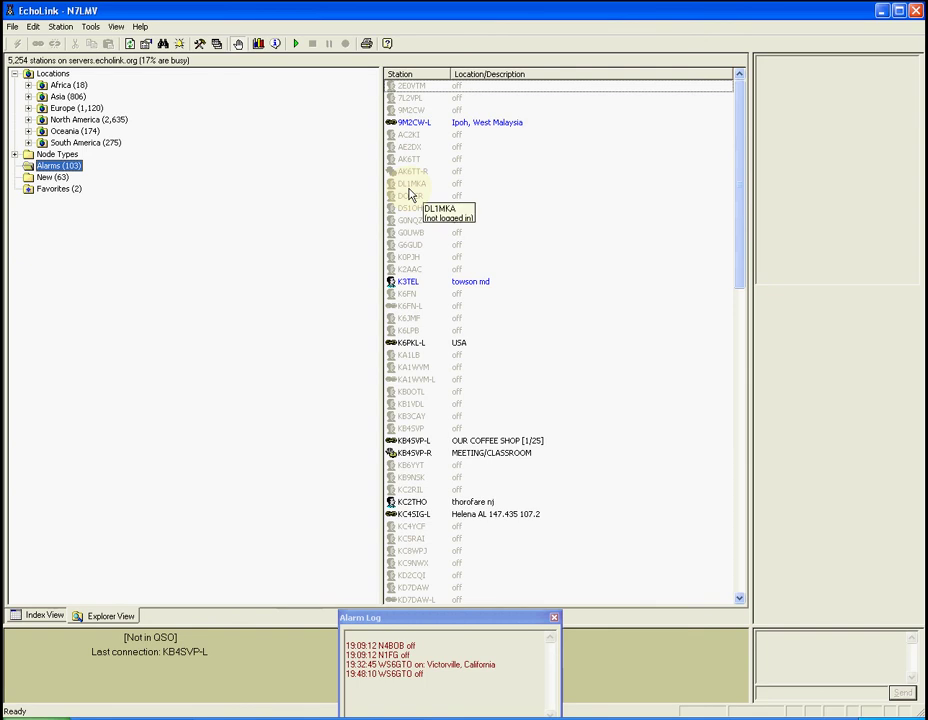
left_click(740, 601)
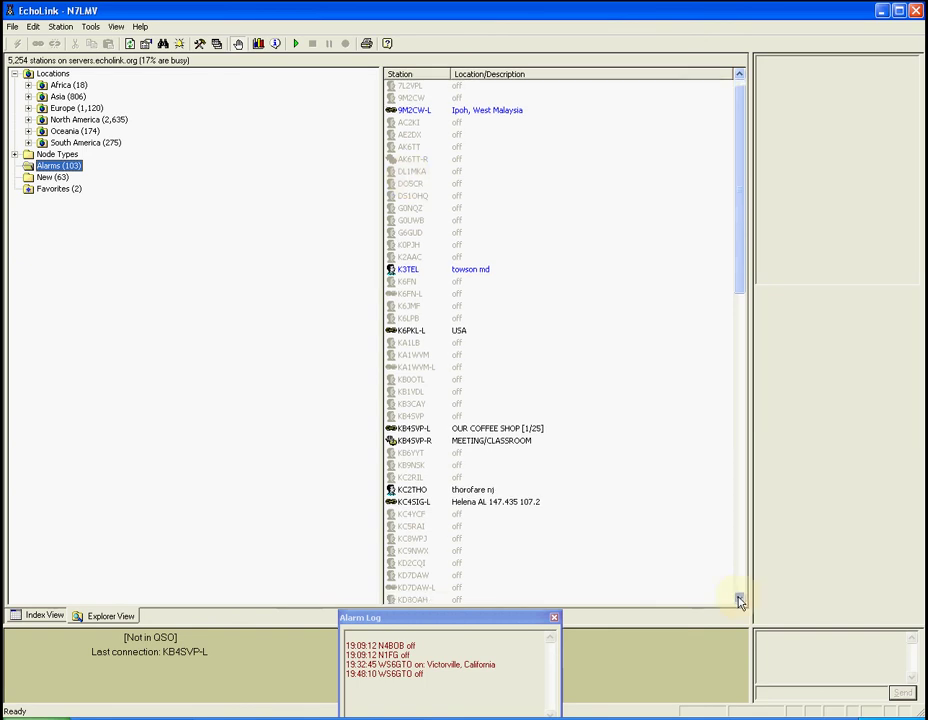
left_click_drag(740, 601, 740, 601)
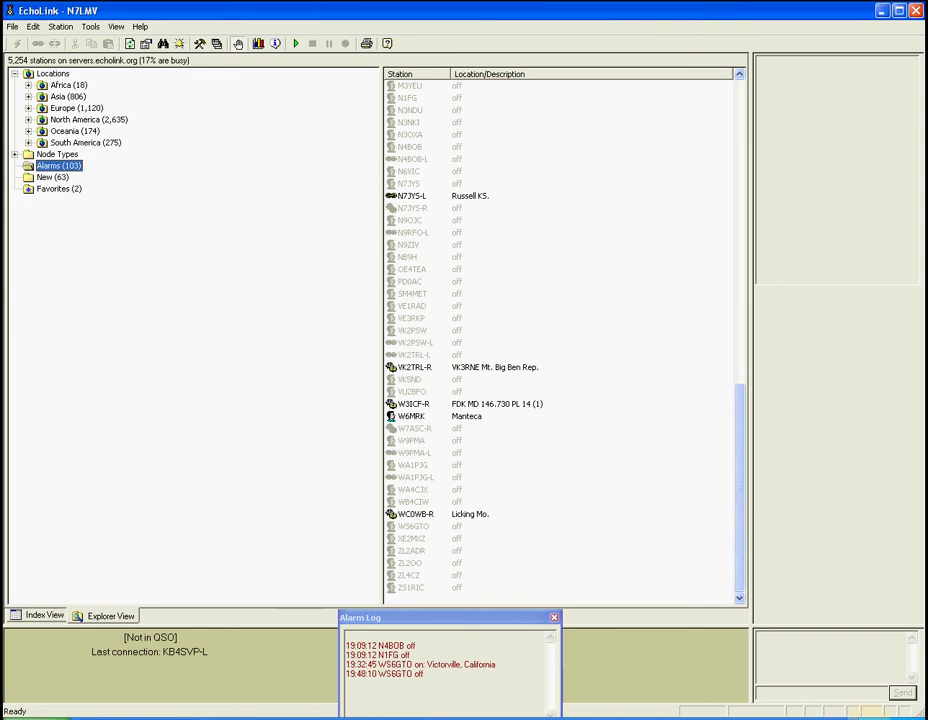
right_click(887, 705)
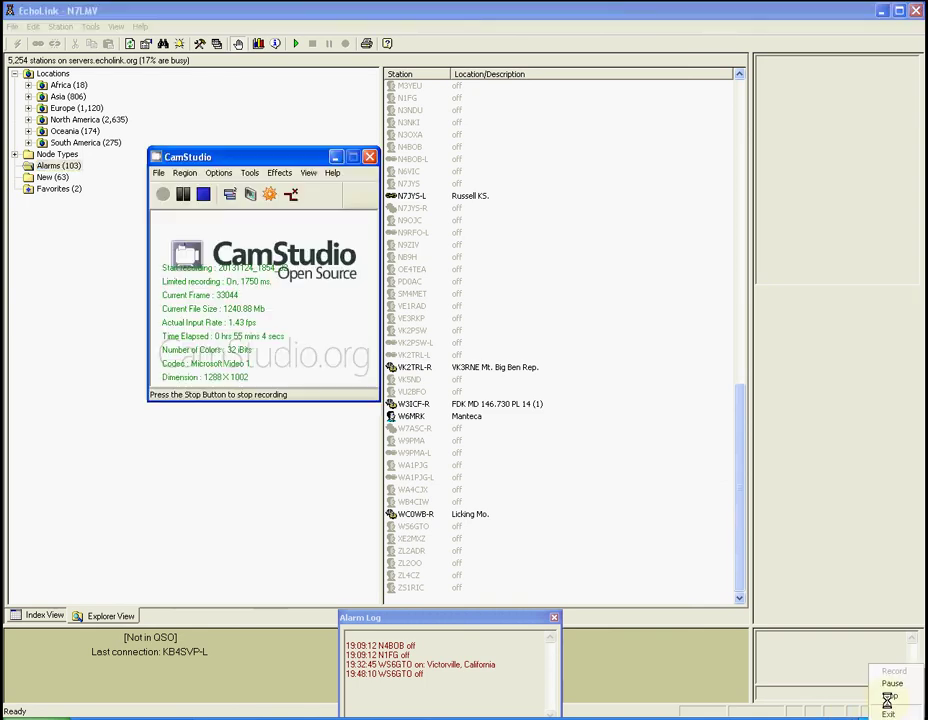